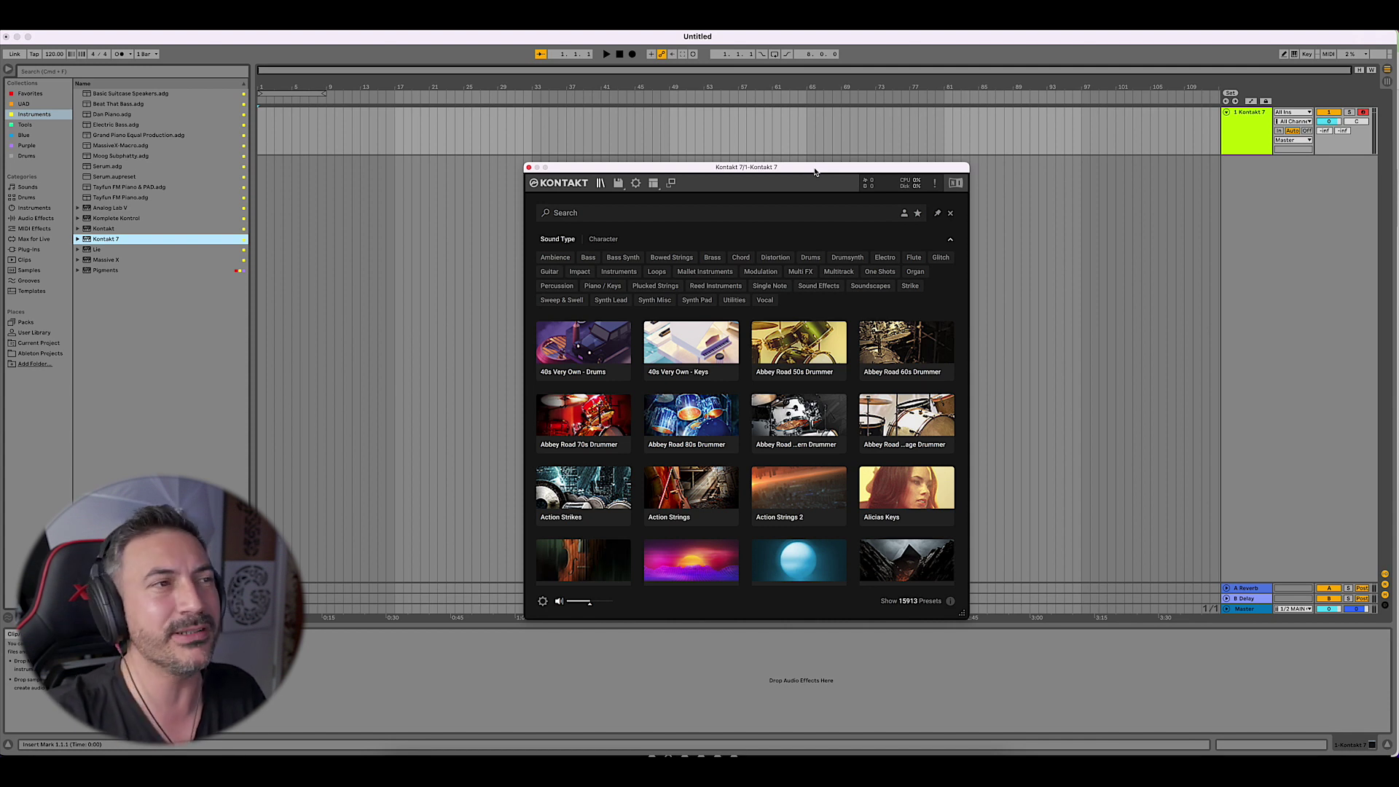
- Move the Kontakt 7 window slightly up and look through the full grid of instrument libraries
drag(814, 171, 806, 169)
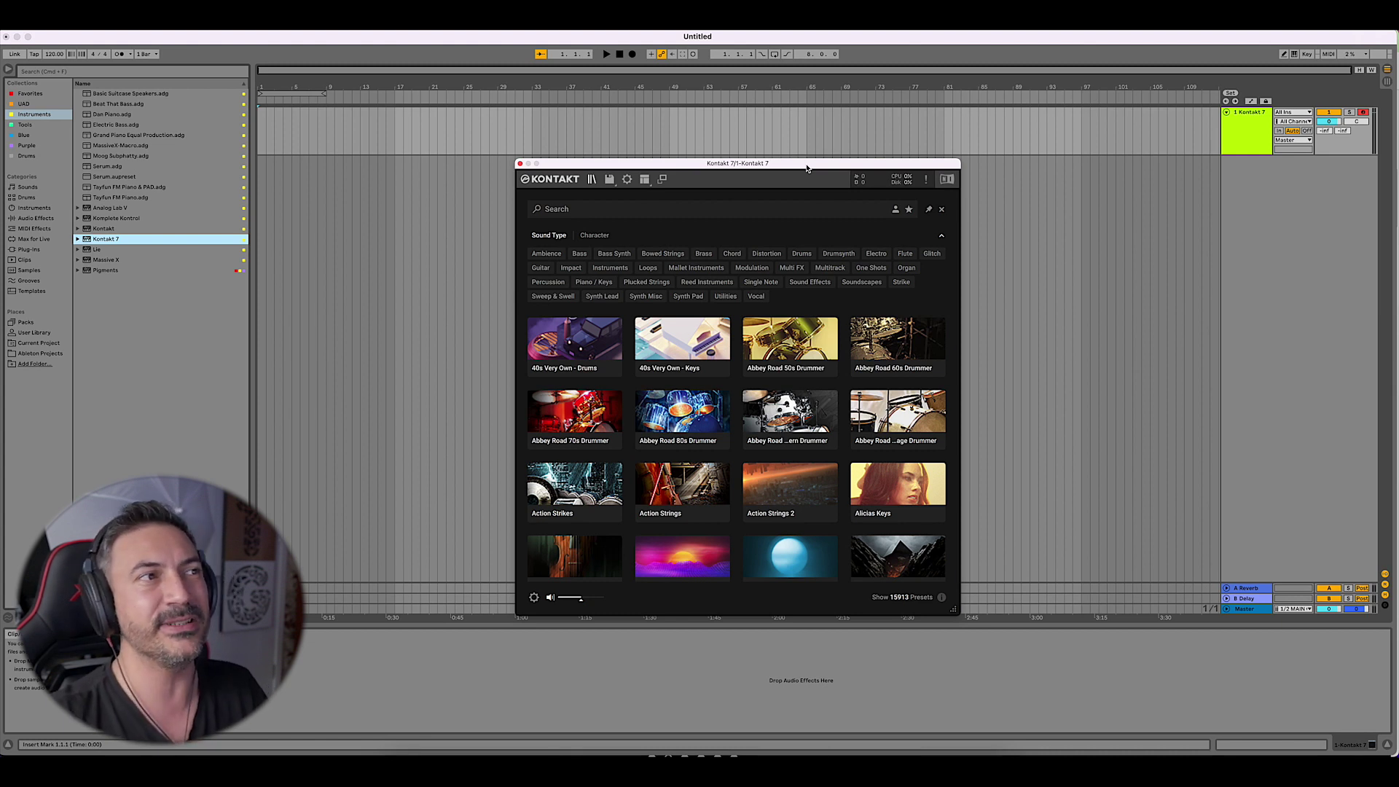
drag(875, 165, 876, 161)
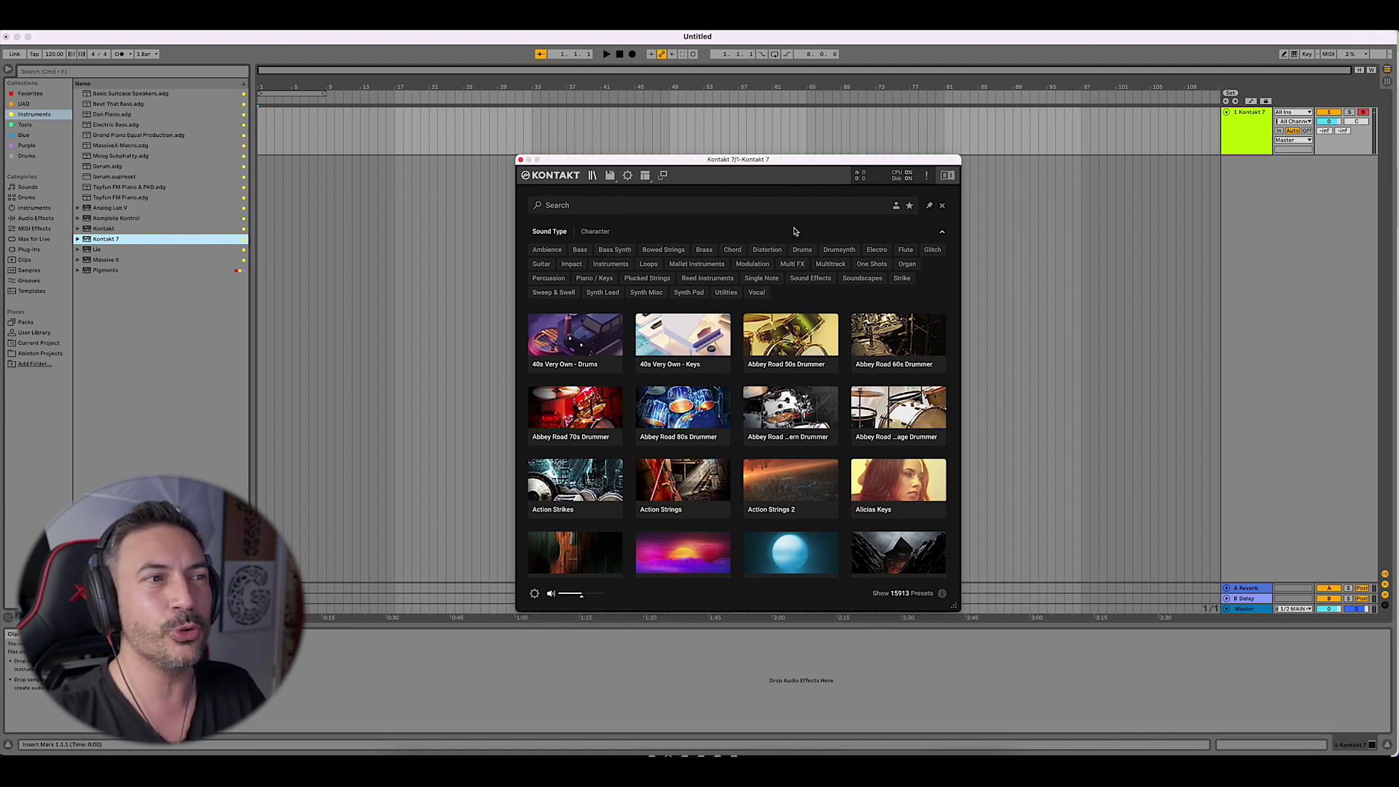
scroll(737, 396, down, 20)
scroll(737, 395, up, 20)
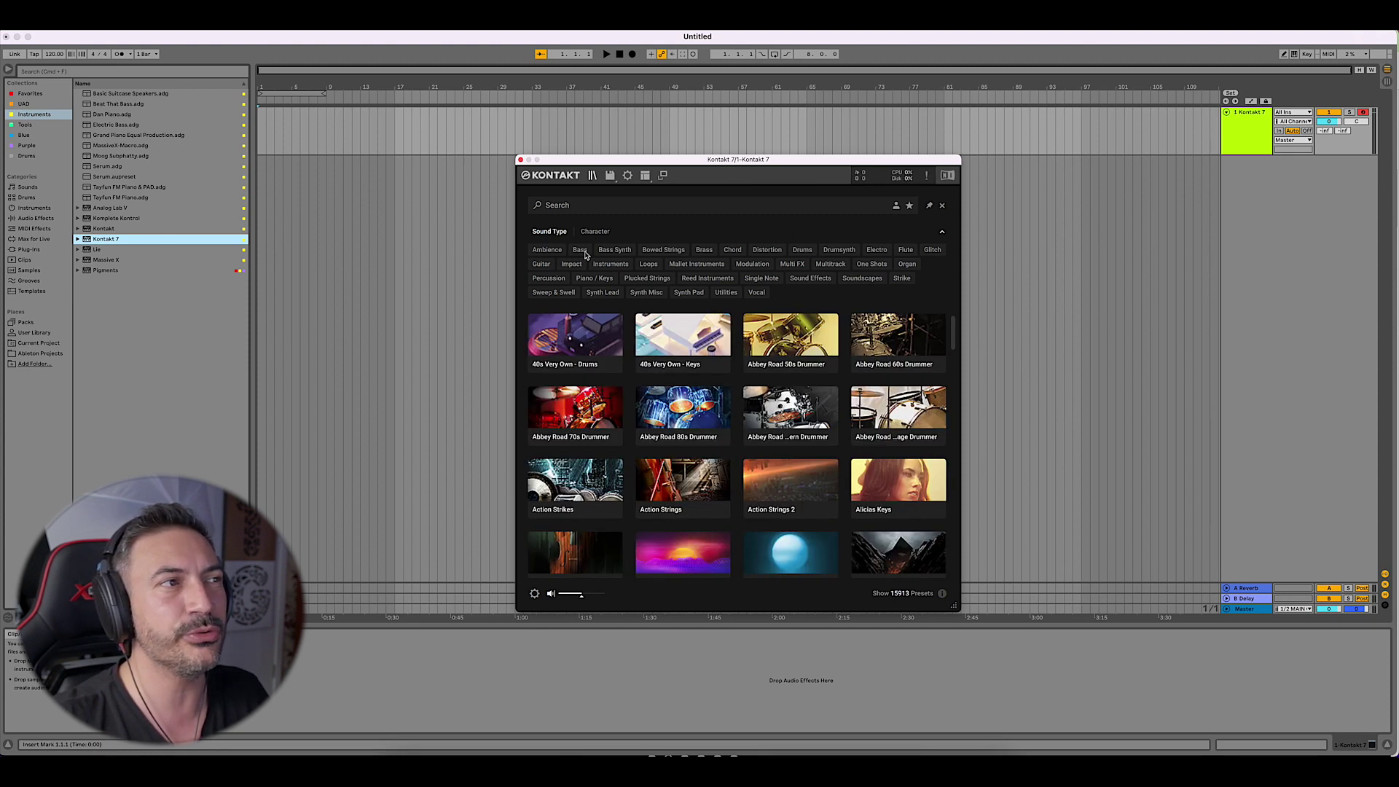
- Filter the libraries by the Synth Pad sound type and try the Pads, Synth and Long Release characters in turn
click(688, 294)
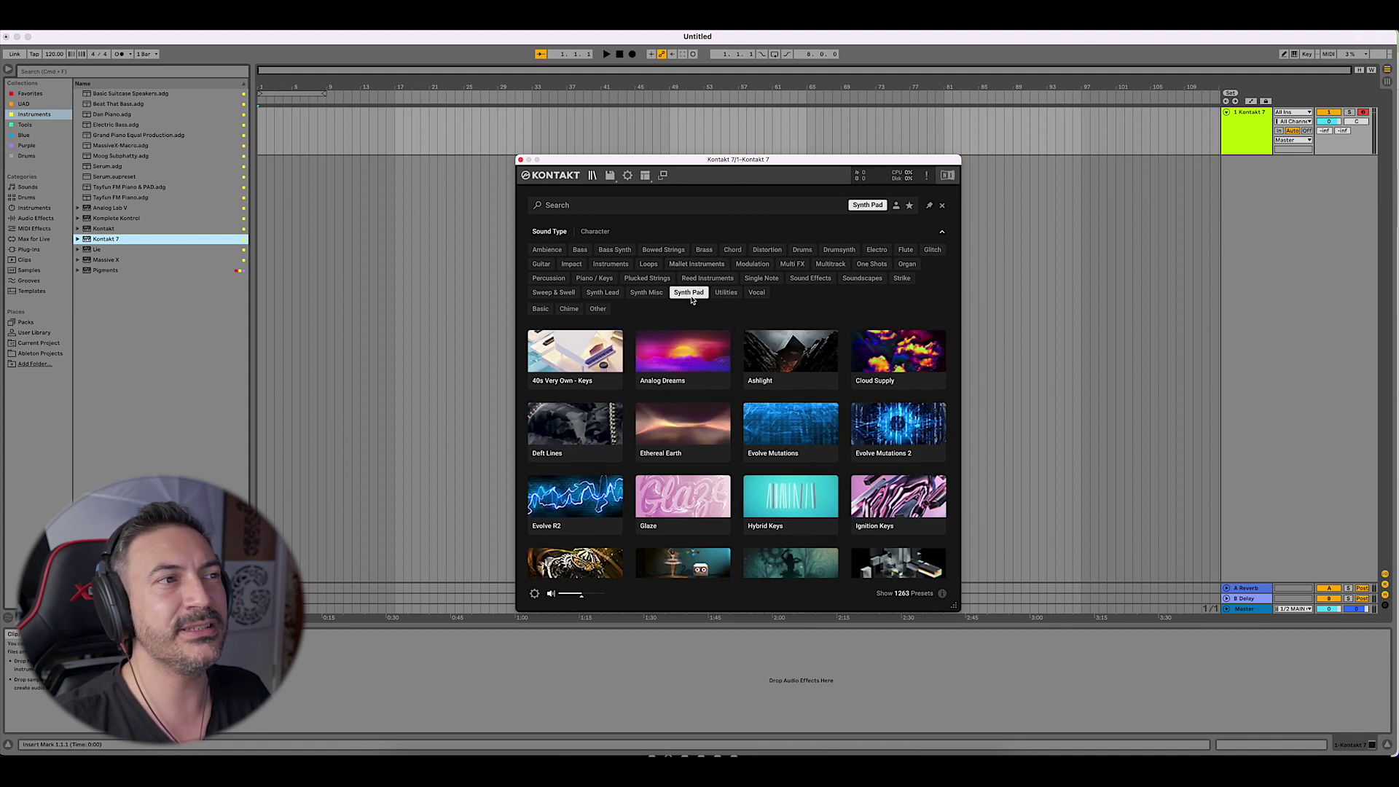
click(603, 231)
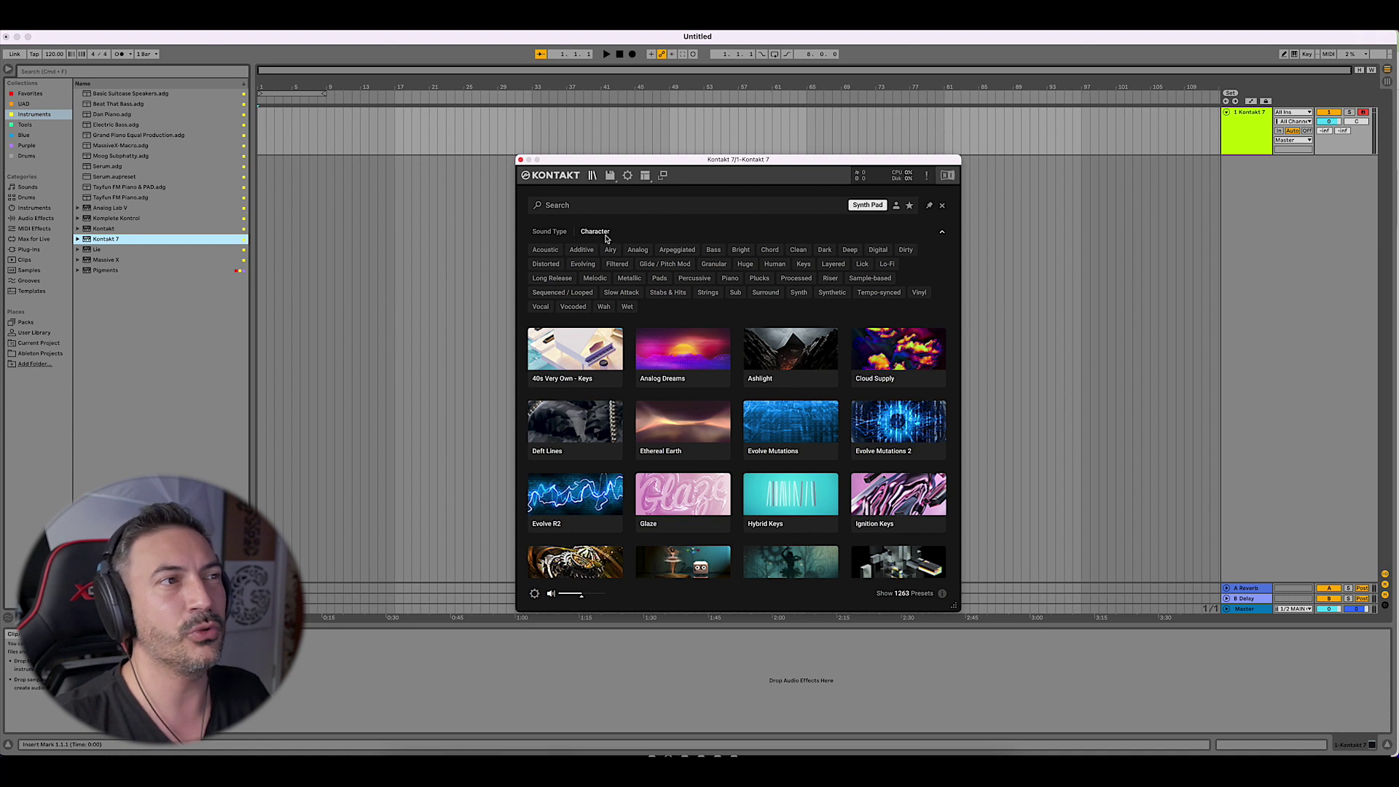
click(661, 279)
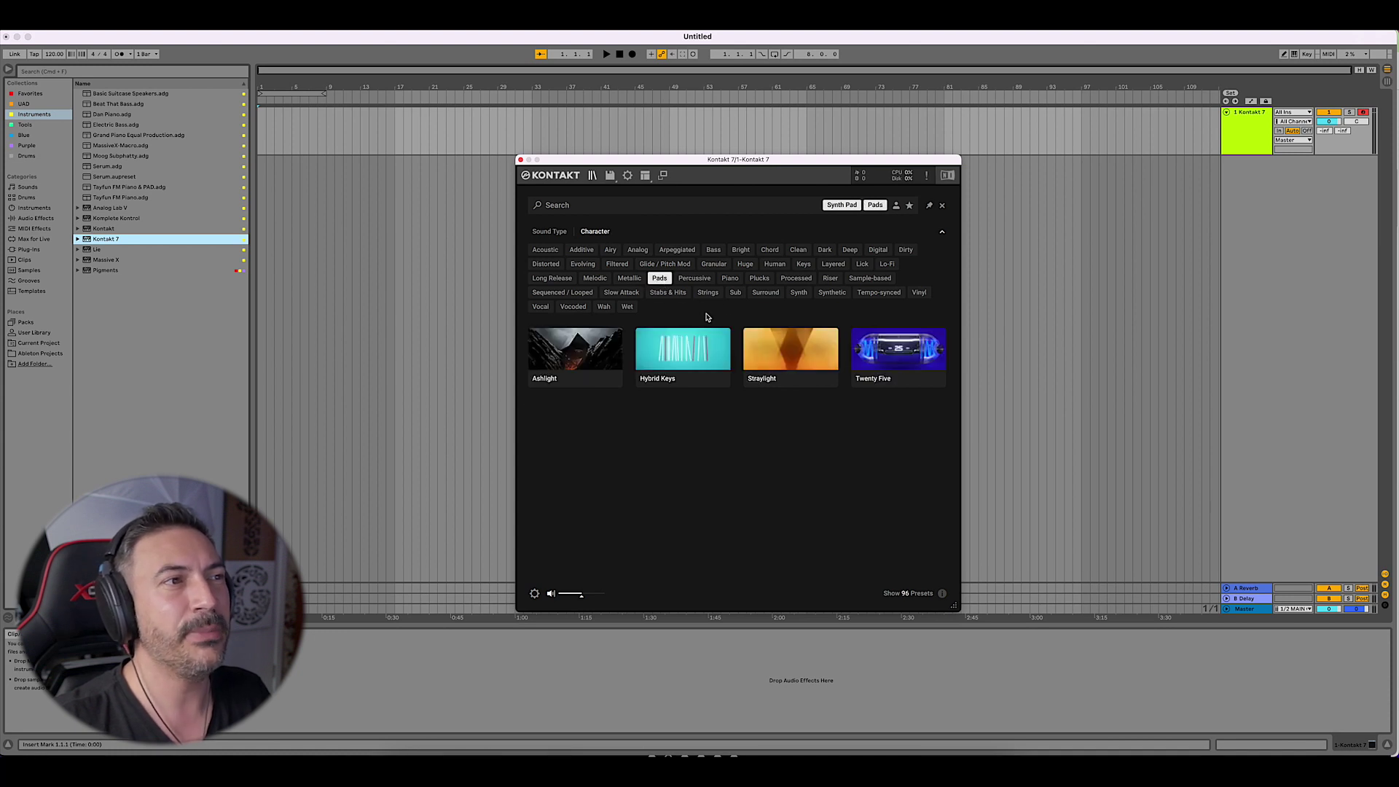
click(800, 294)
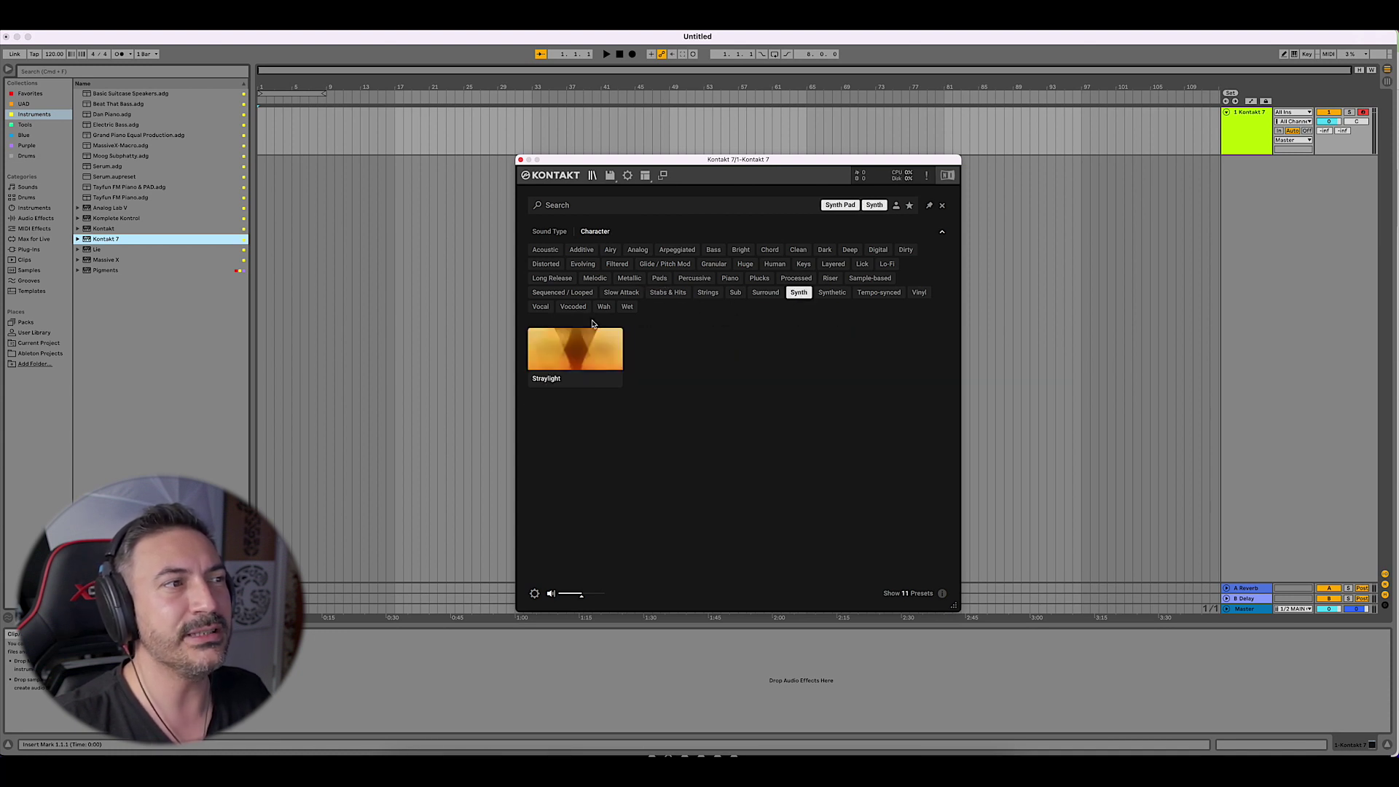
click(551, 279)
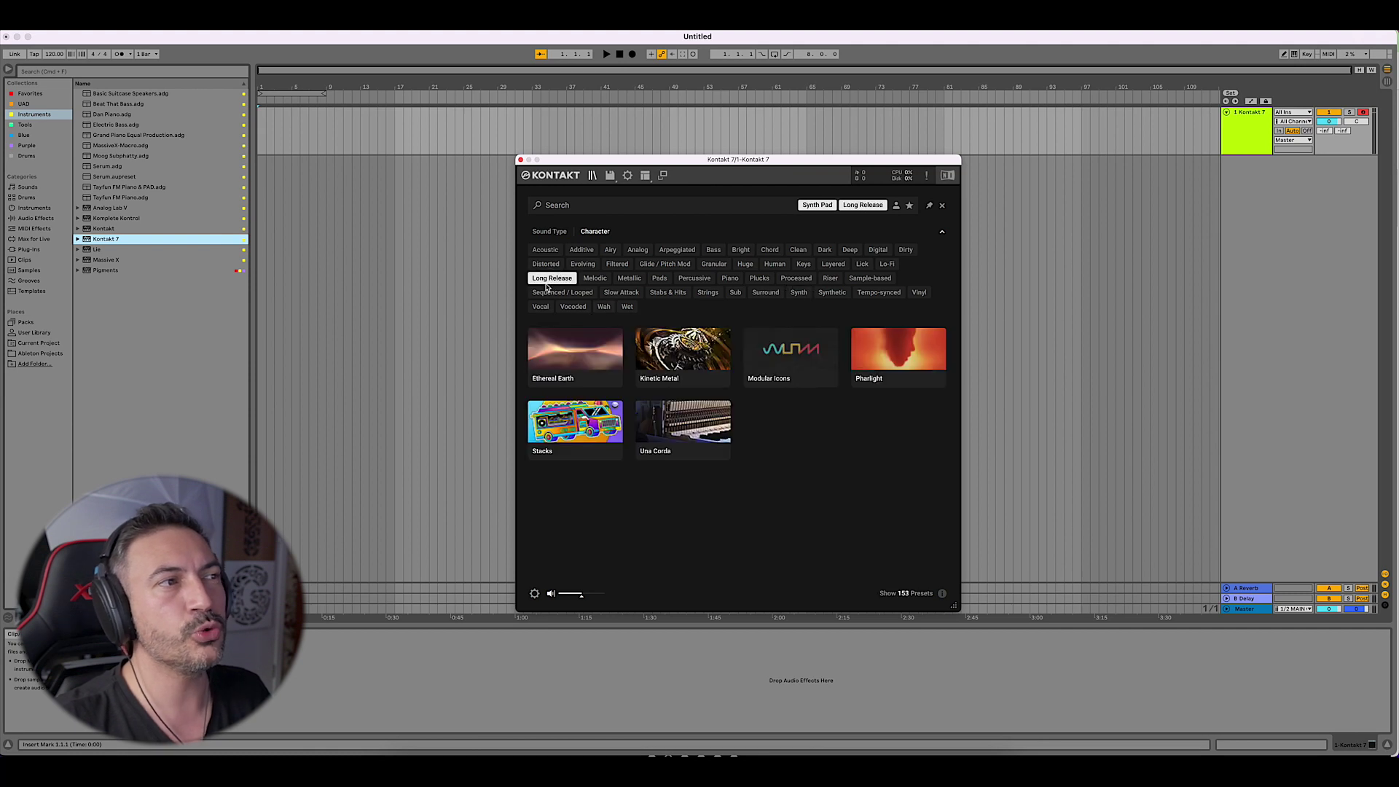
- Try the Airy character filter and clear the character and Synth Pad filters
click(609, 251)
click(610, 247)
click(550, 232)
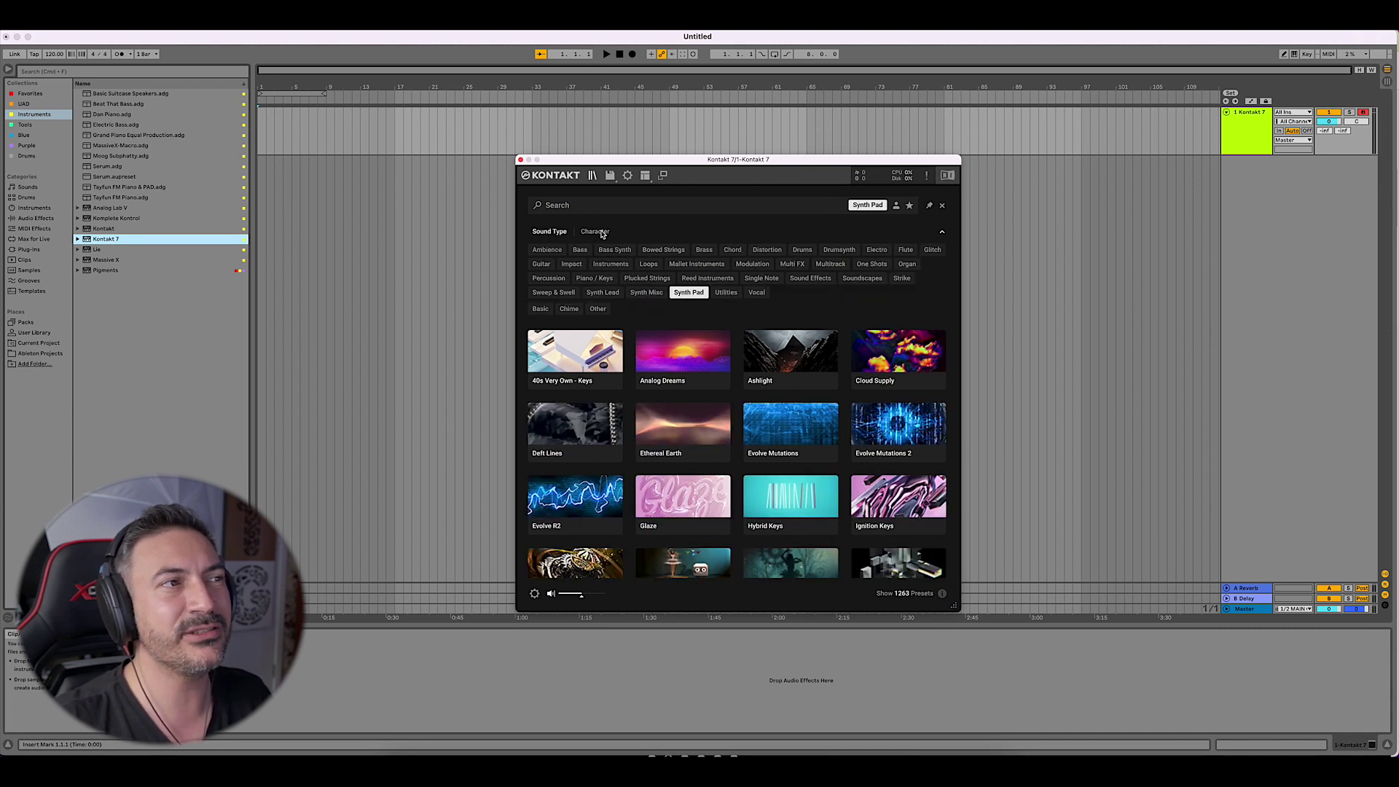
click(689, 294)
- Search the libraries for "piano" narrowed by the Acoustic character, and clear both the search text and the filter
click(653, 206)
text(piano)
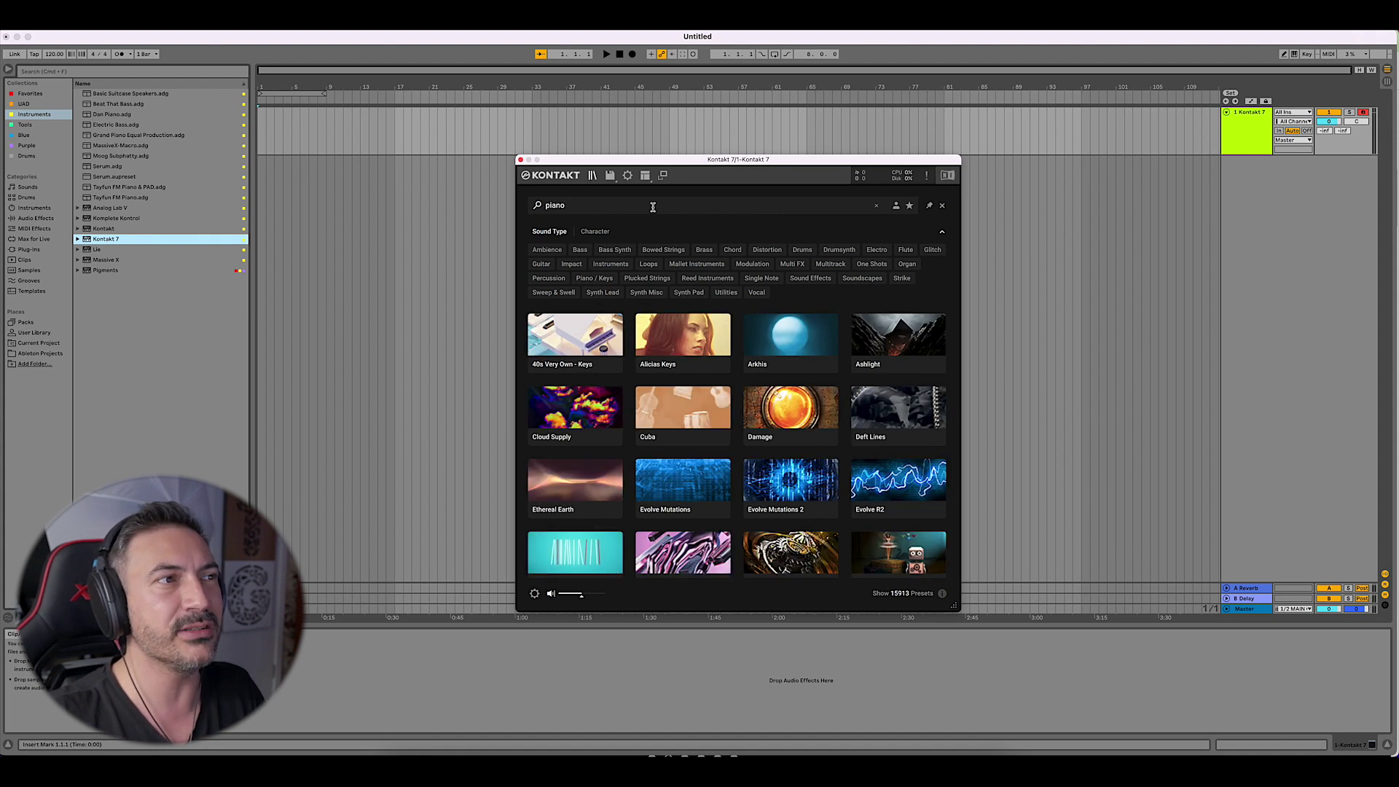
scroll(690, 394, down, 10)
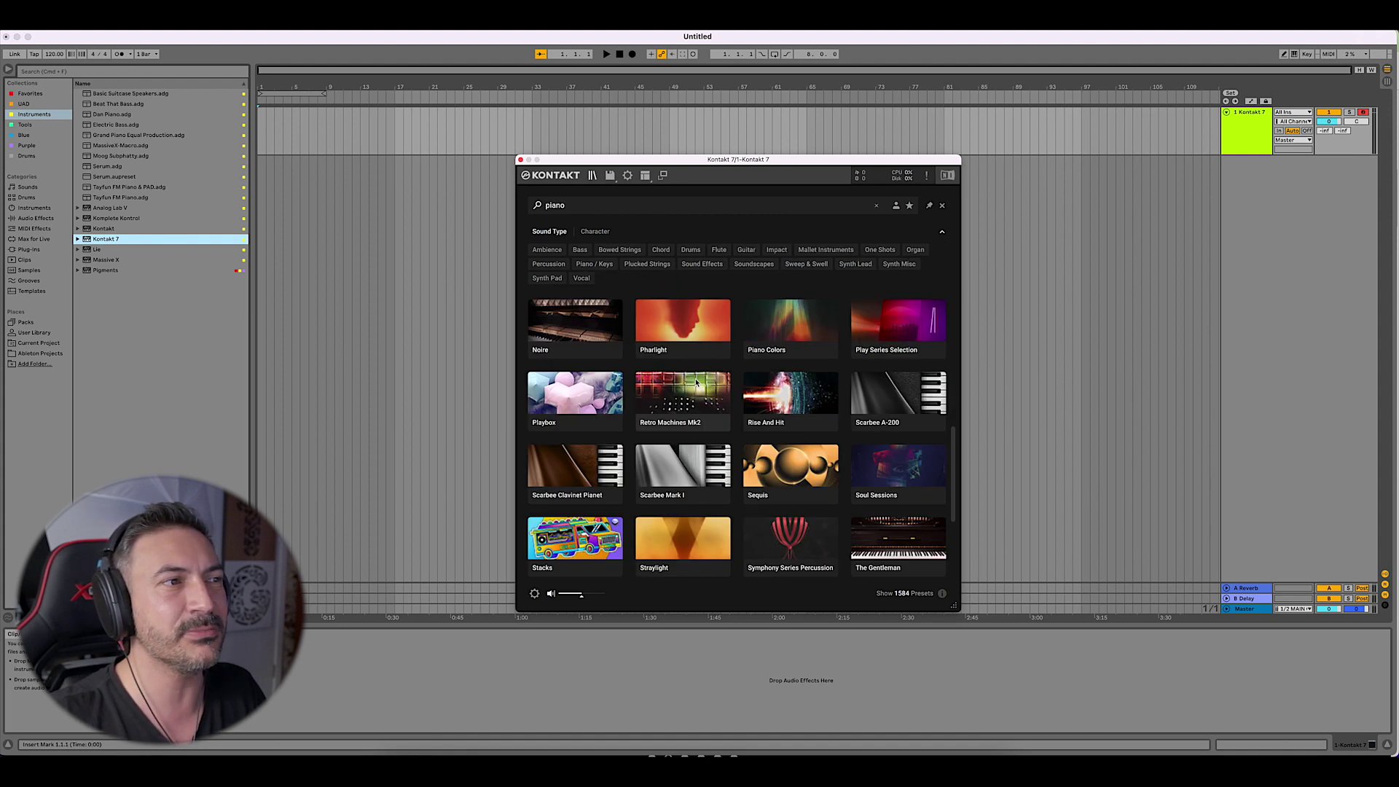
scroll(689, 394, up, 10)
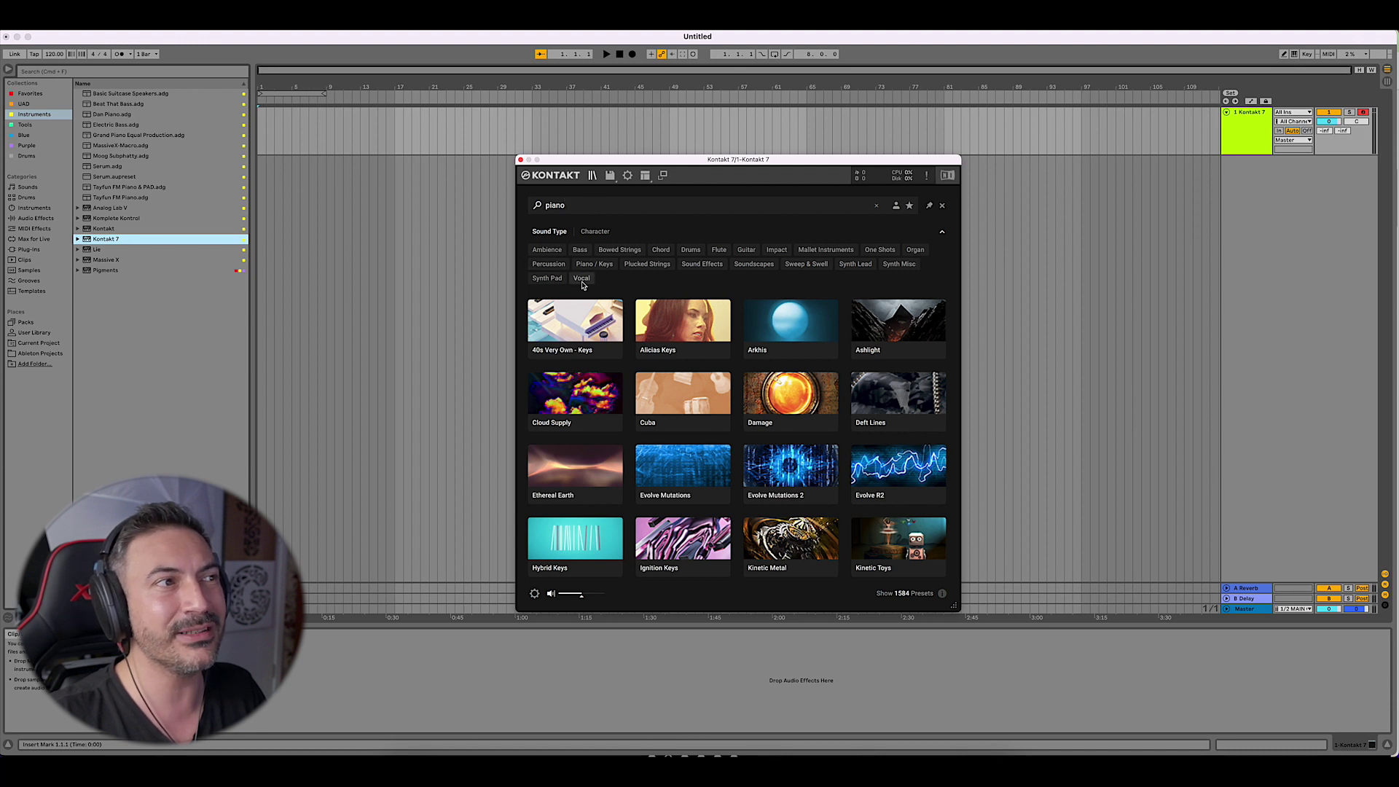
click(600, 233)
click(545, 249)
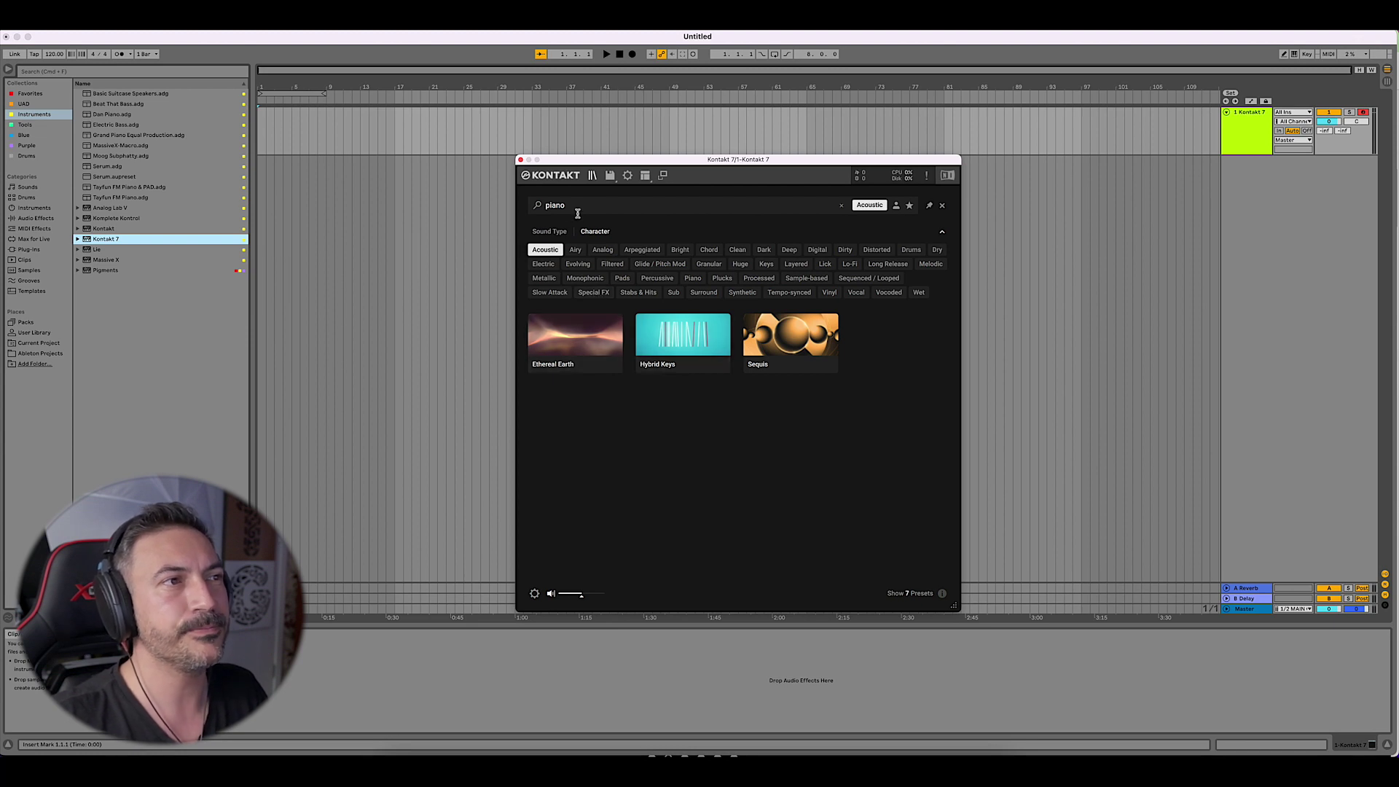
click(841, 205)
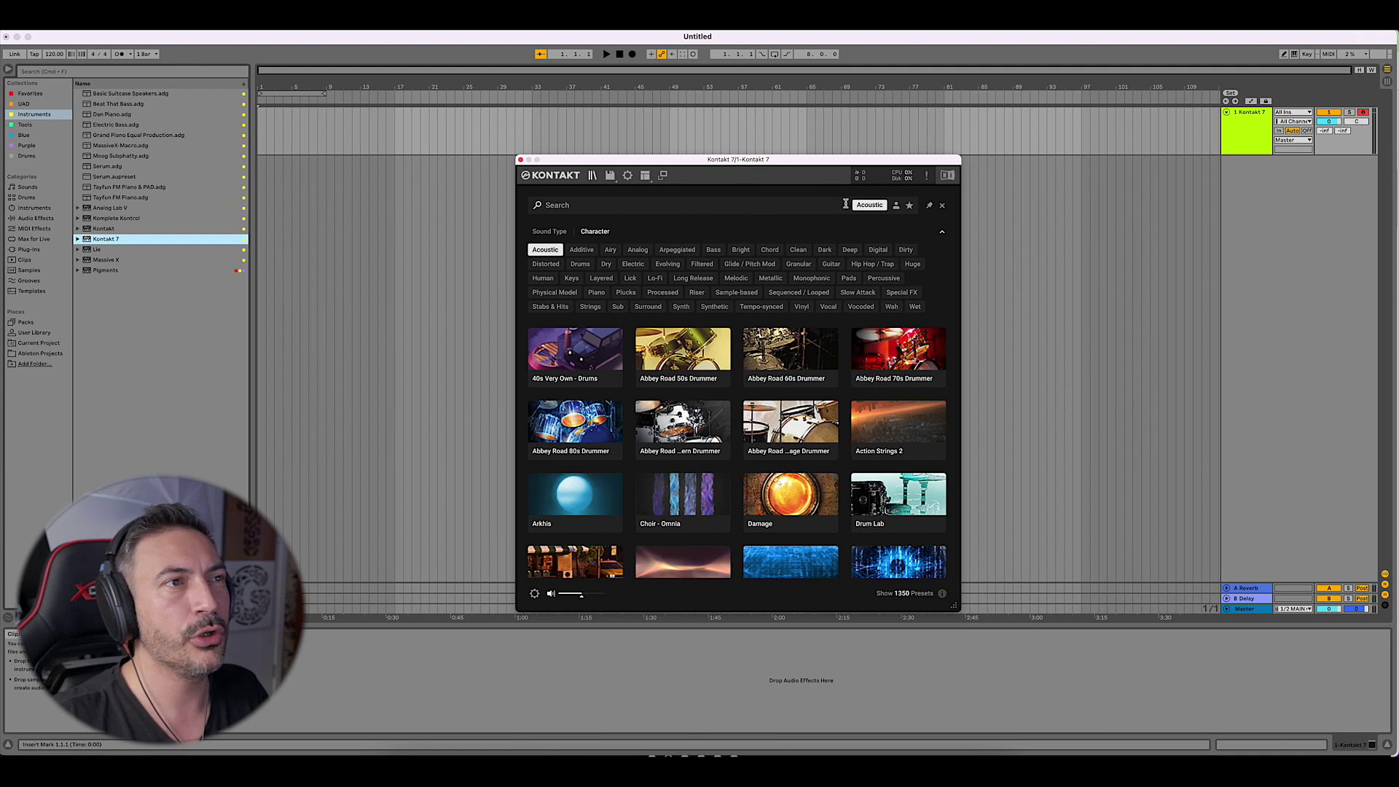
click(877, 207)
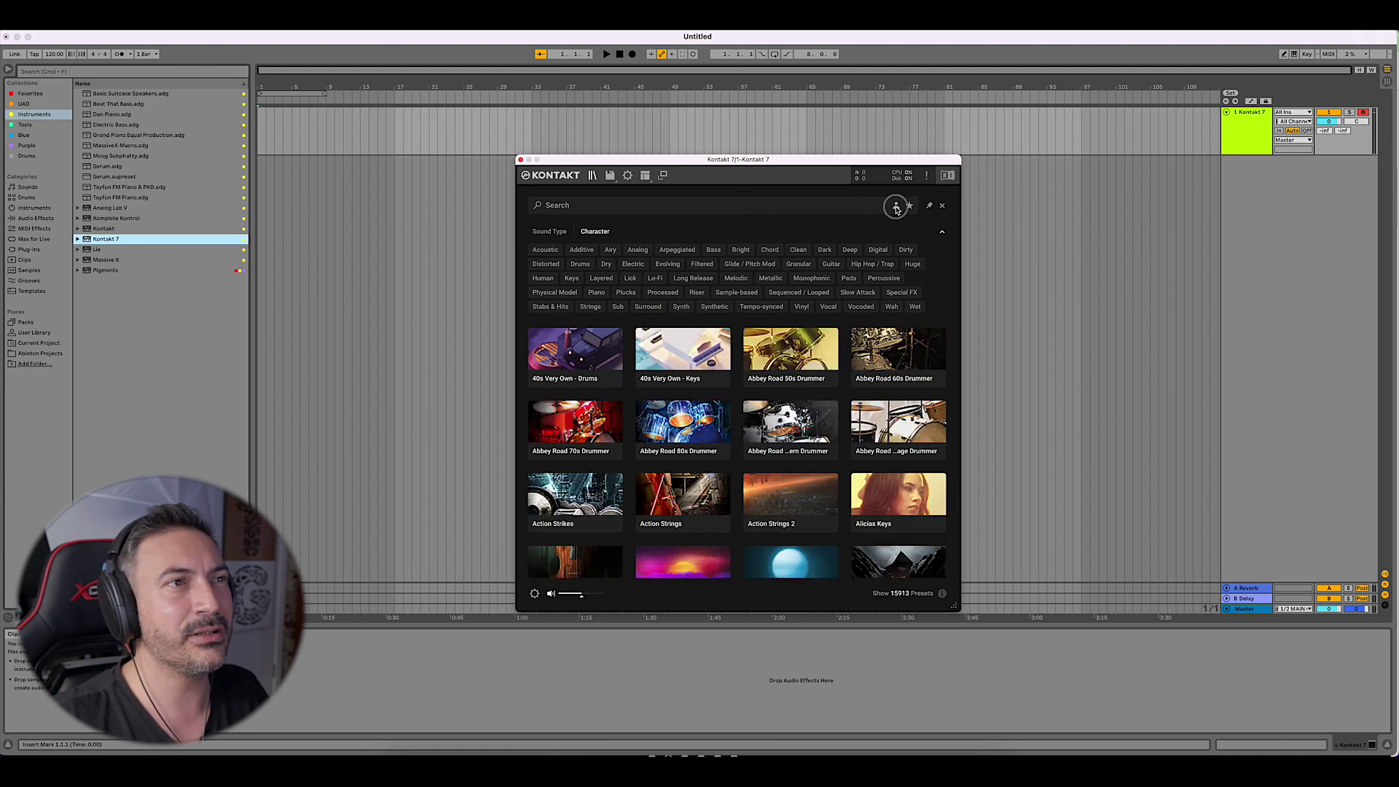
- Check the user-created content and the favorited presets, returning to the full factory library view
click(896, 207)
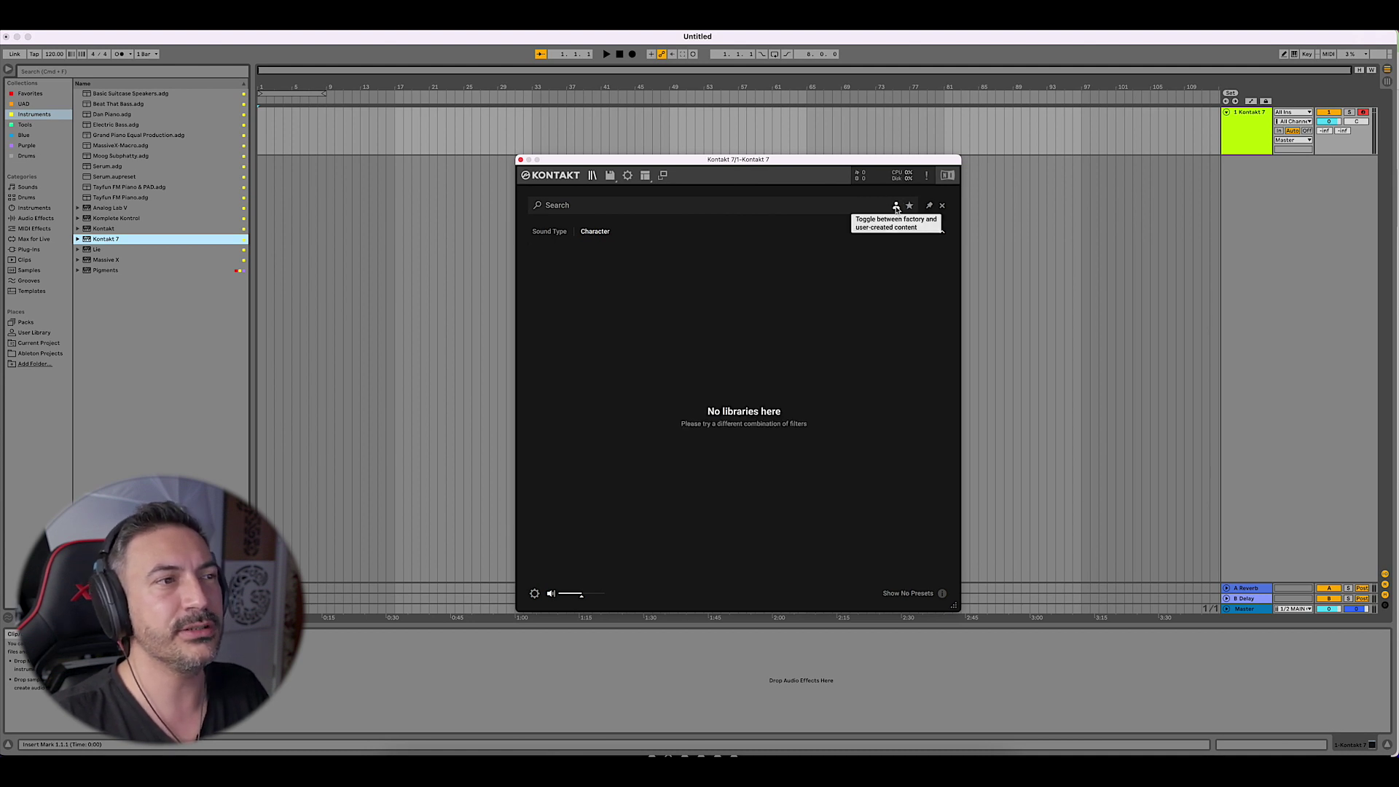
click(896, 207)
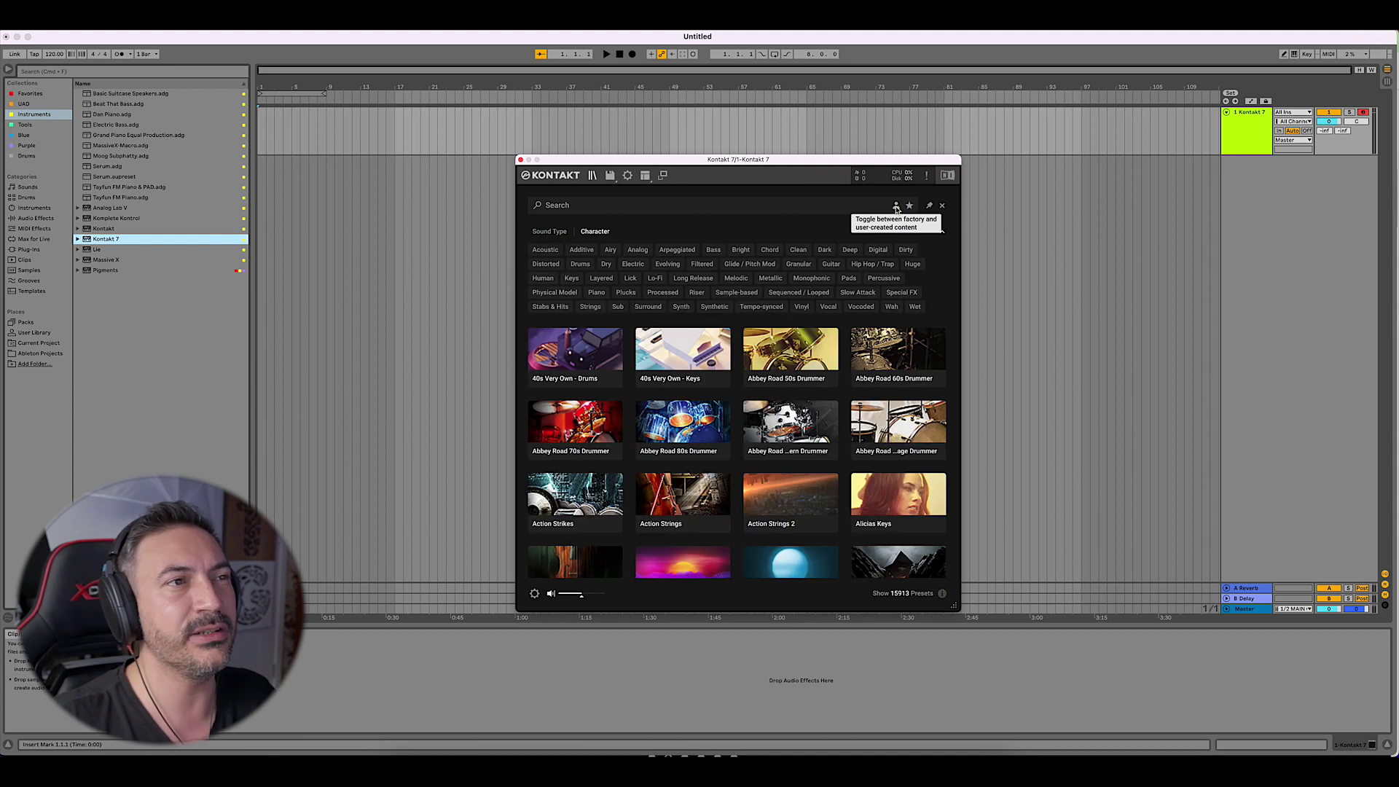
click(910, 206)
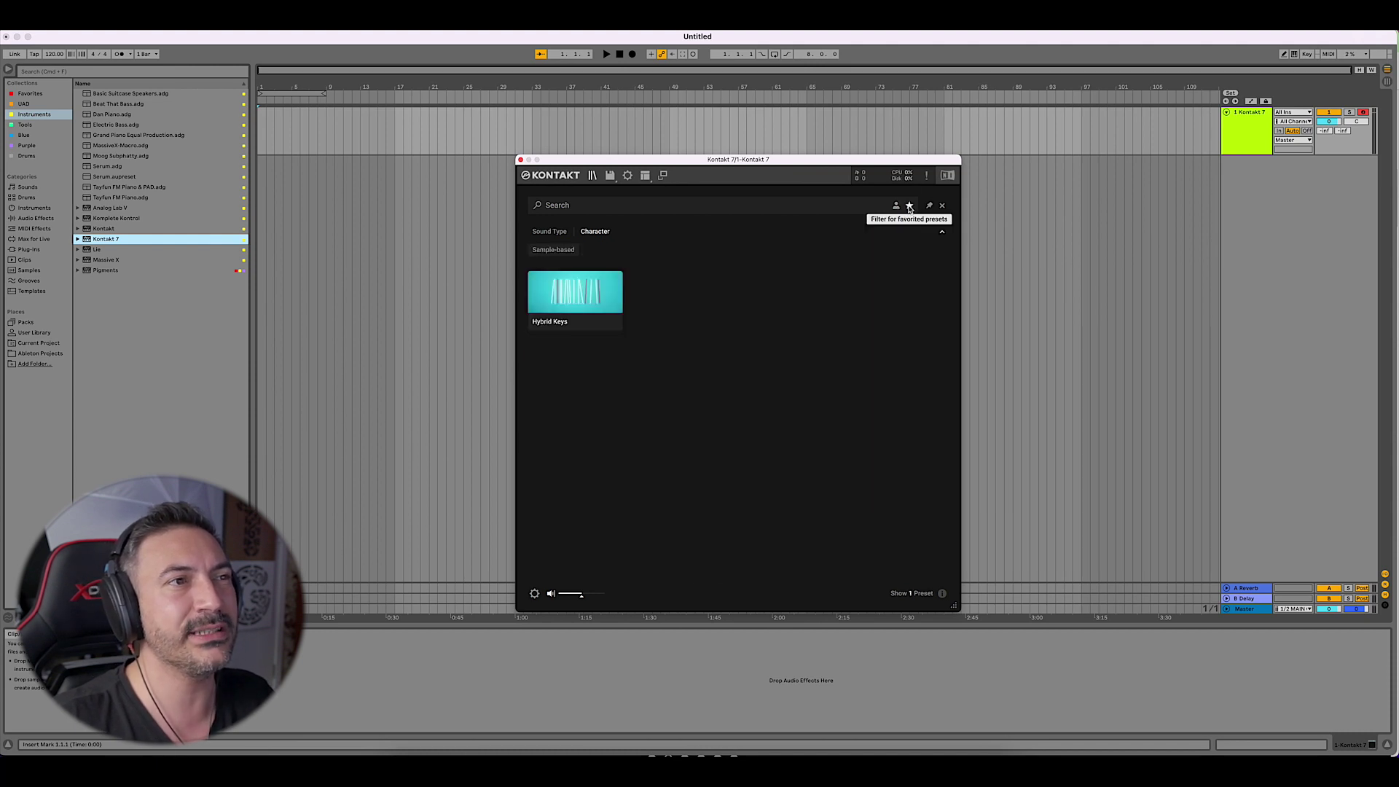
click(910, 207)
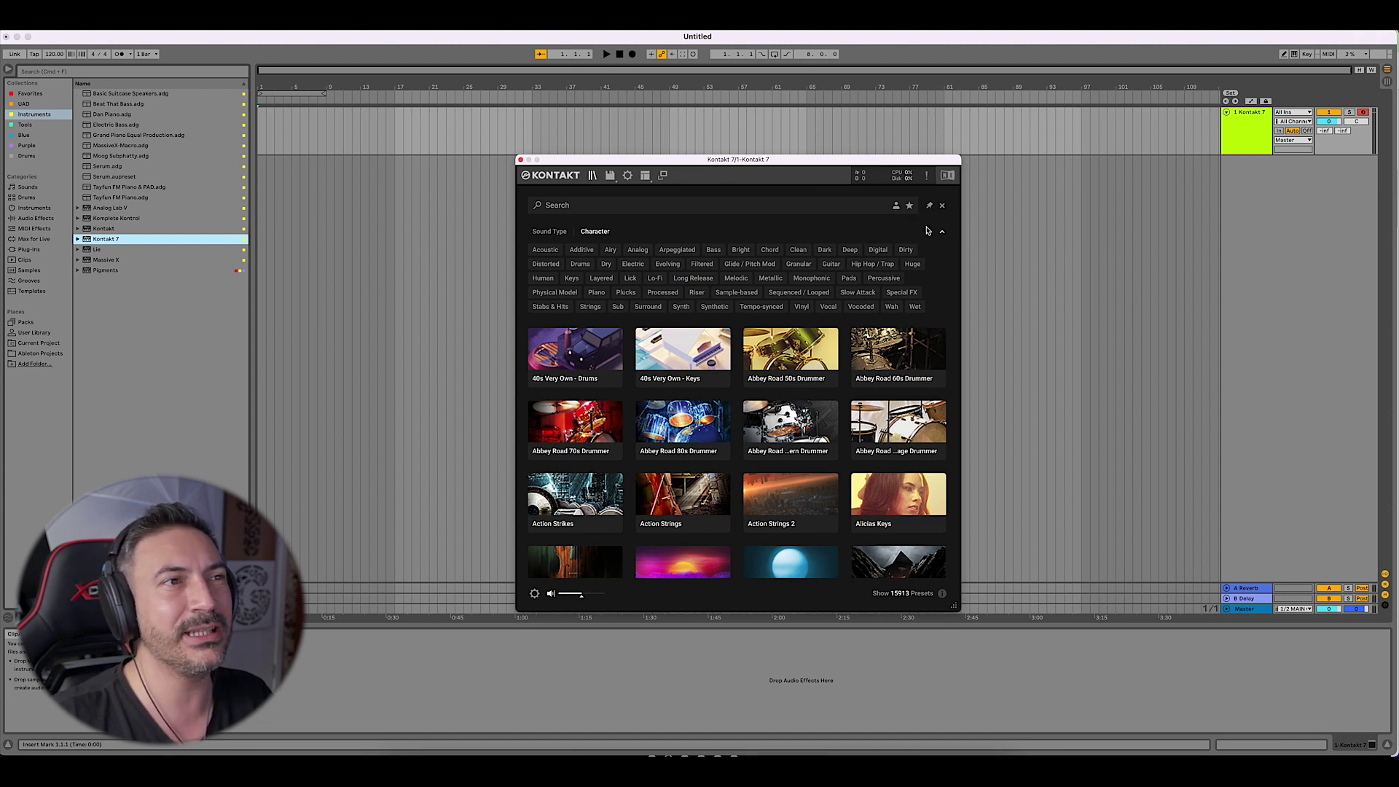
- Close the library browser to view the classic rack, and reopen it to look through the libraries
click(942, 206)
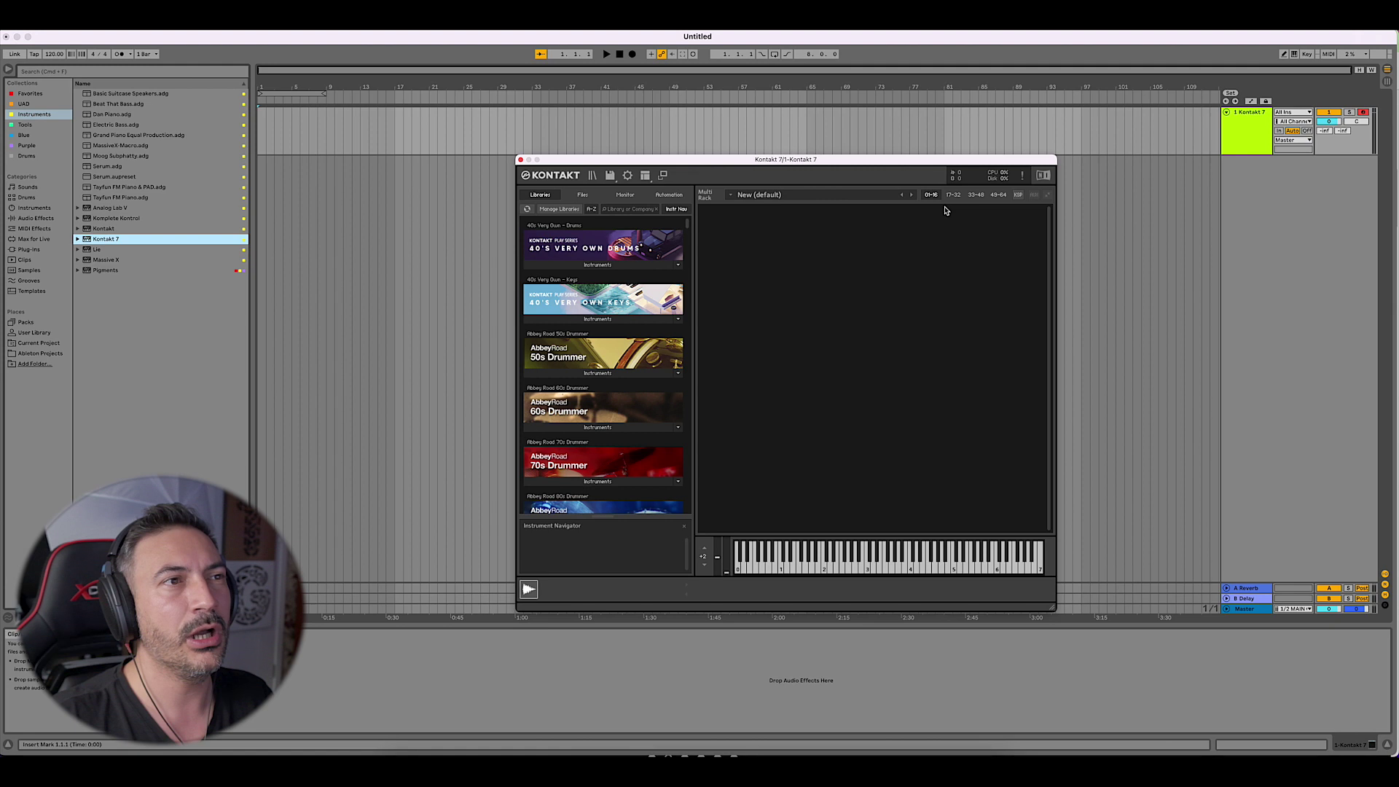
click(592, 176)
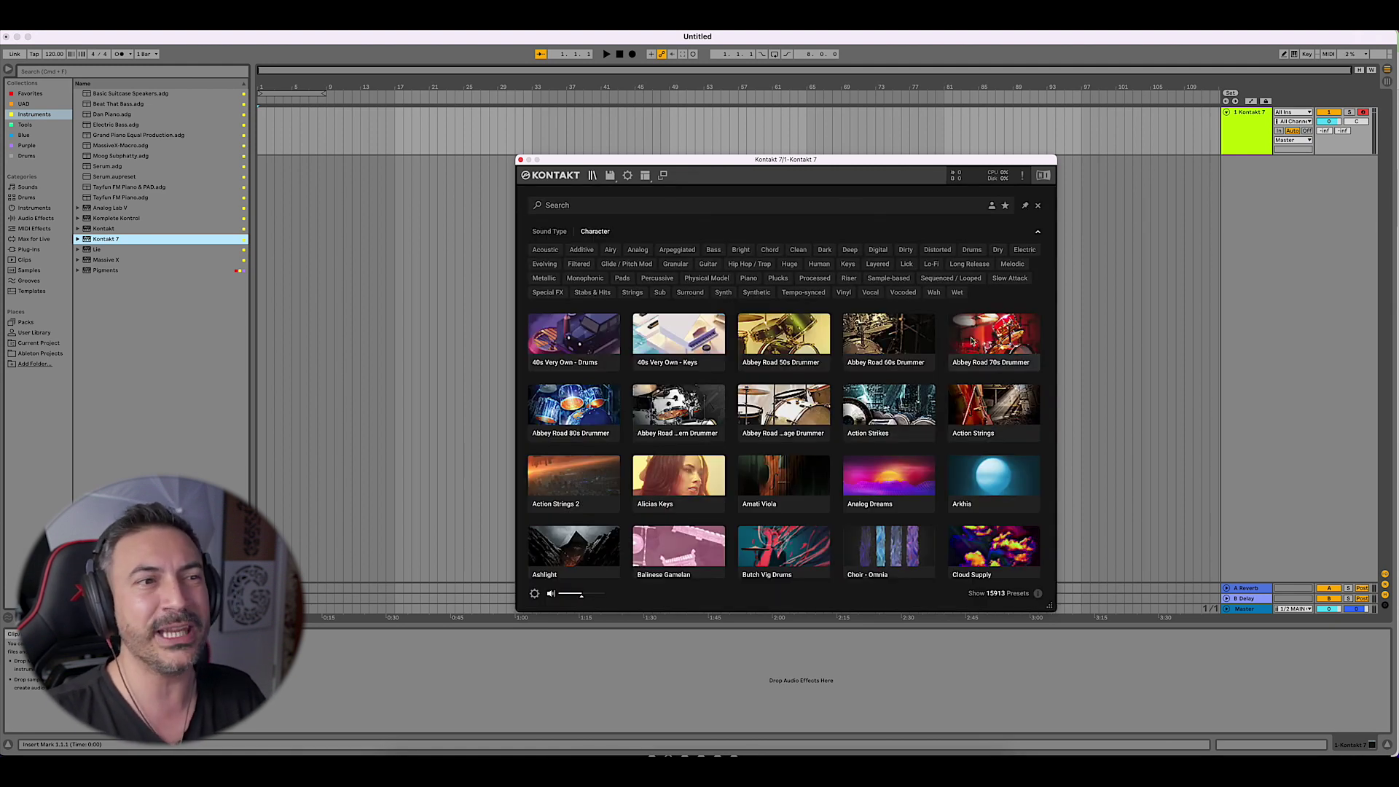
scroll(758, 456, down, 5)
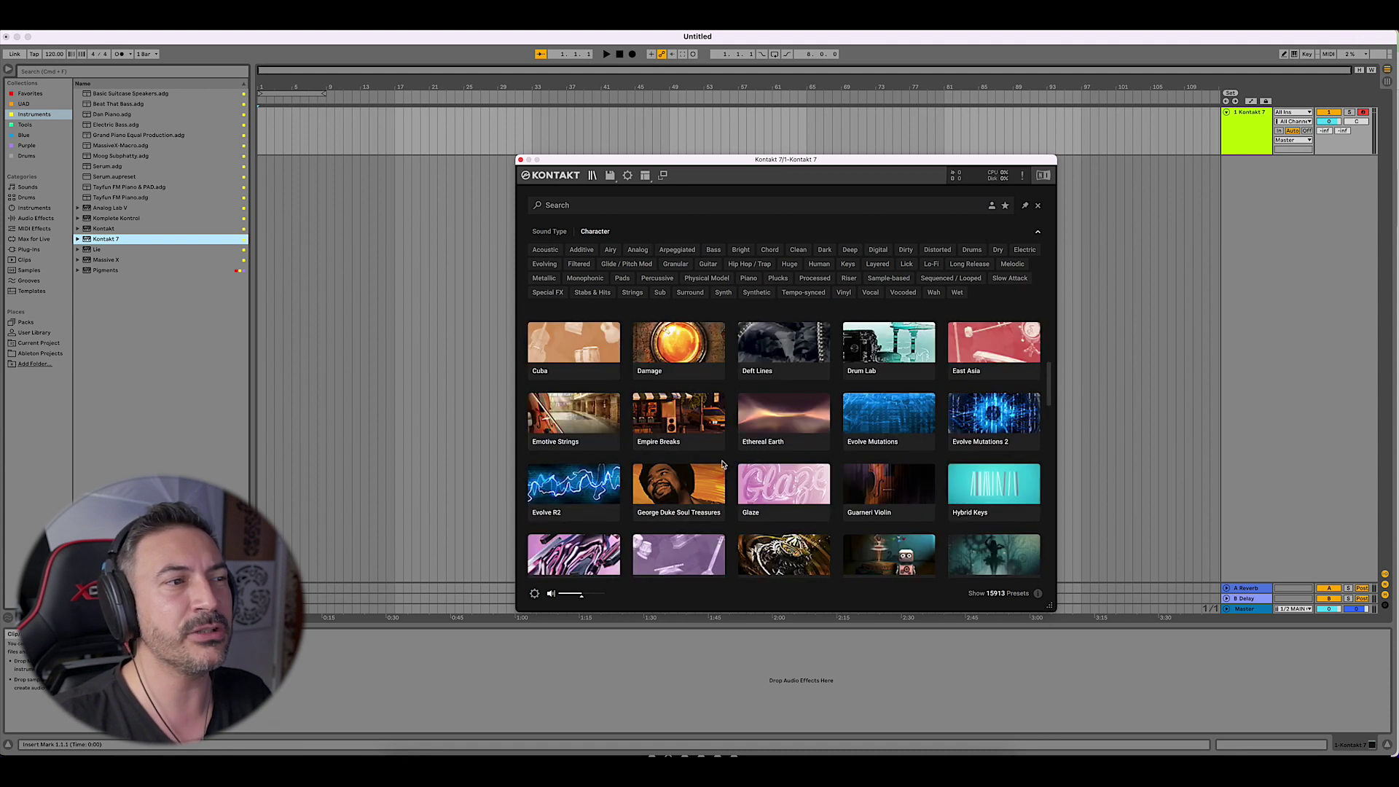
scroll(725, 444, up, 5)
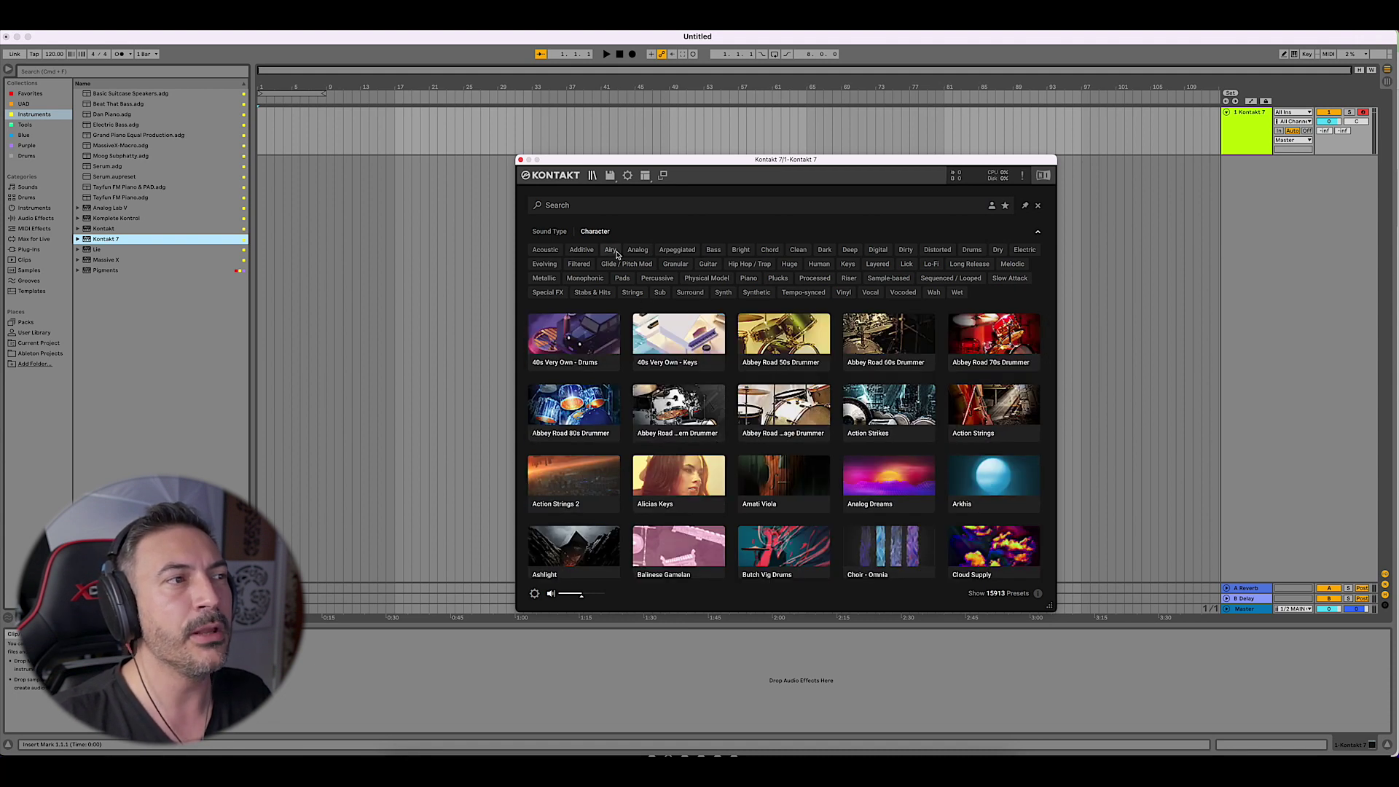
- Show the presets of the Analog Dreams library and audition Arcadia, Alert Riser and Bad Neighbor
scroll(837, 423, down, 3)
click(864, 408)
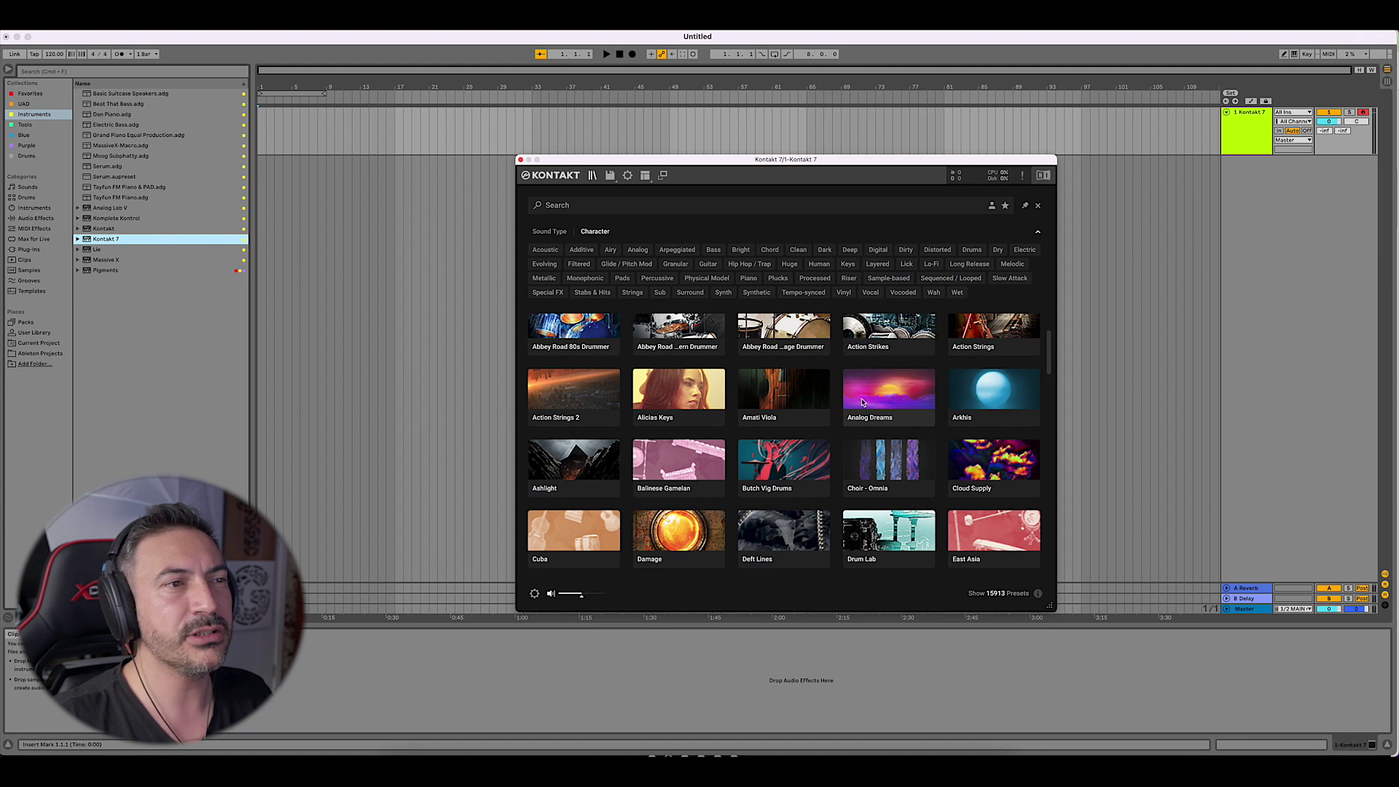
scroll(800, 501, down, 1)
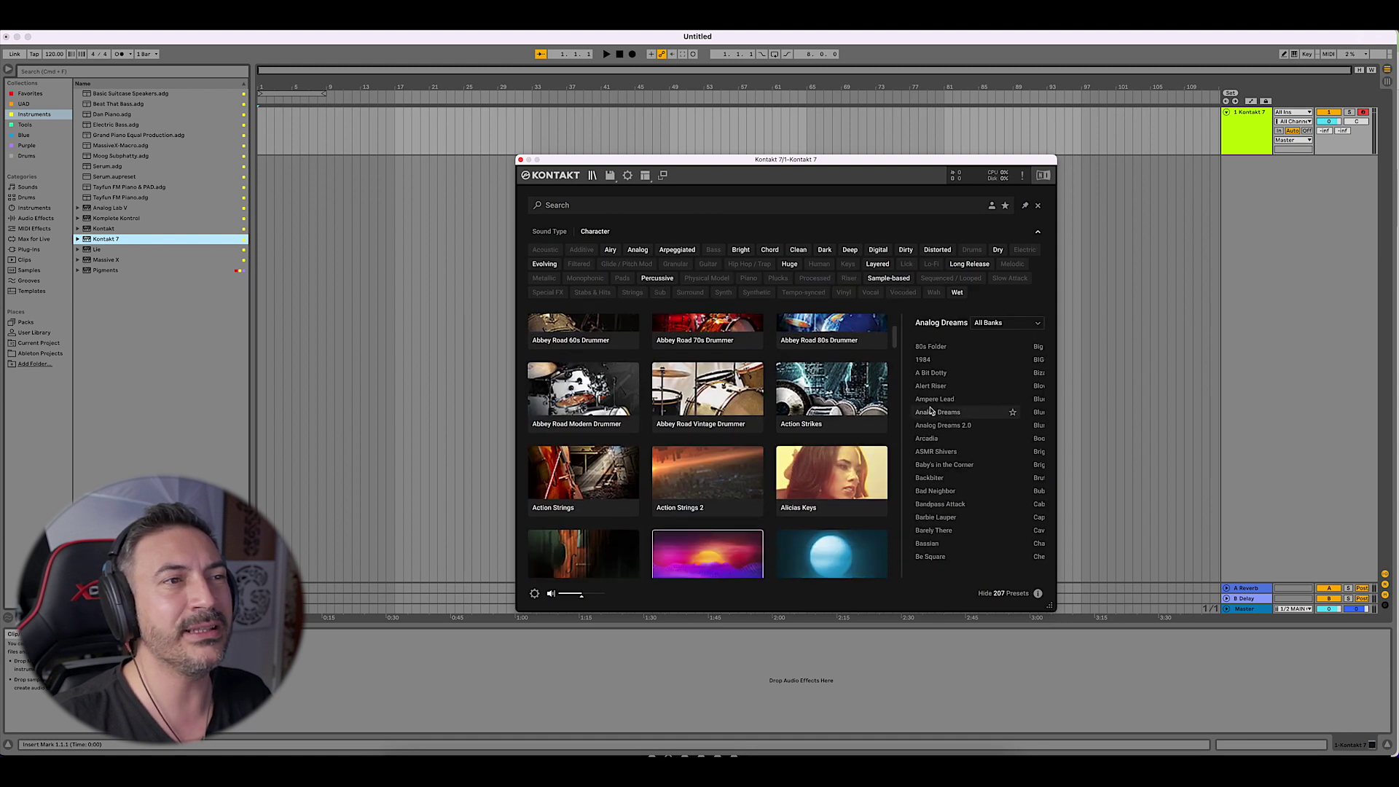
scroll(761, 486, down, 2)
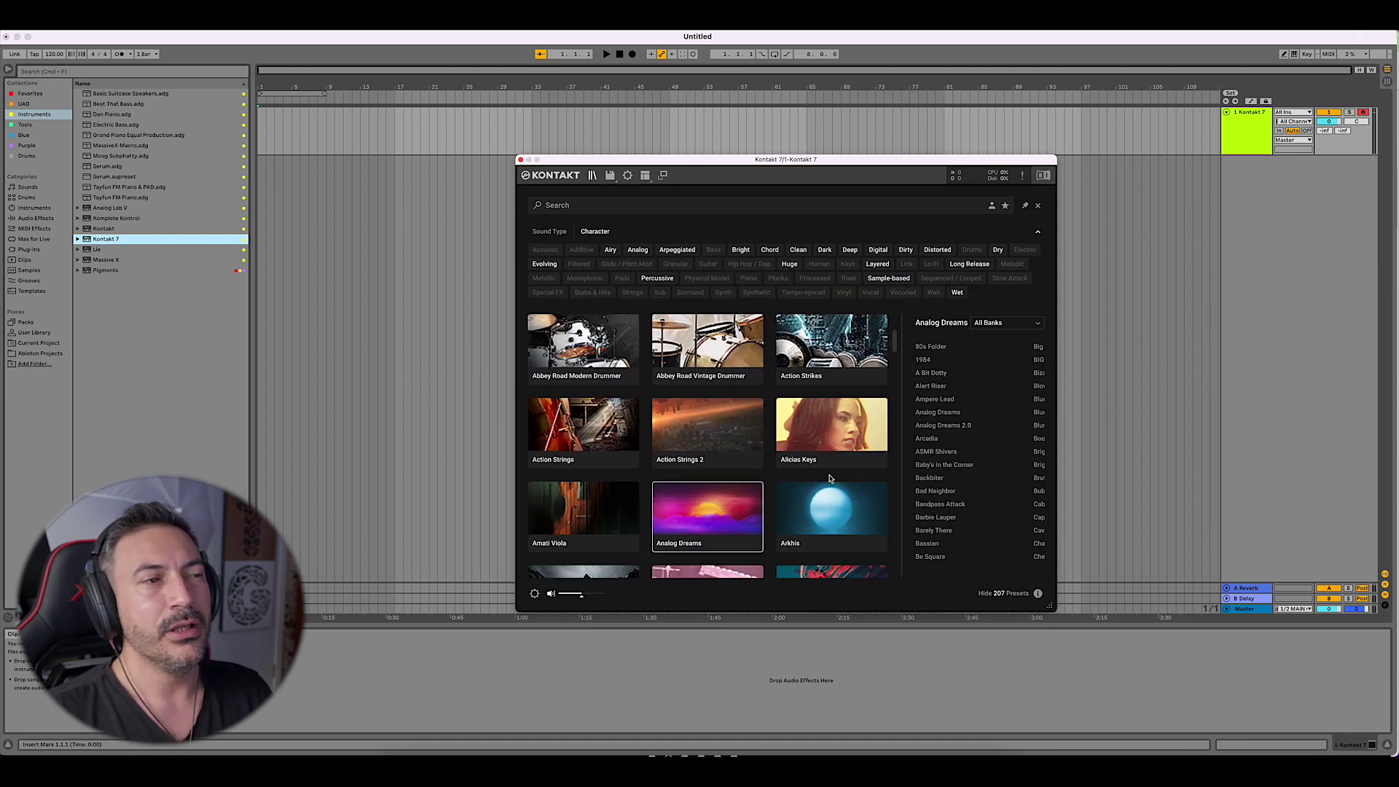
click(964, 439)
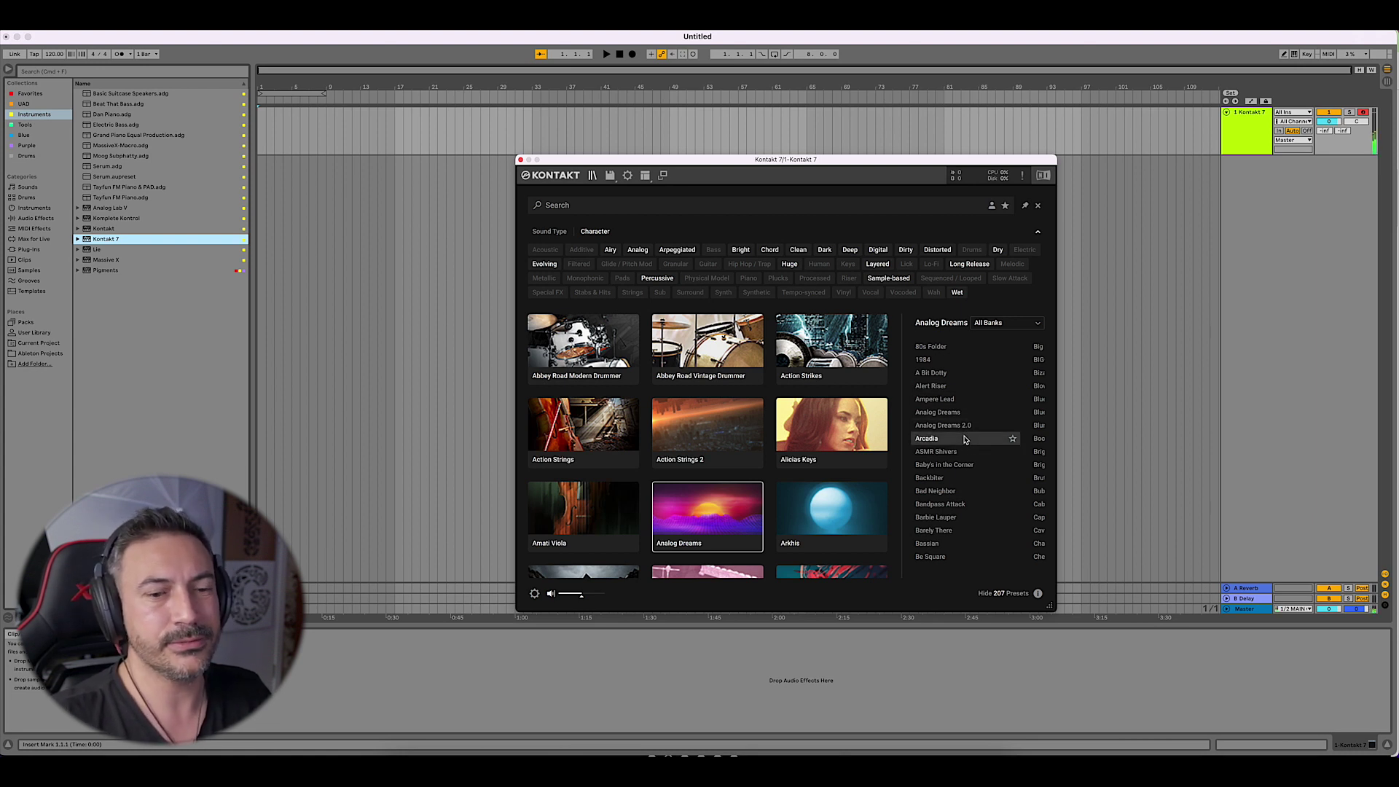
click(963, 387)
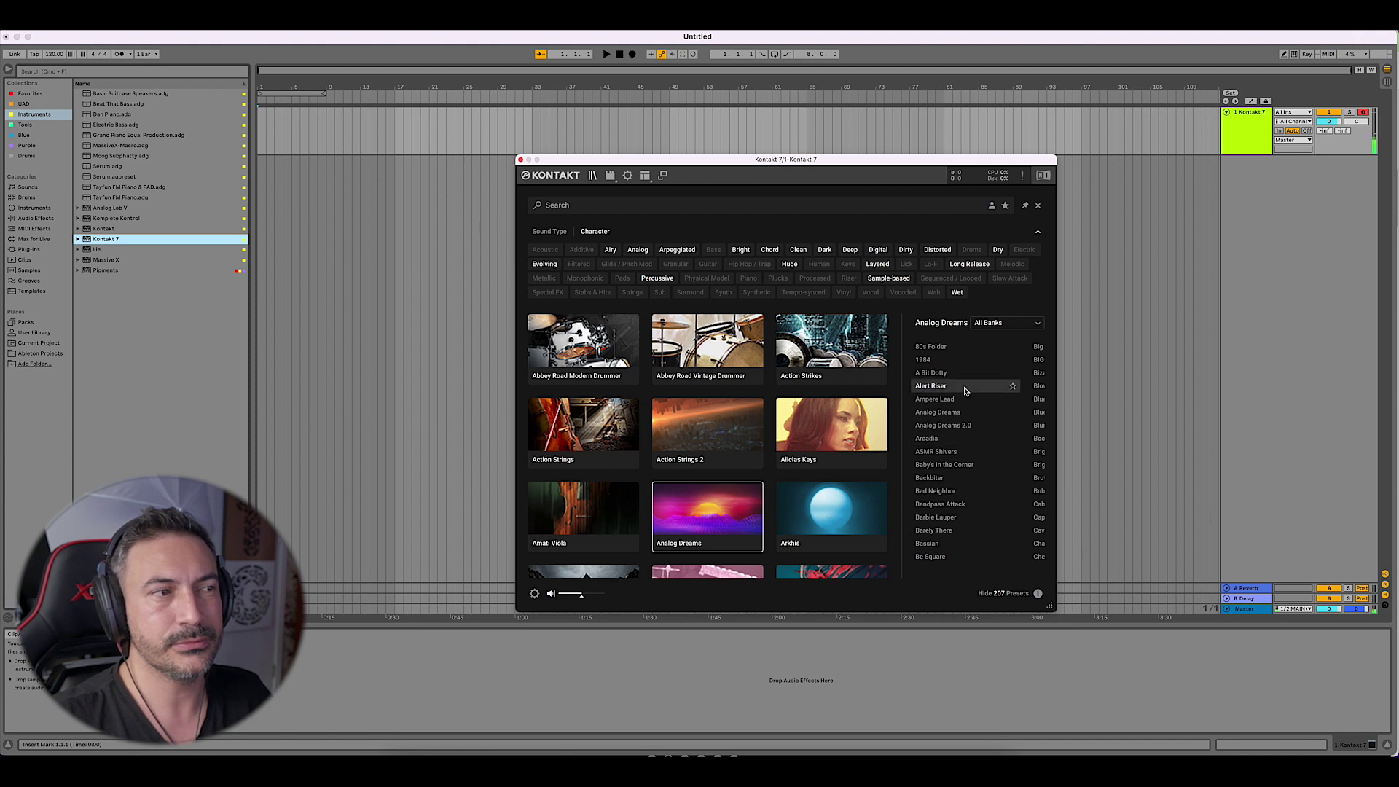
click(970, 496)
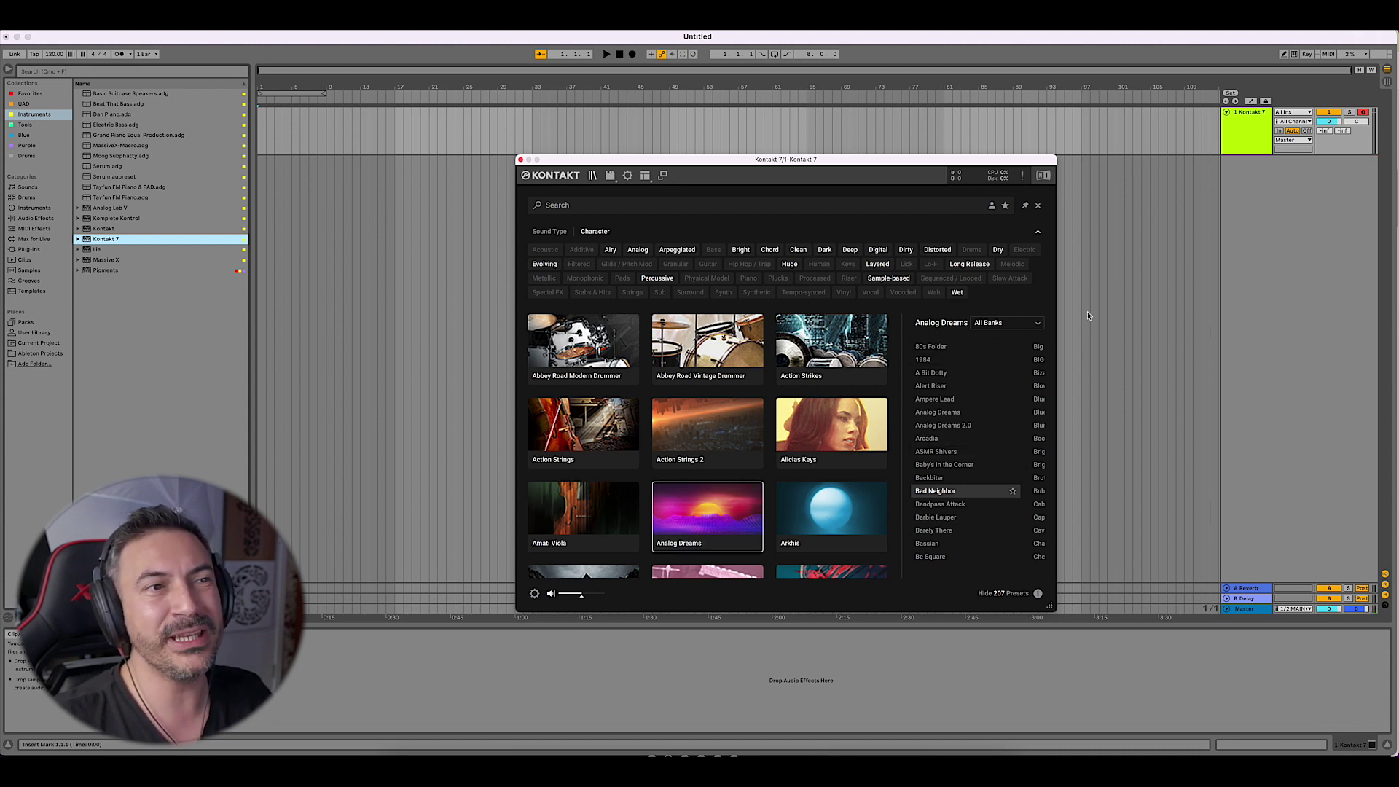
- Try the bank options for Analog Dreams and limit its preset list to the Analog Dreams 2.0 bank
click(1032, 327)
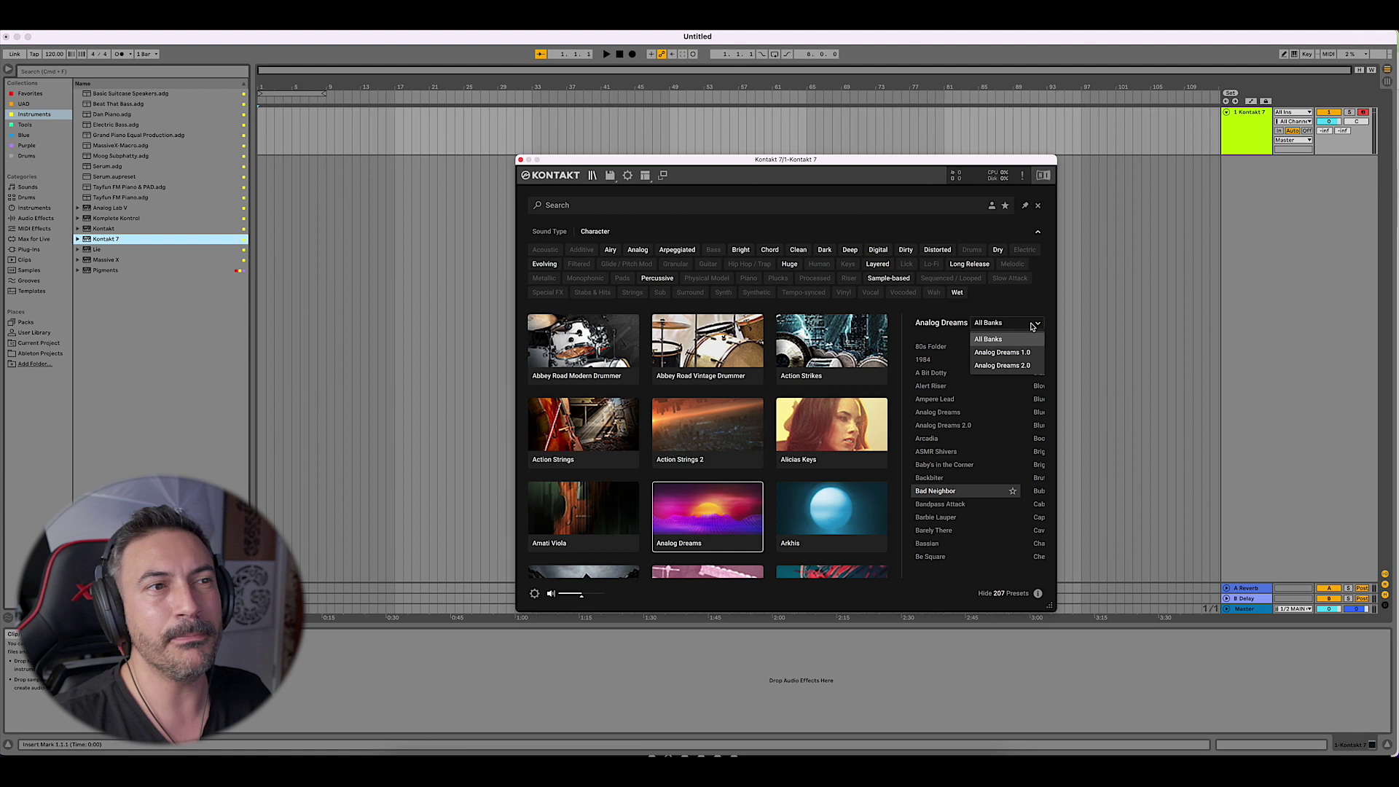
click(1028, 374)
click(1038, 325)
click(1041, 341)
click(1038, 326)
click(1023, 368)
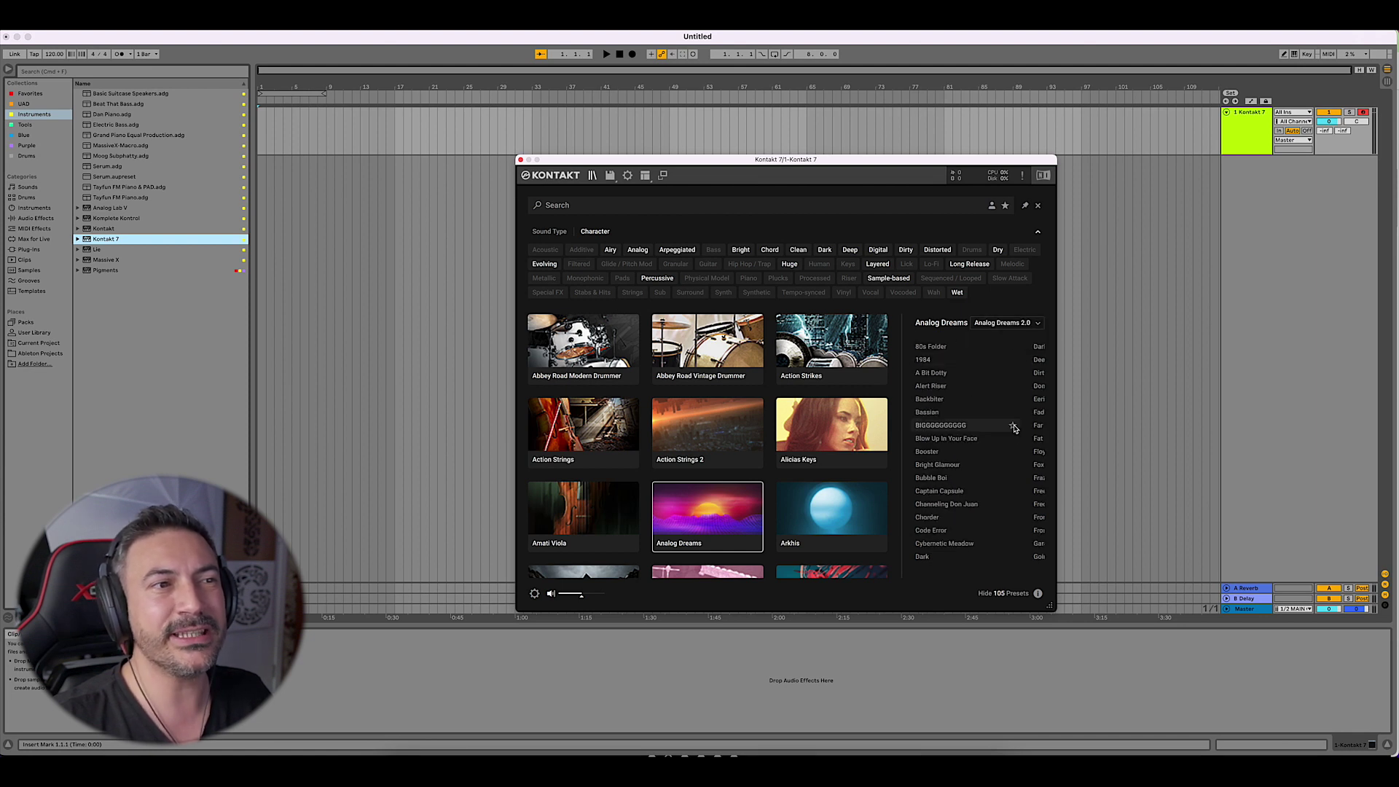
- Audition the Grumblecore preset using the Layered character filter, and close and reopen the library browser
click(877, 264)
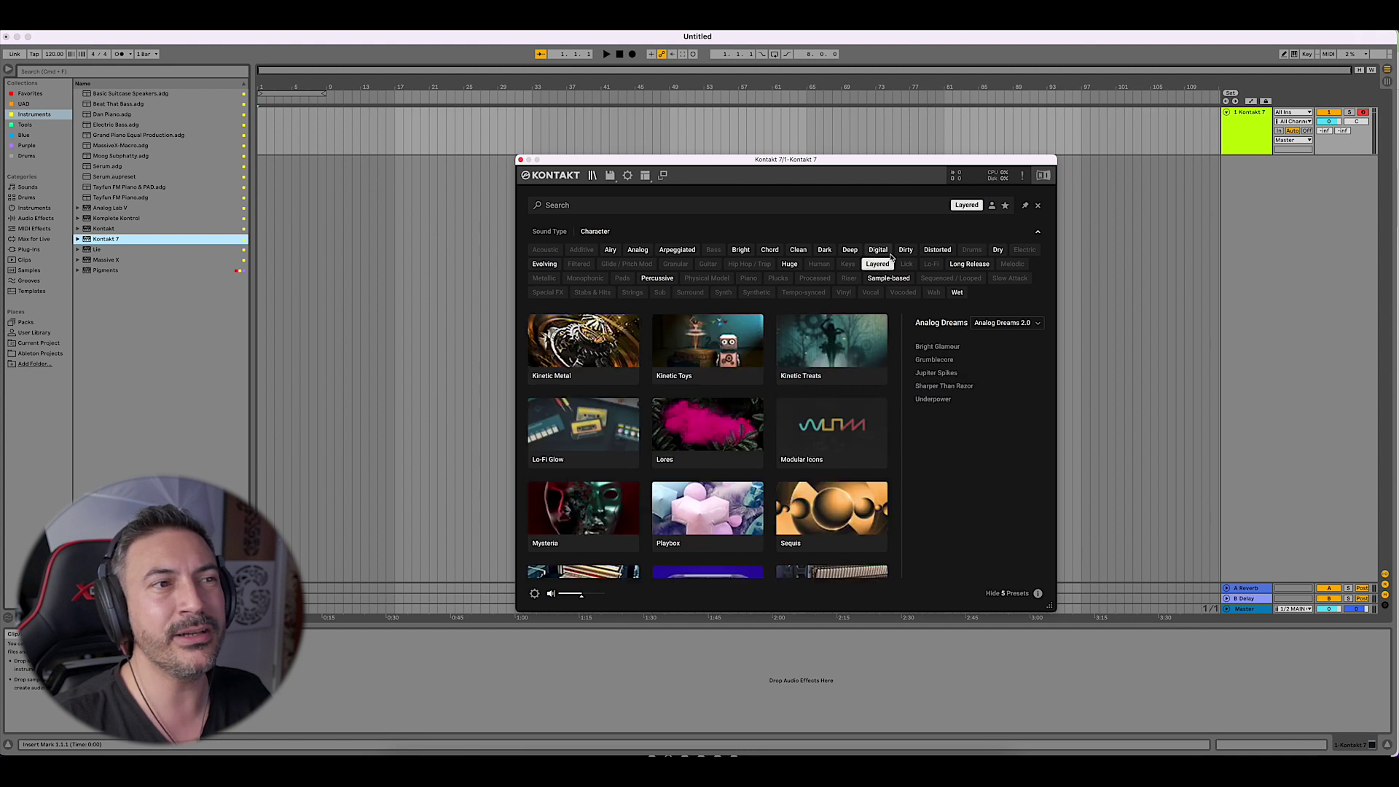
click(981, 361)
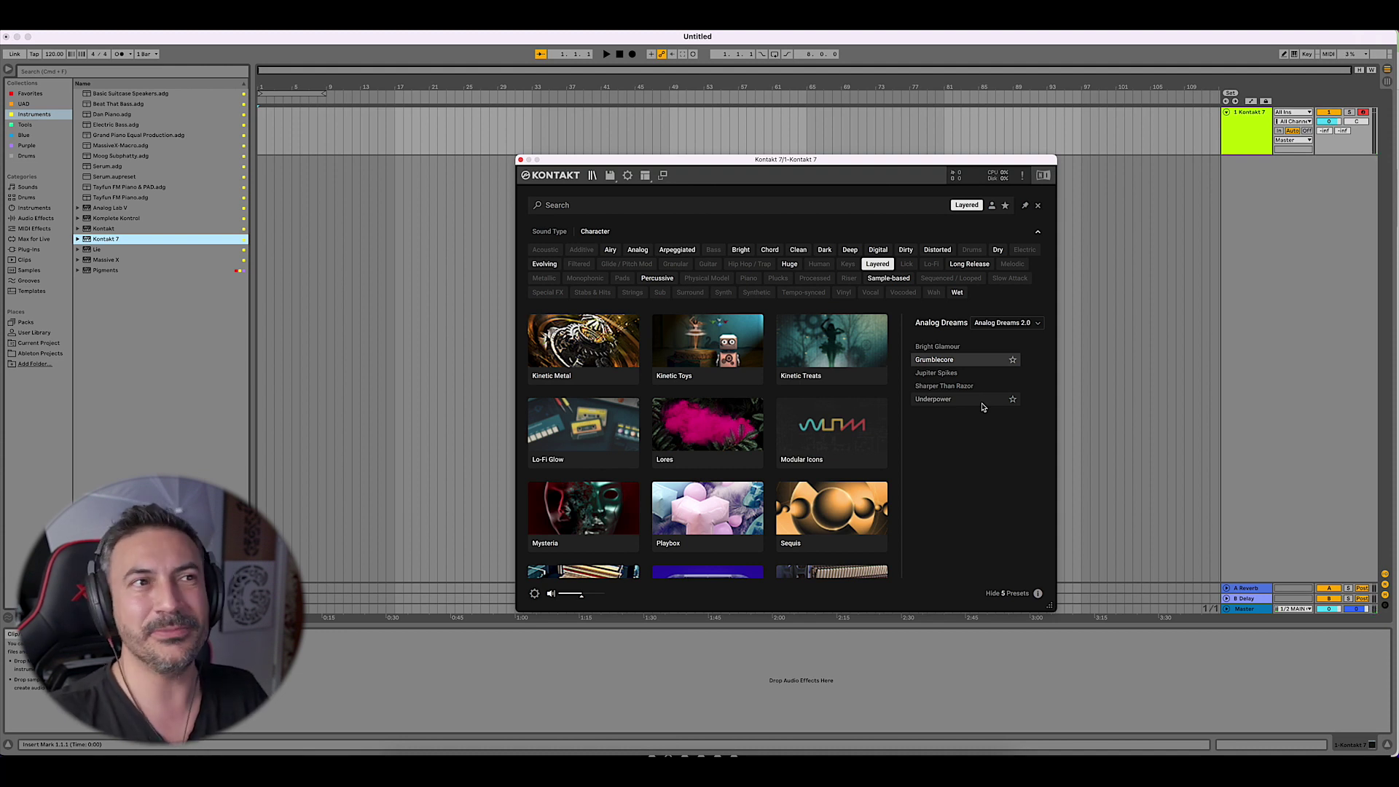
click(1037, 206)
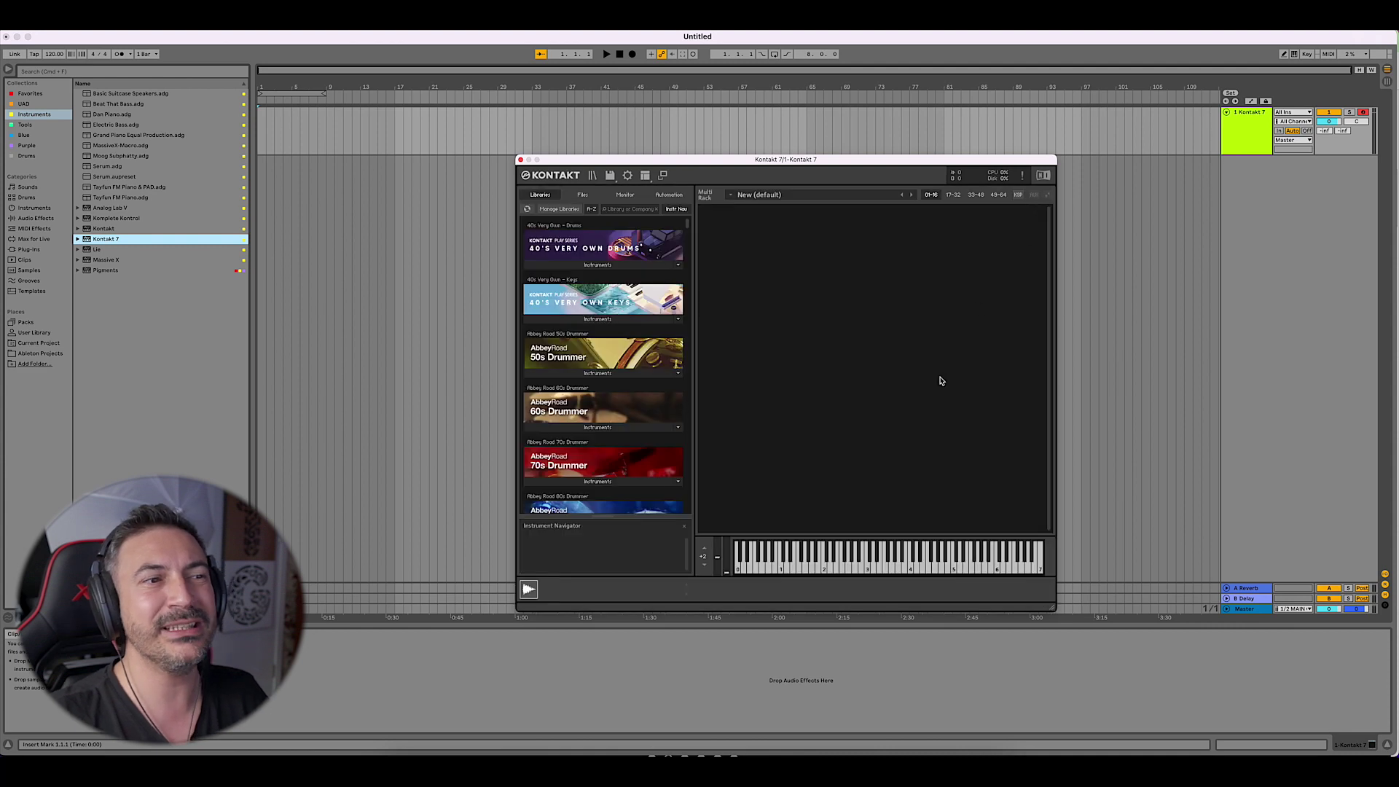
click(609, 178)
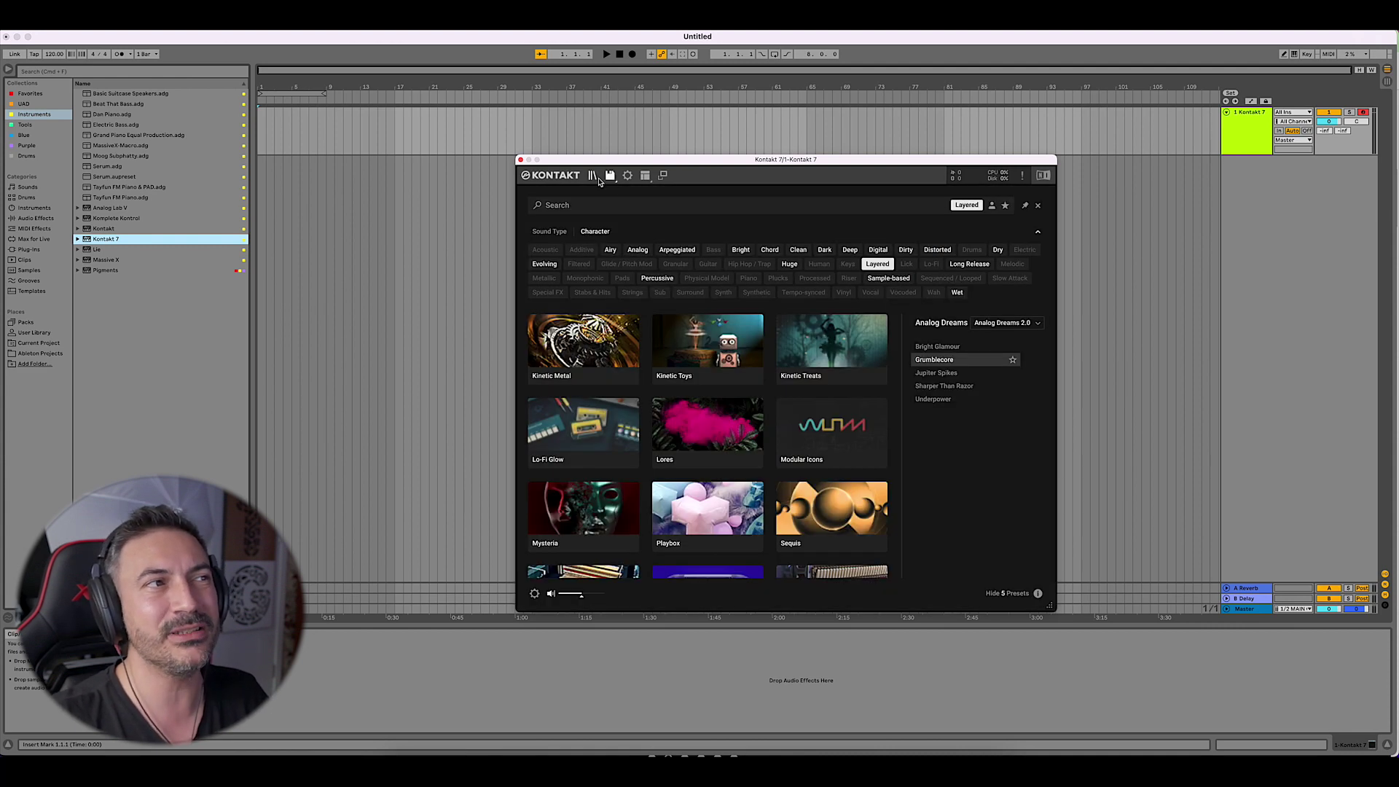
- Close the library browser and filter the classic library list to the Kontakt factory libraries
click(591, 176)
click(590, 176)
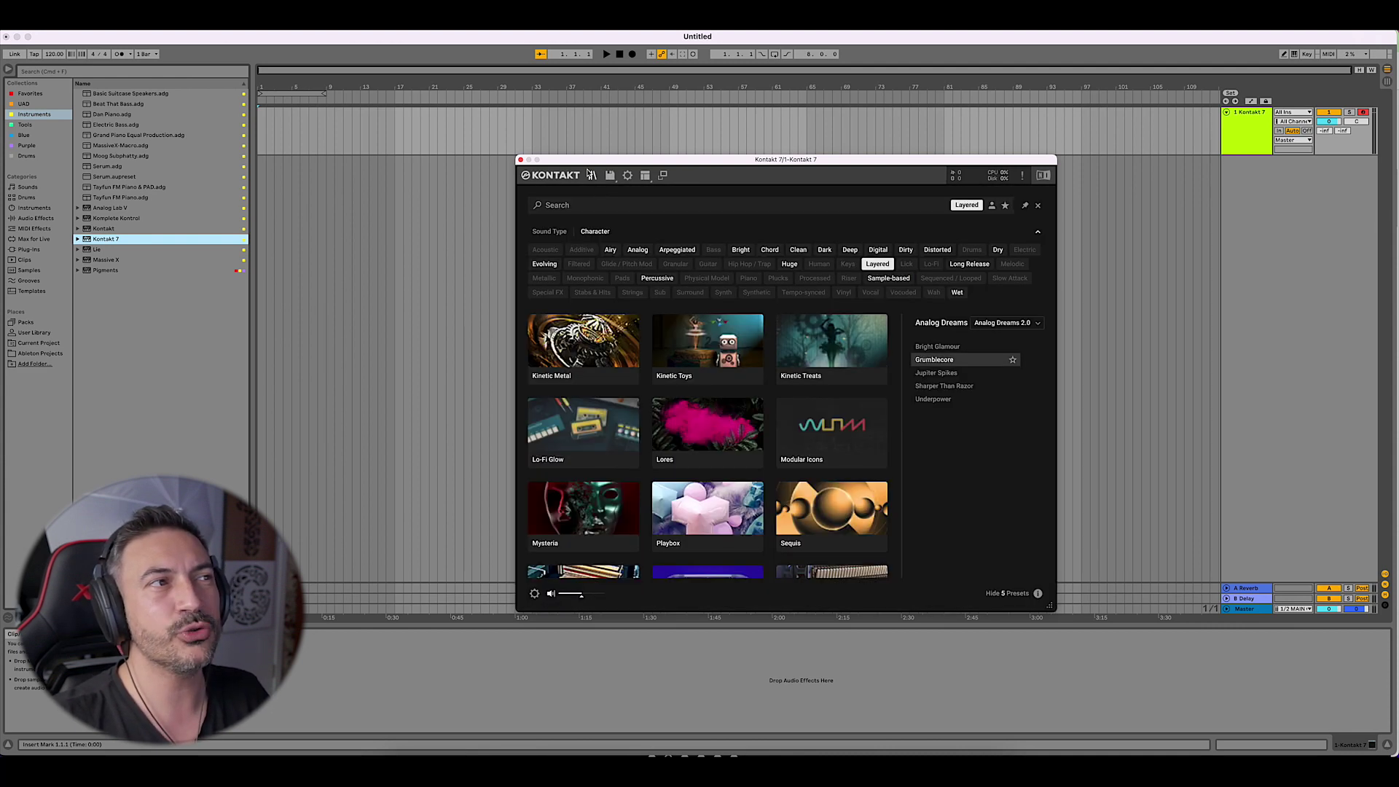
click(591, 175)
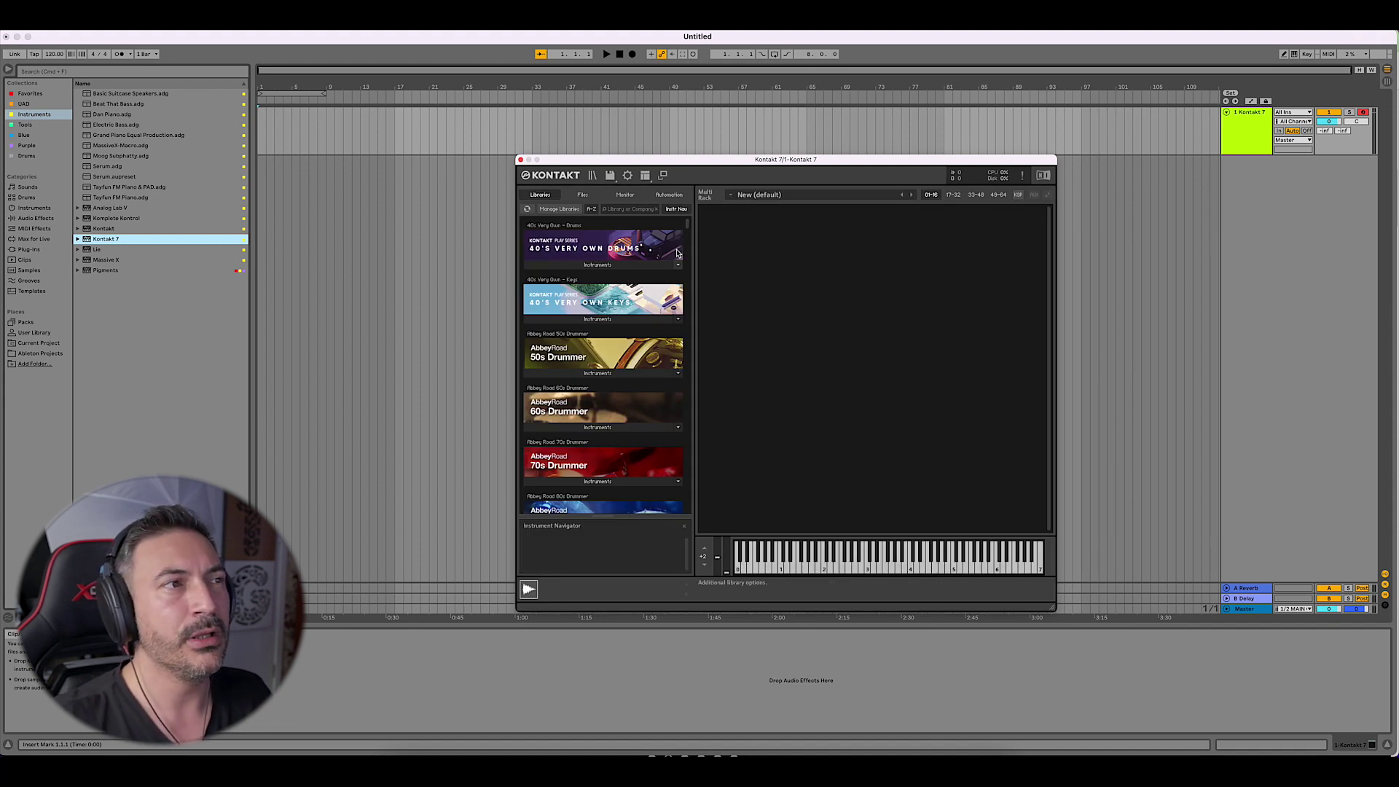
mouse_move(687, 227)
mouse_down()
mouse_move(693, 364)
mouse_move(688, 219)
mouse_up()
click(636, 208)
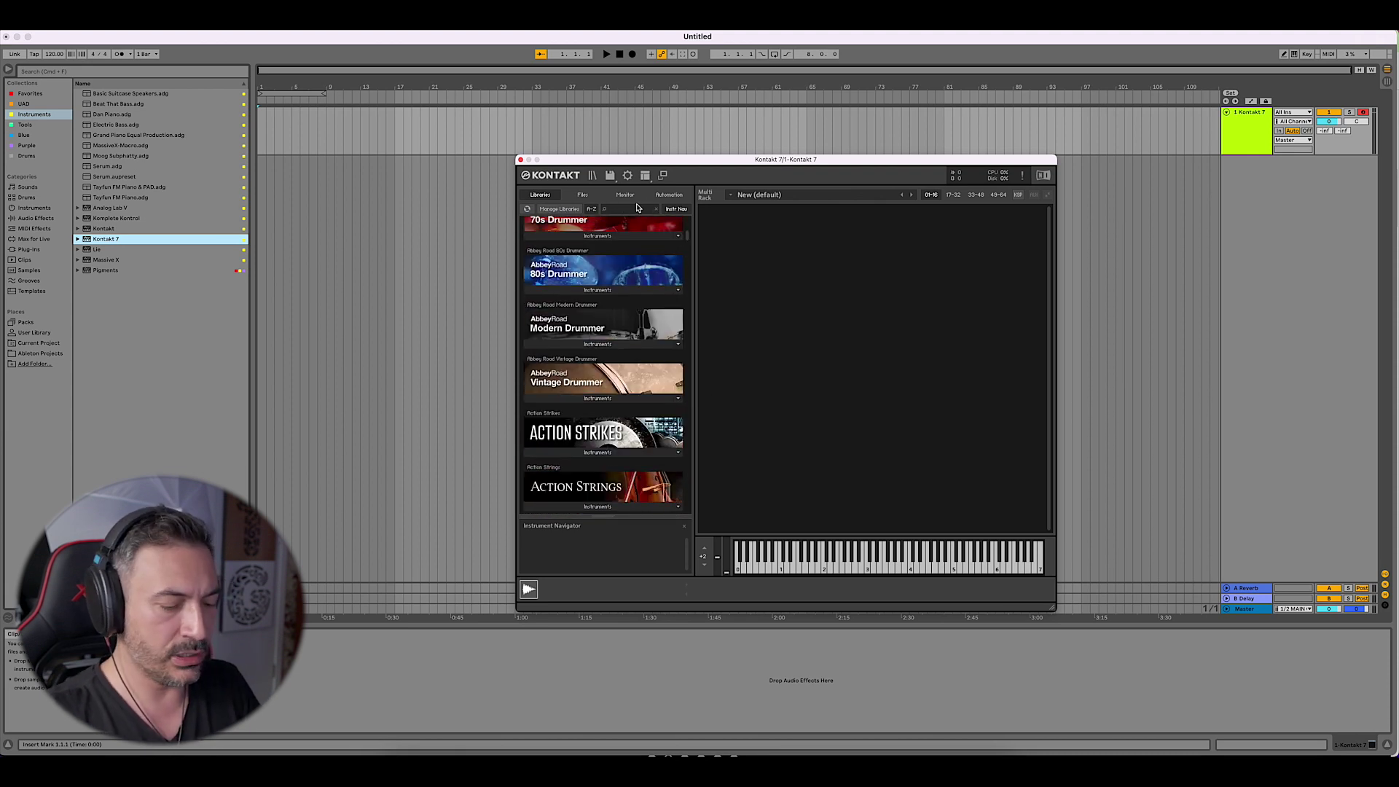
text(ko)
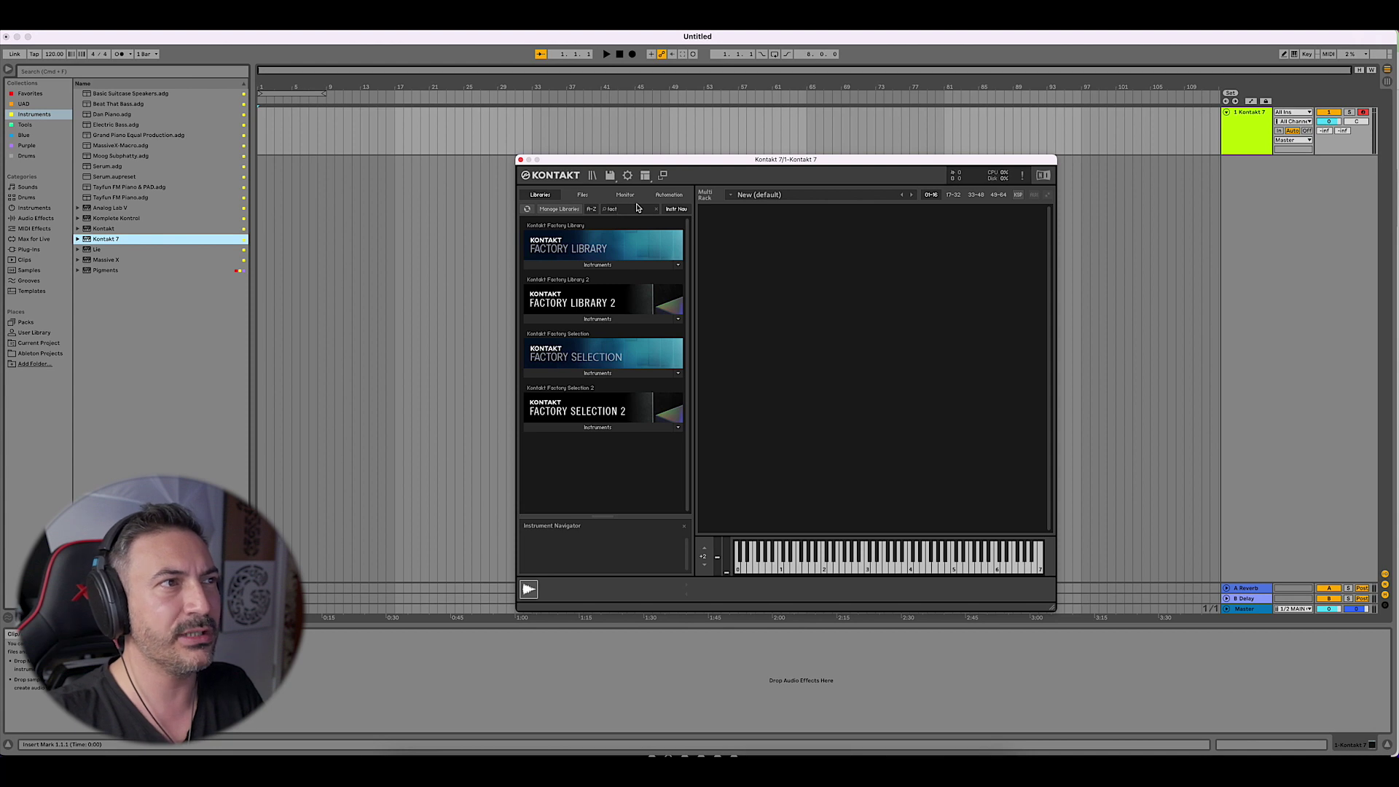
- Expand the instruments of Kontakt Factory Library 2 and go up from Reed Instruments to its top-level category folders
click(650, 321)
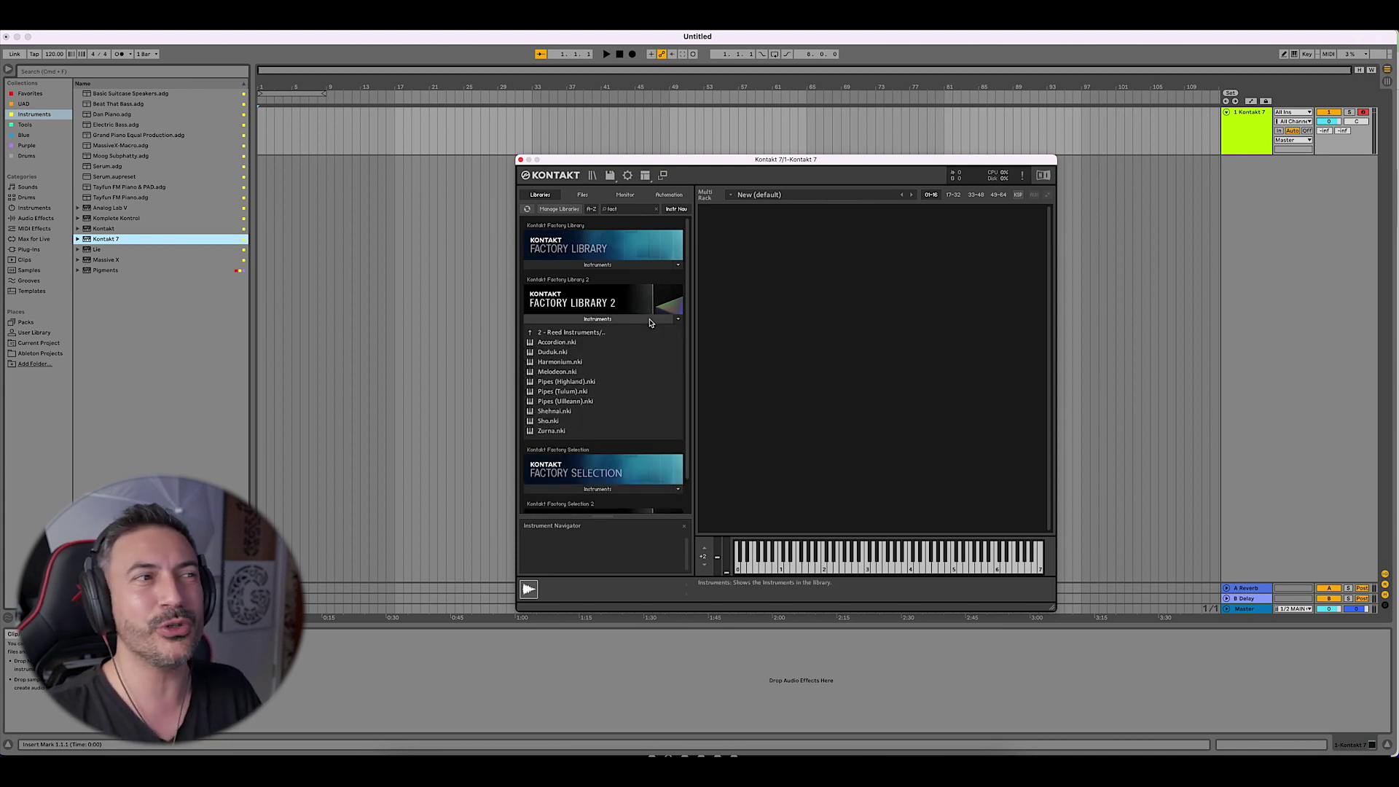
click(625, 333)
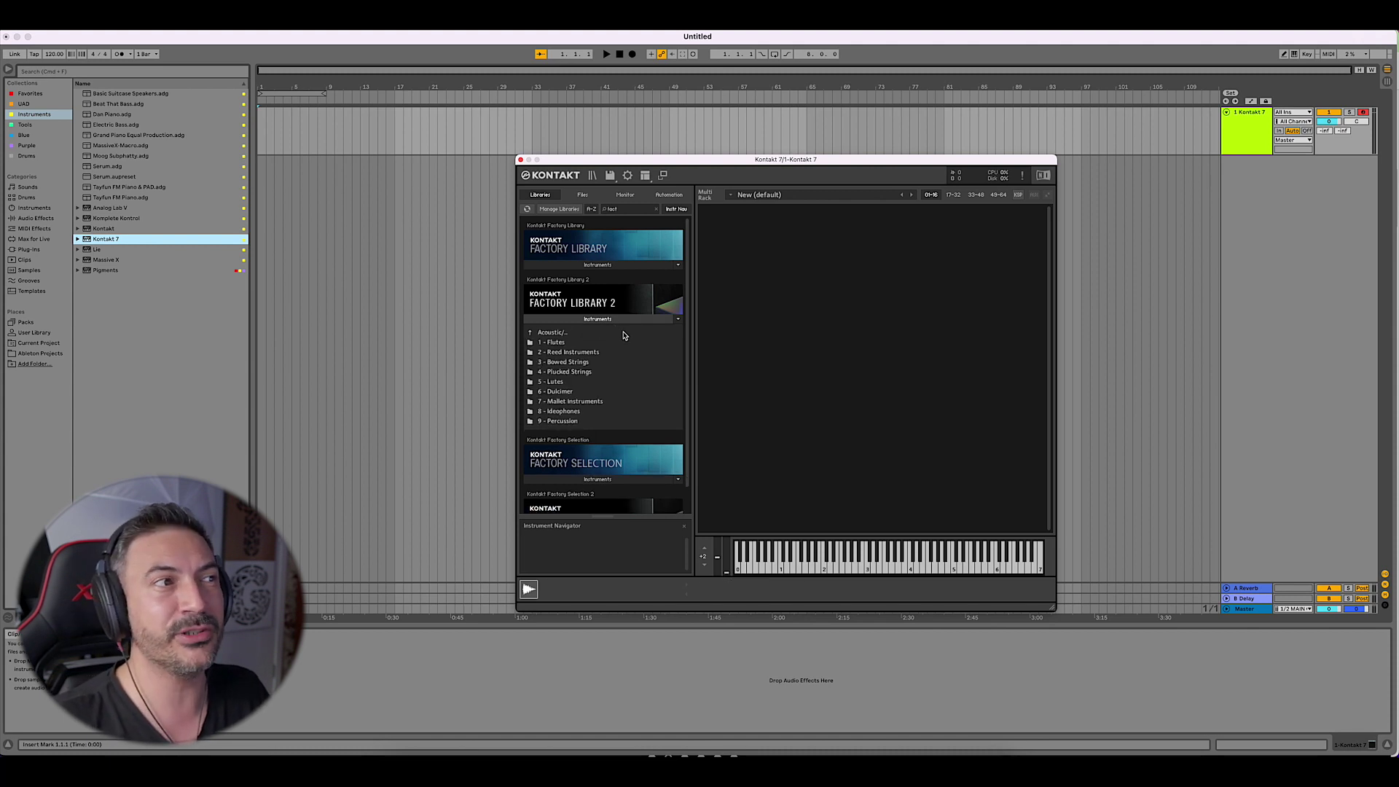
click(577, 333)
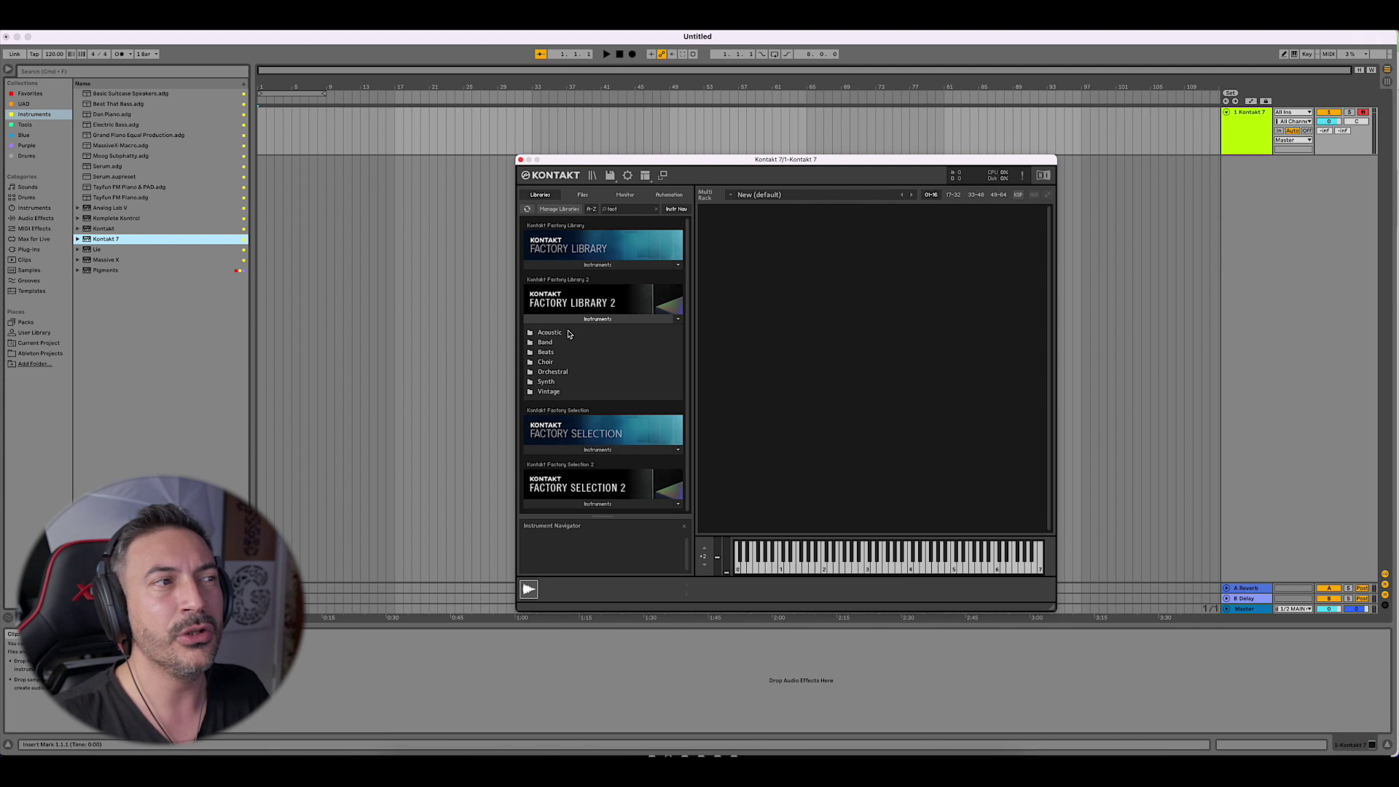
- Load the Kaval instrument from the Acoustic Flutes folder of Kontakt Factory Library 2, and reposition the plug-in window to fit
drag(734, 161, 691, 146)
click(544, 319)
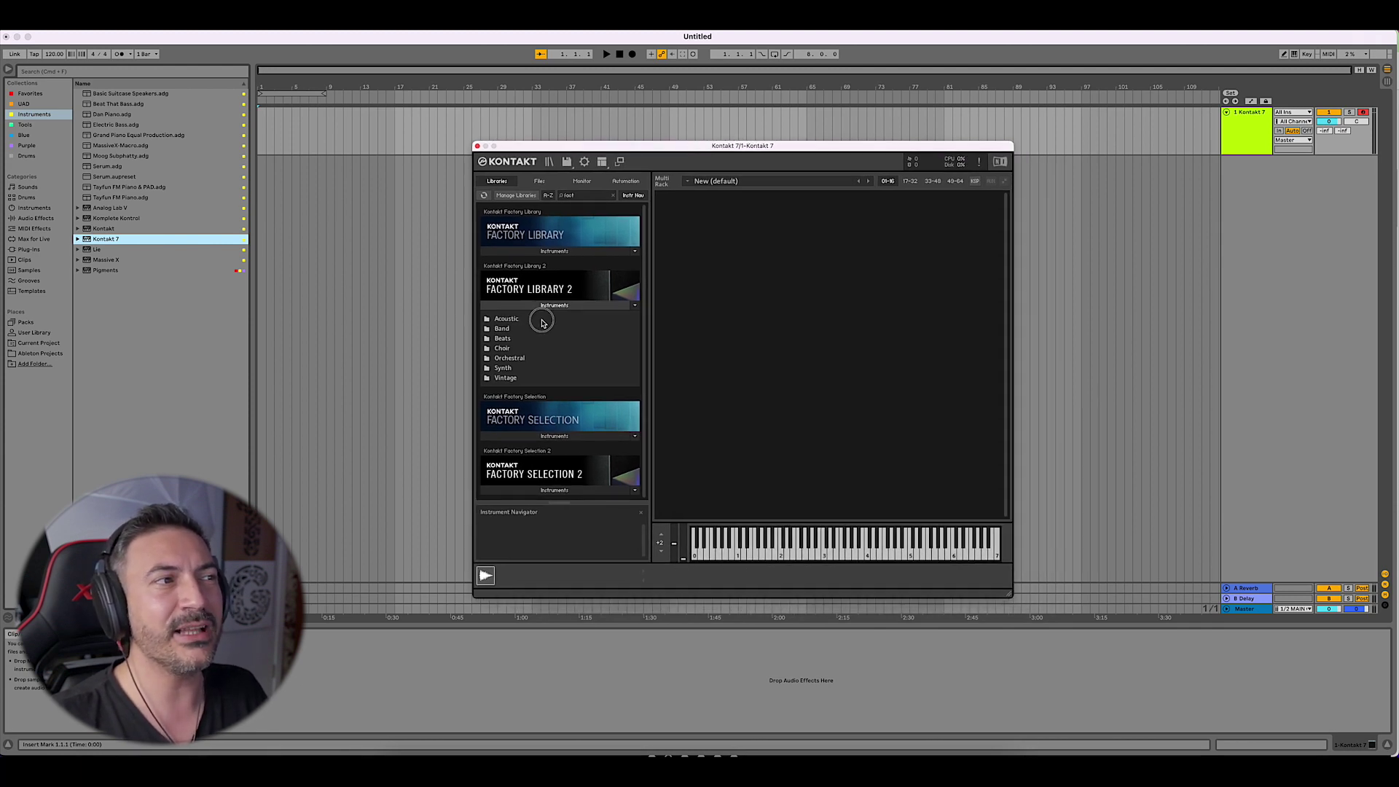
click(563, 324)
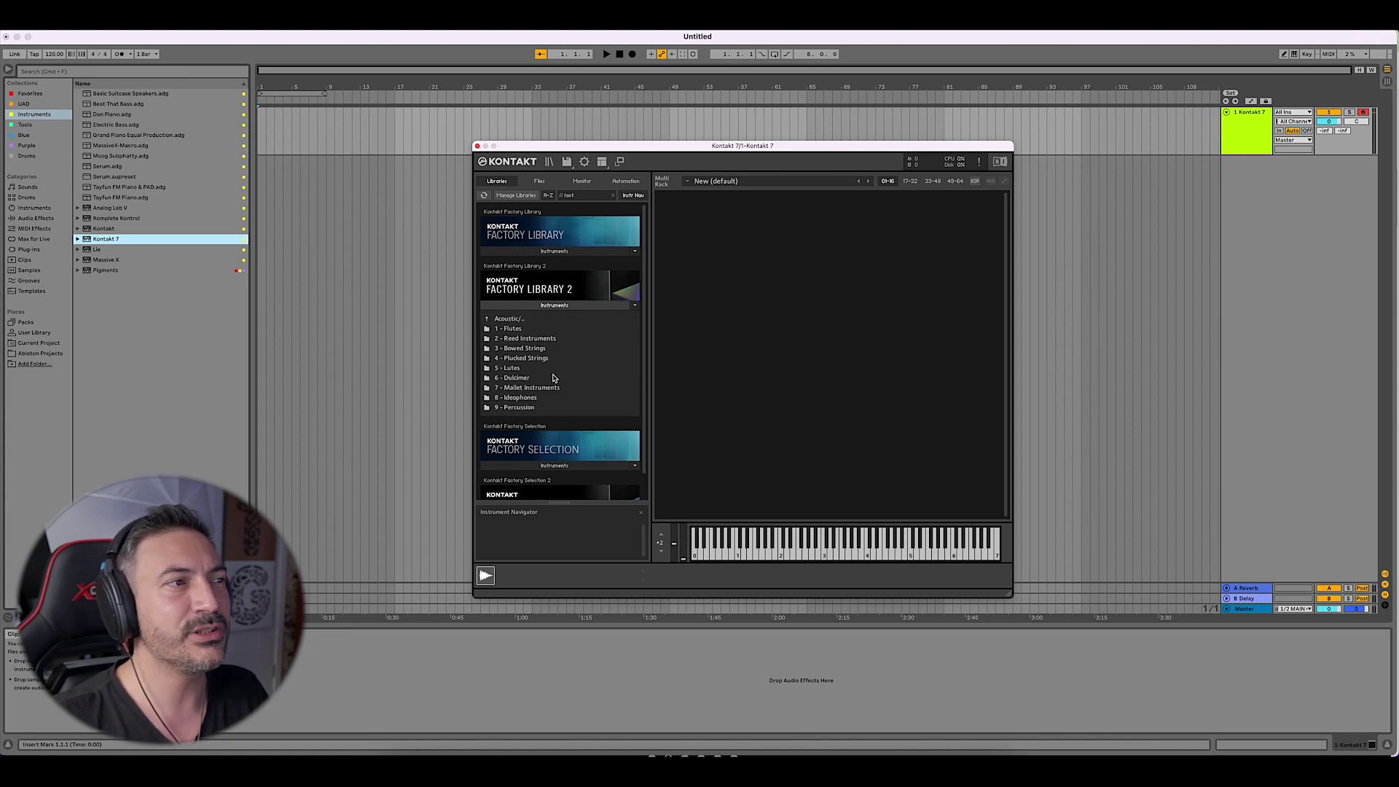
double_click(549, 328)
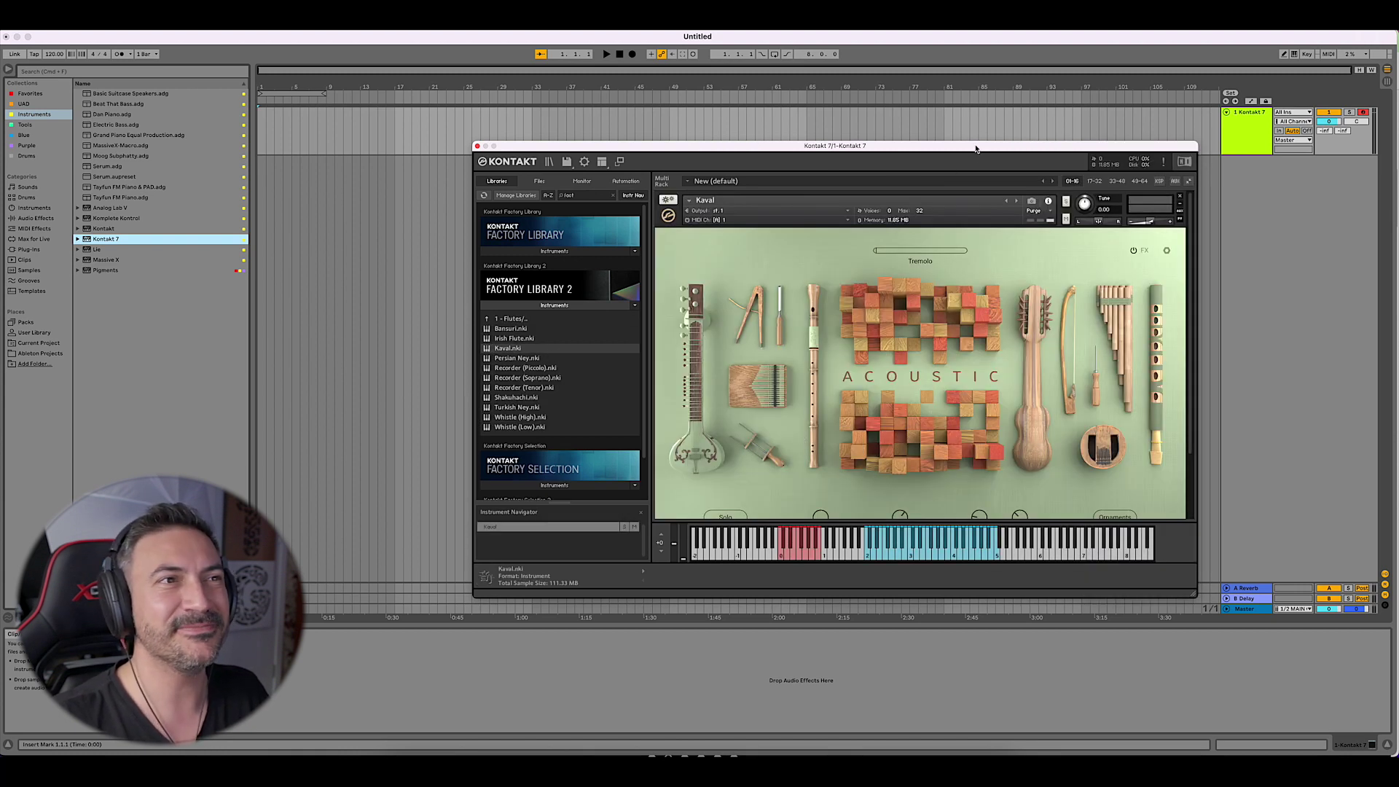
drag(971, 146, 868, 141)
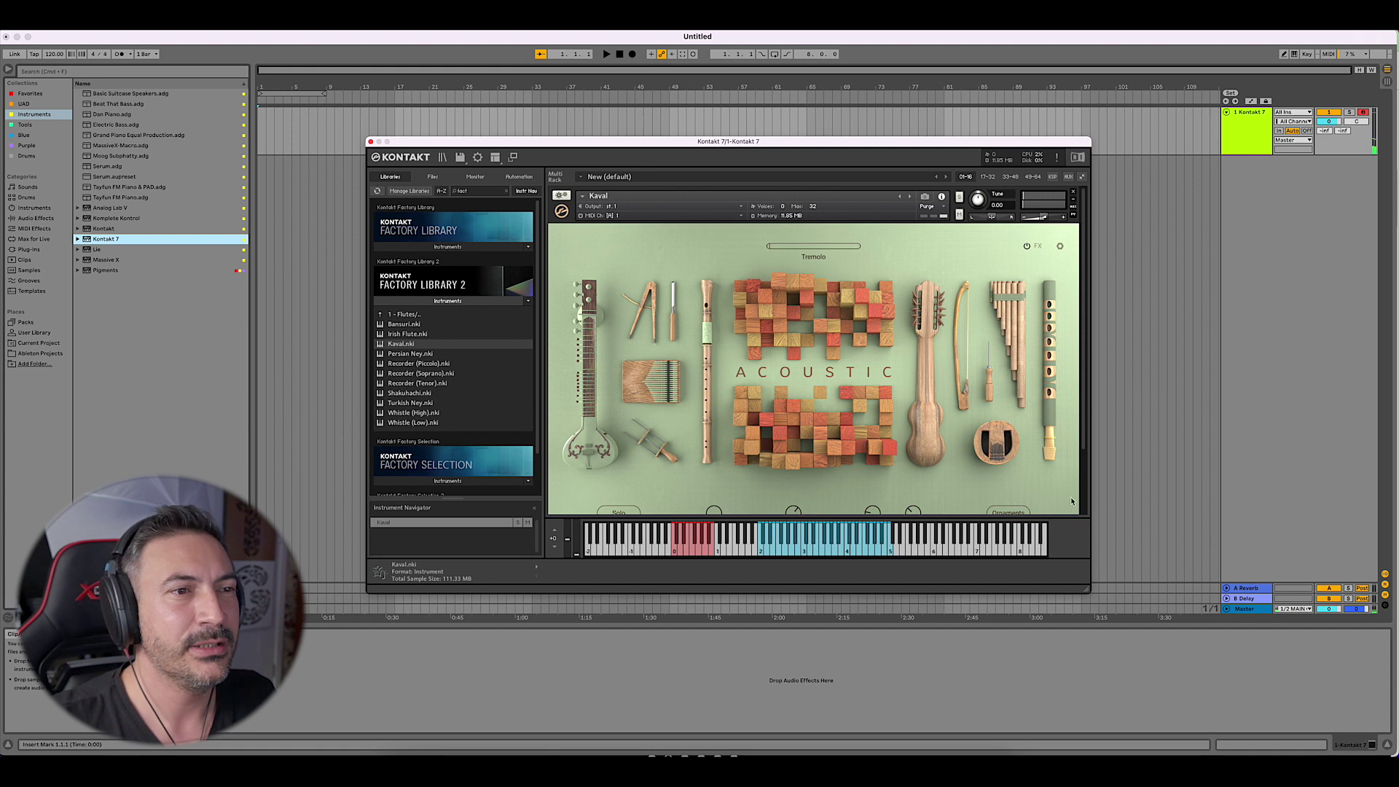
- Try Kaval's Ornaments option and adjust its Sound and Rel Noise knobs
scroll(801, 437, down, 3)
scroll(906, 384, up, 3)
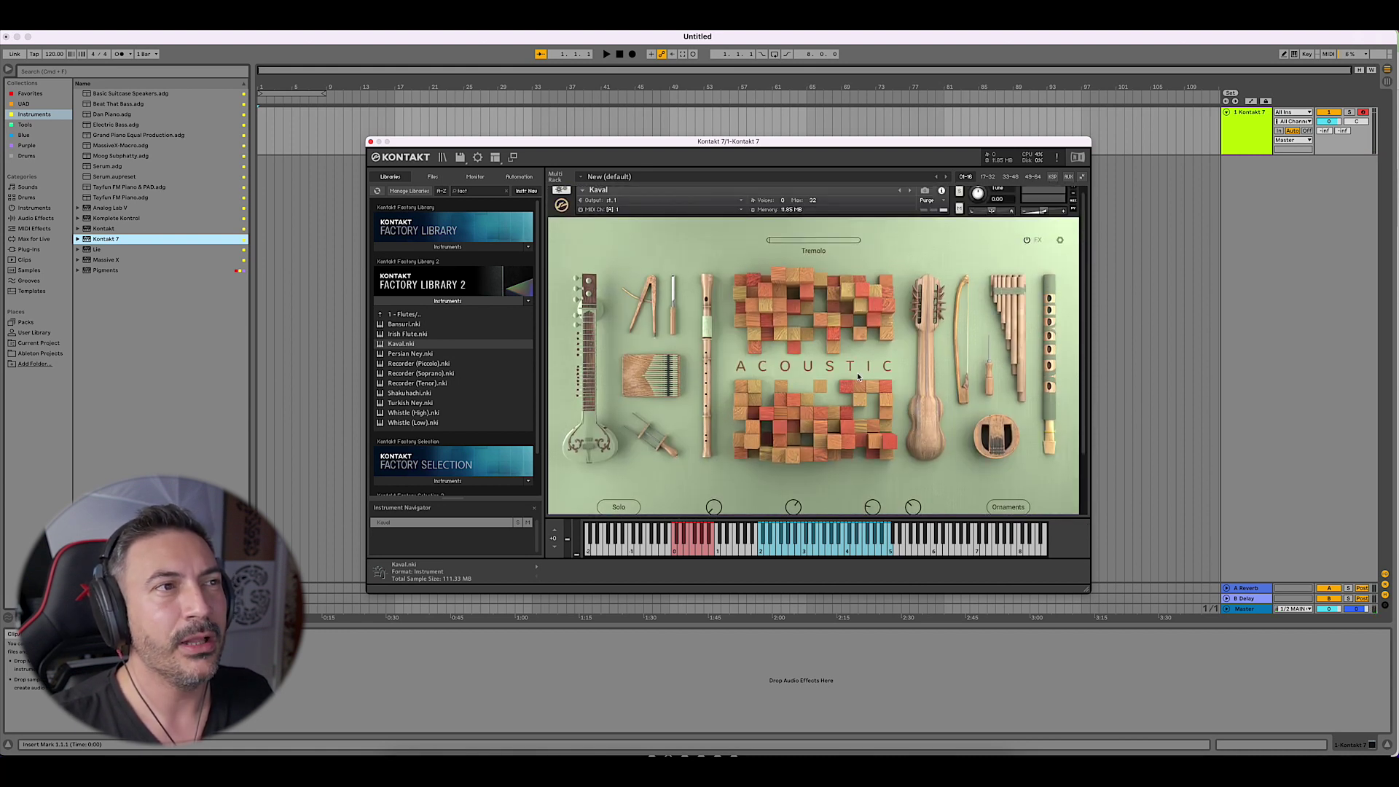
scroll(885, 355, down, 1)
scroll(867, 352, up, 2)
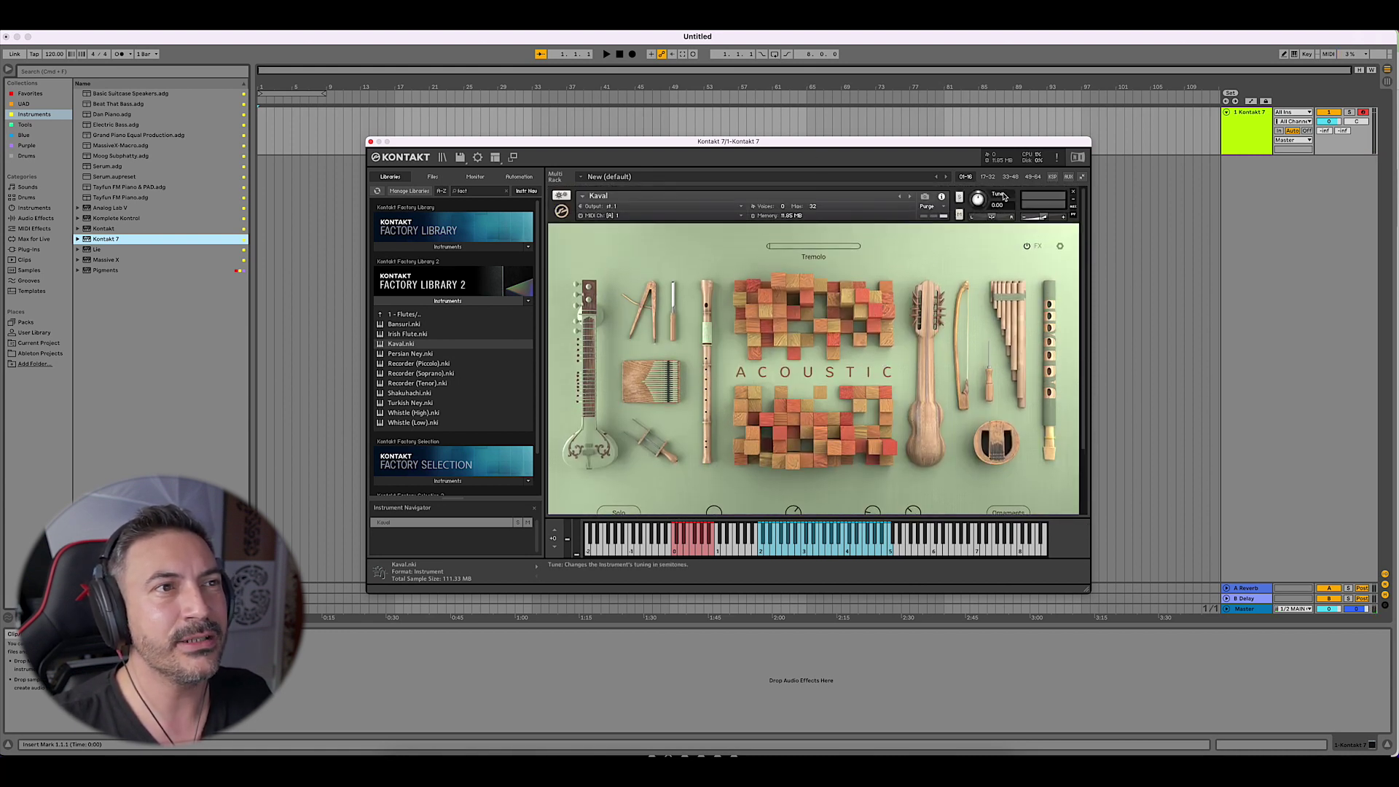
scroll(863, 352, down, 2)
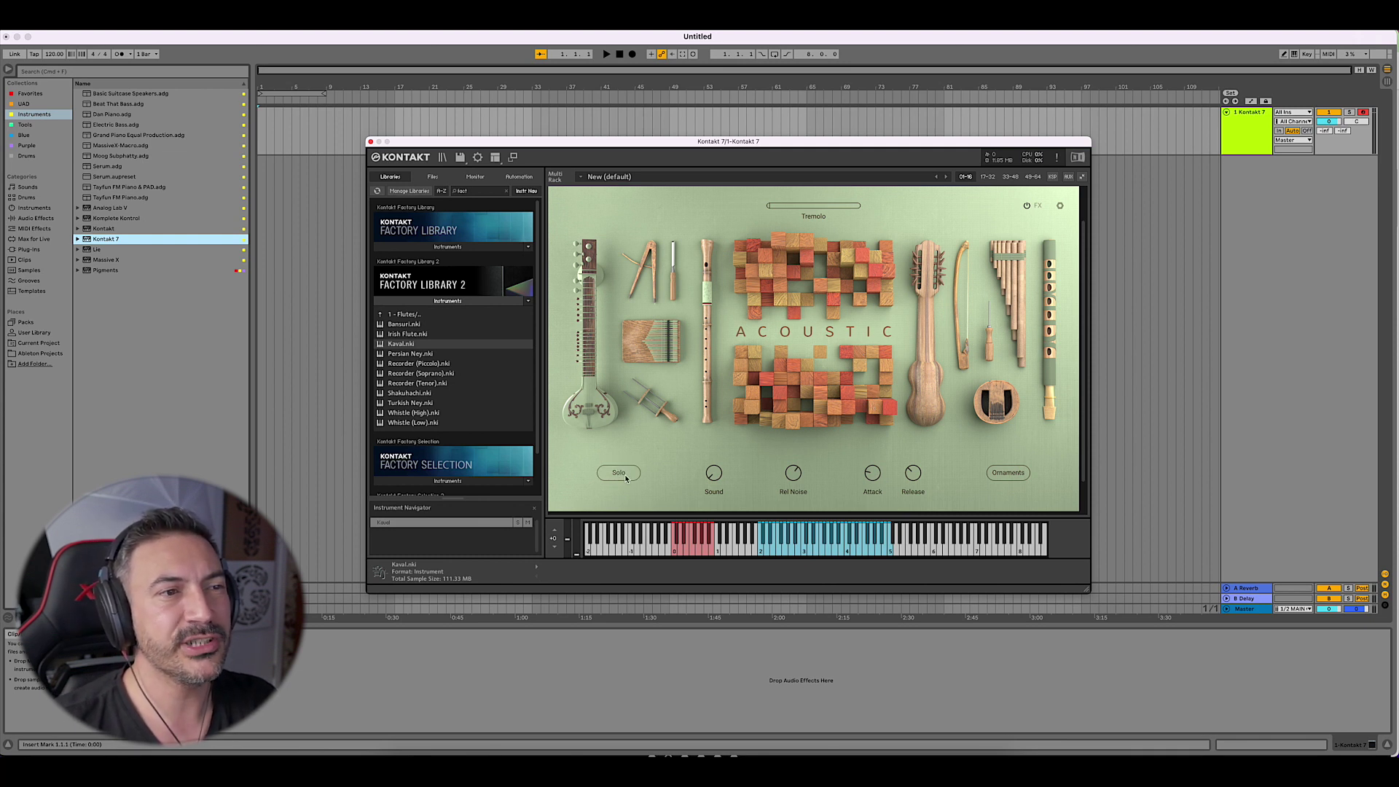
click(1008, 473)
click(1012, 479)
mouse_move(714, 483)
mouse_down()
mouse_move(712, 441)
mouse_move(716, 490)
mouse_up()
mouse_move(802, 475)
mouse_down()
mouse_move(804, 455)
mouse_move(828, 466)
mouse_up()
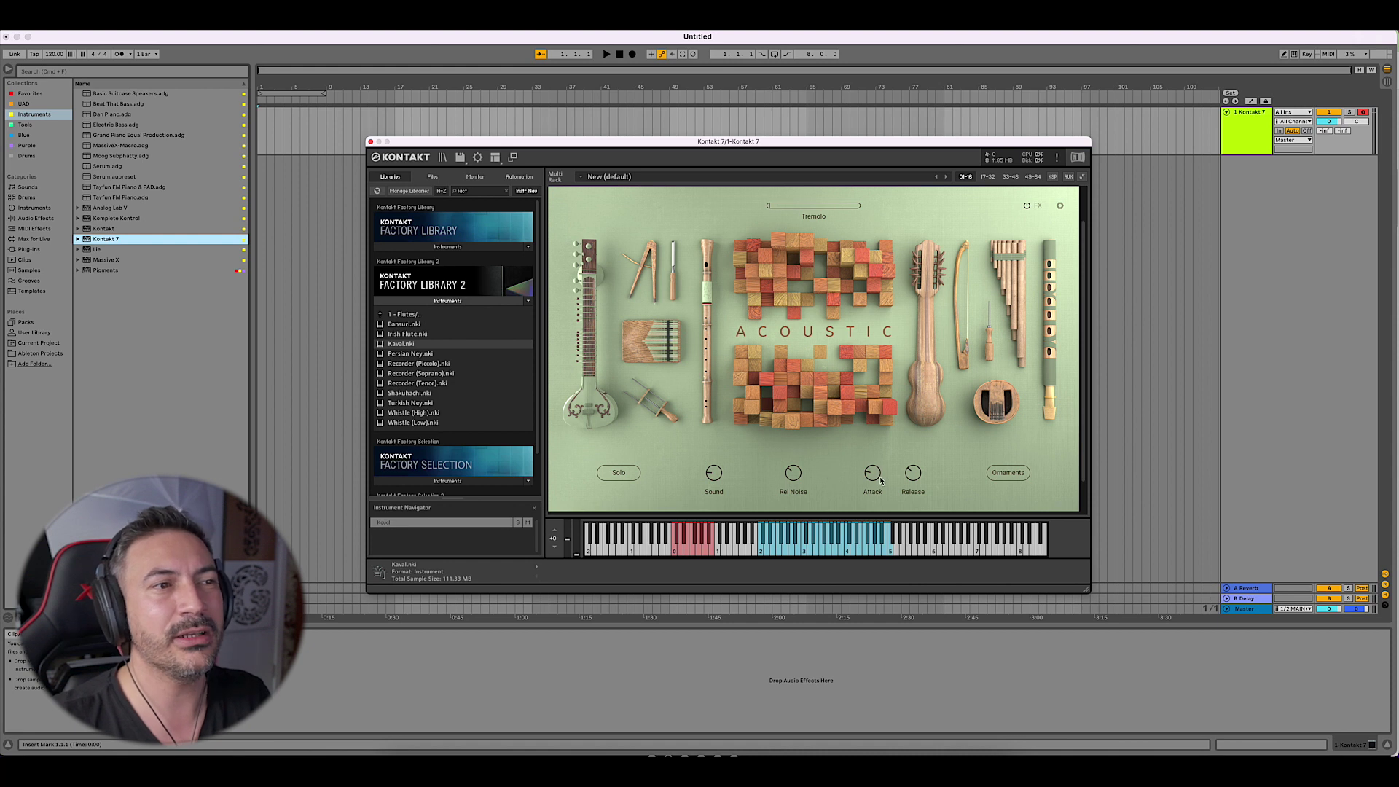
- View Kaval's effects page and its settings page, and return to the main instrument view
click(1036, 207)
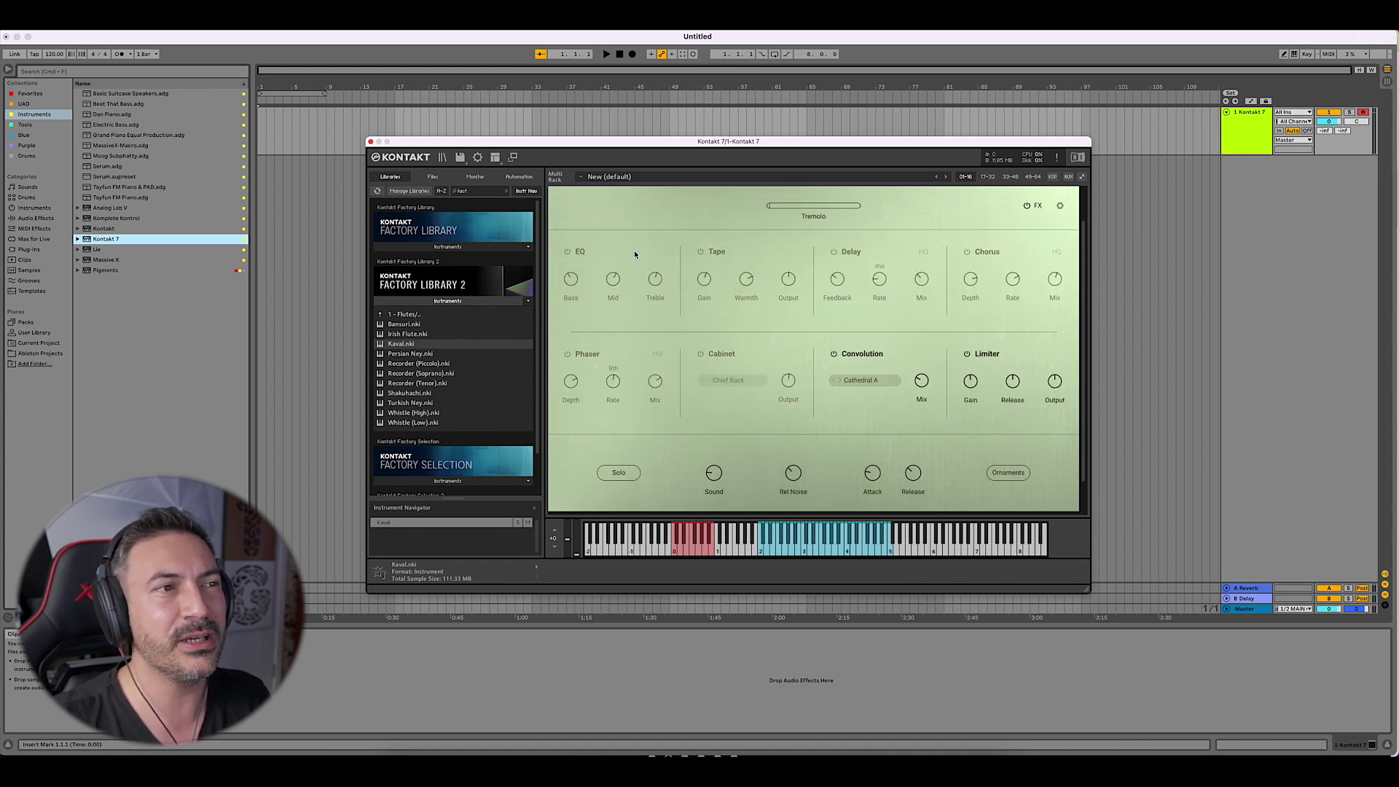
click(1059, 206)
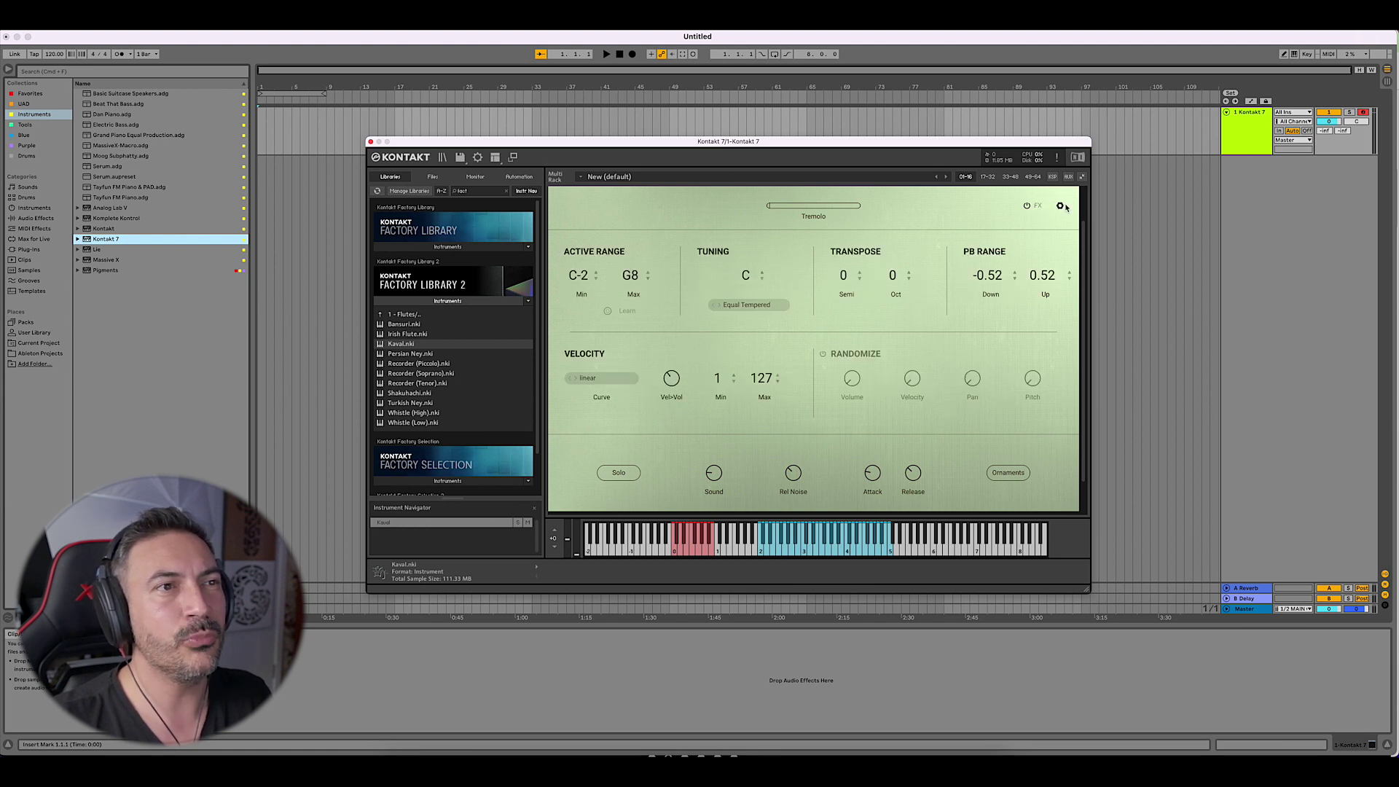
click(1064, 207)
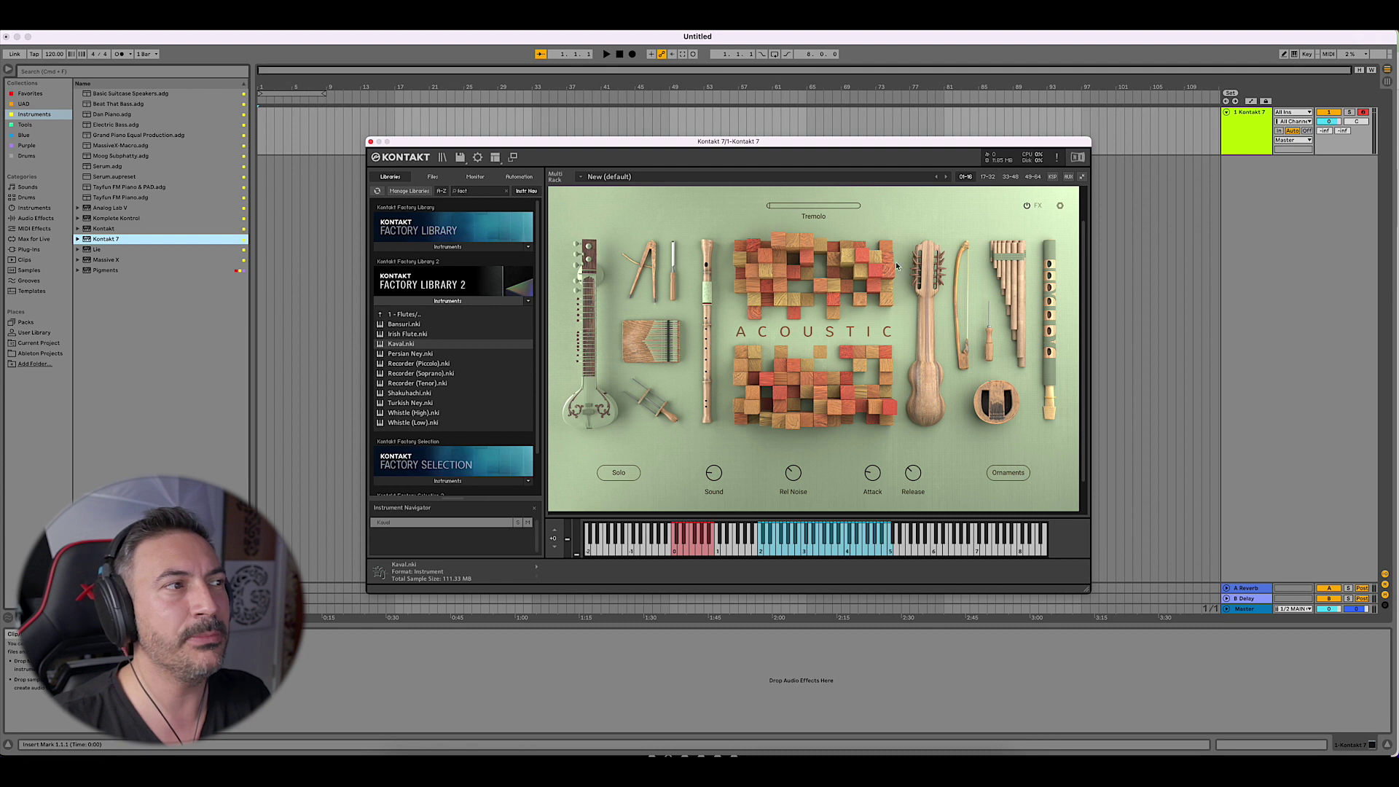
- Open the Band folder of Kontakt Factory Library 2 and remove the Kaval instrument from the rack
click(444, 318)
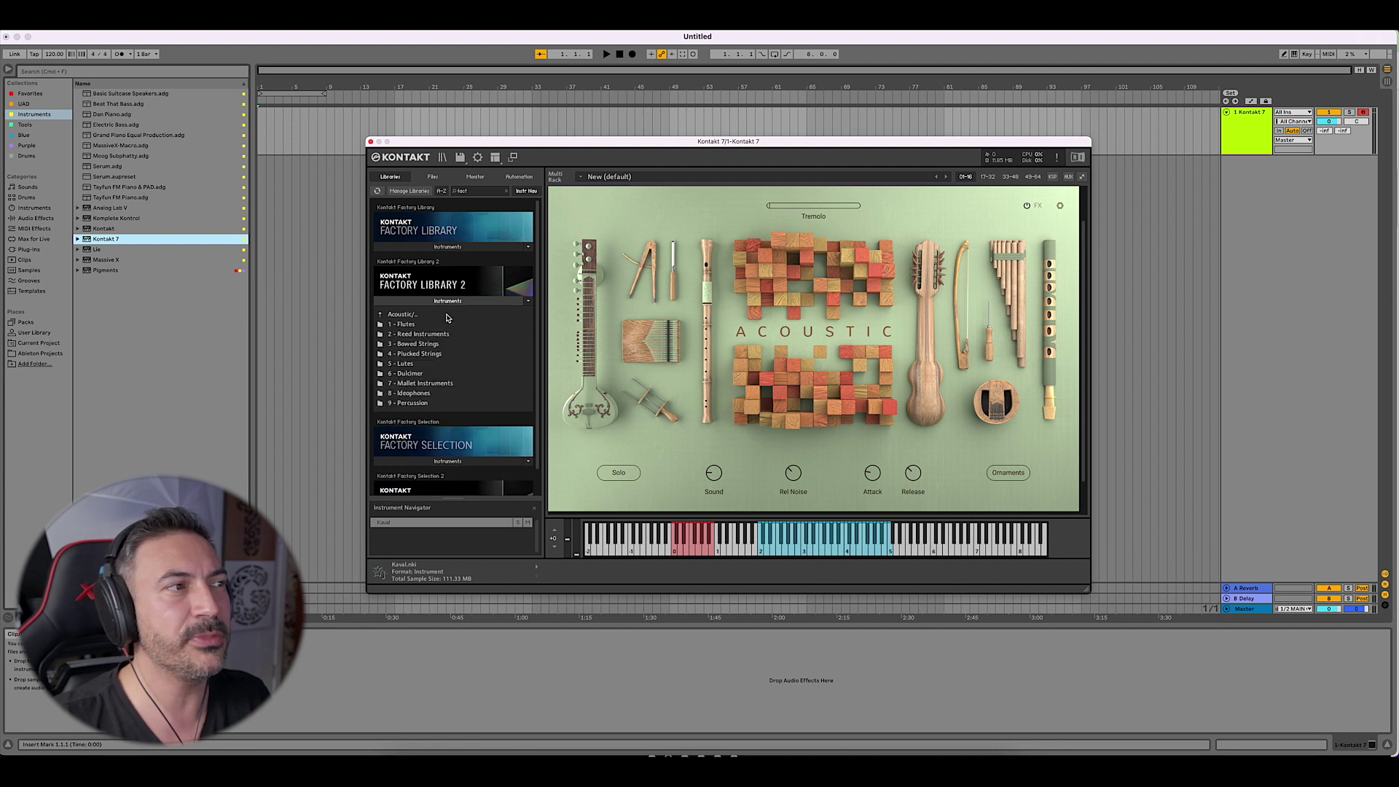
click(443, 318)
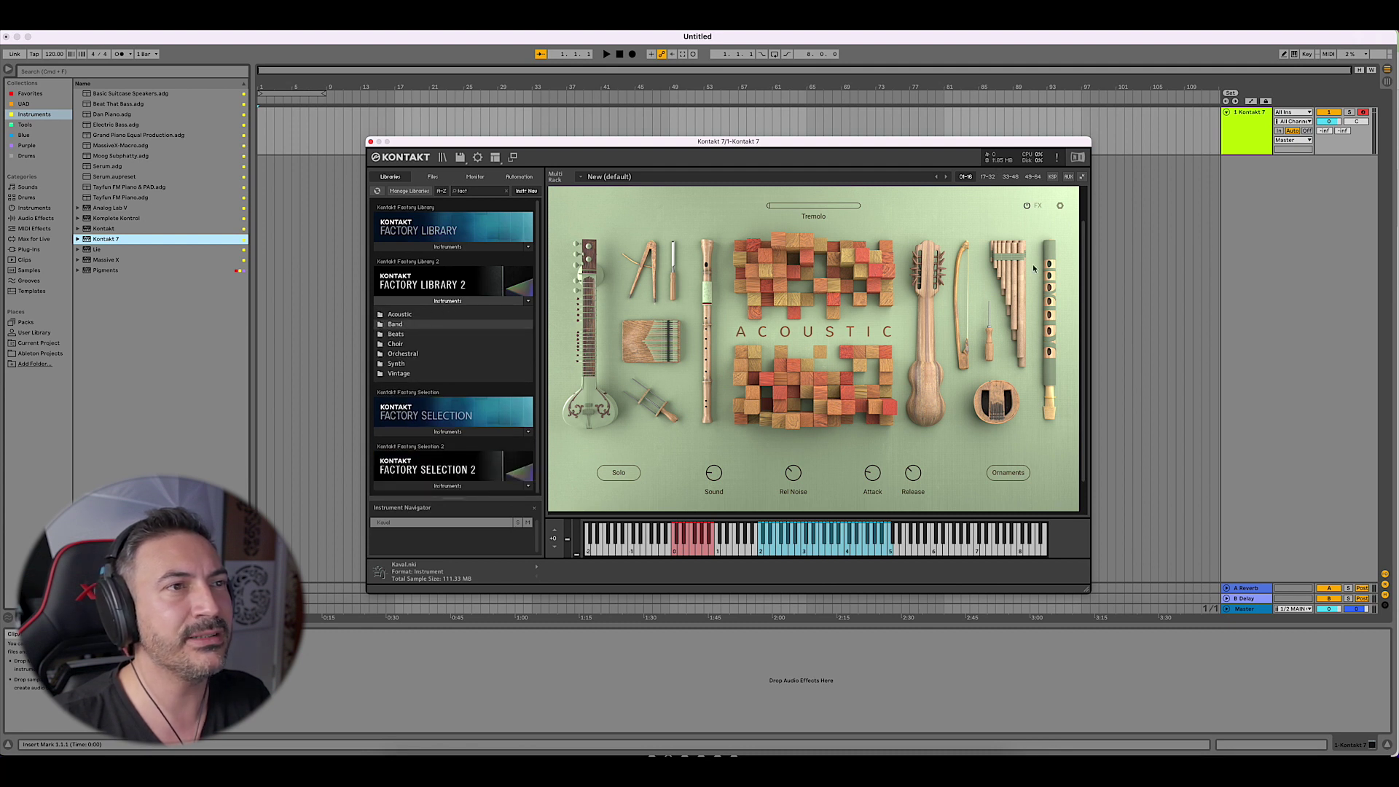
click(423, 324)
scroll(1068, 203, up, 2)
click(1073, 193)
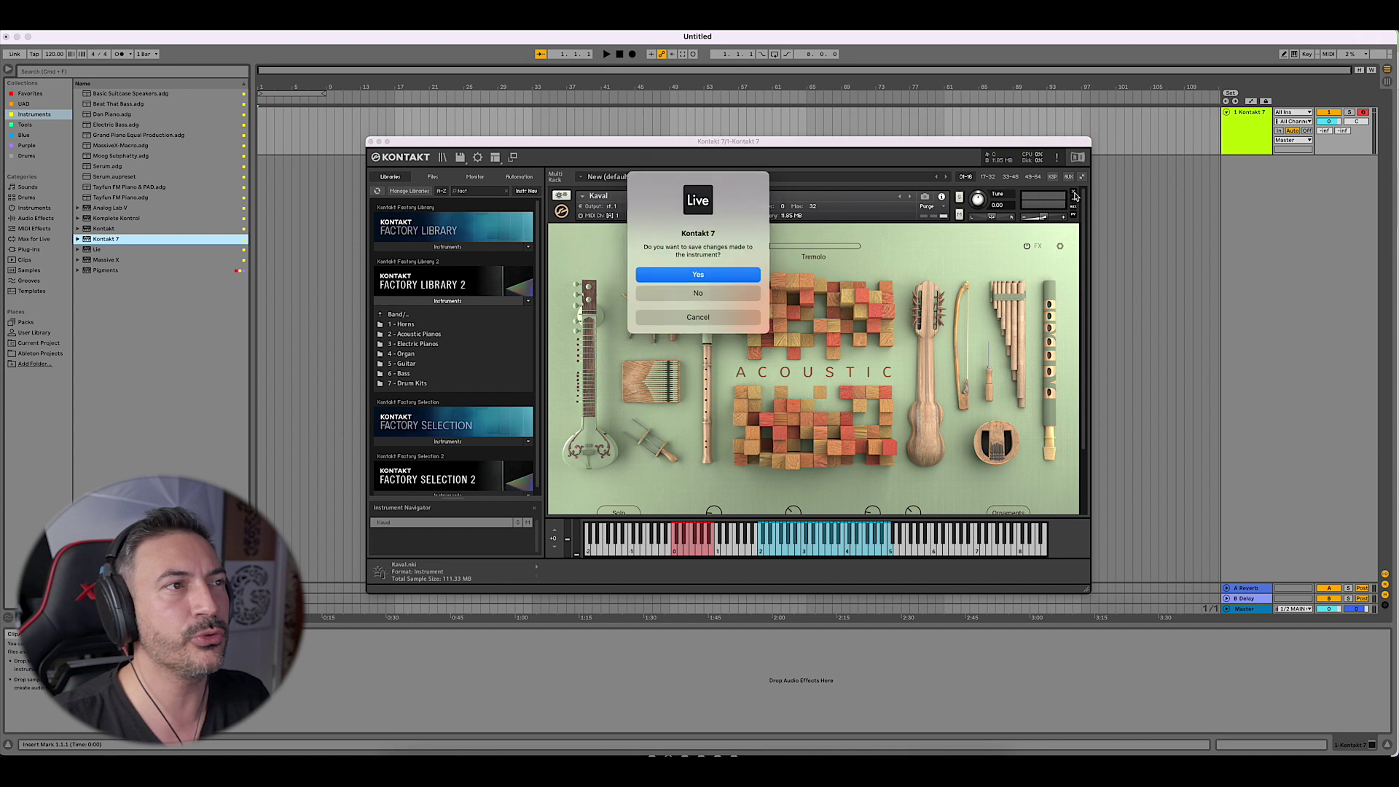
click(698, 283)
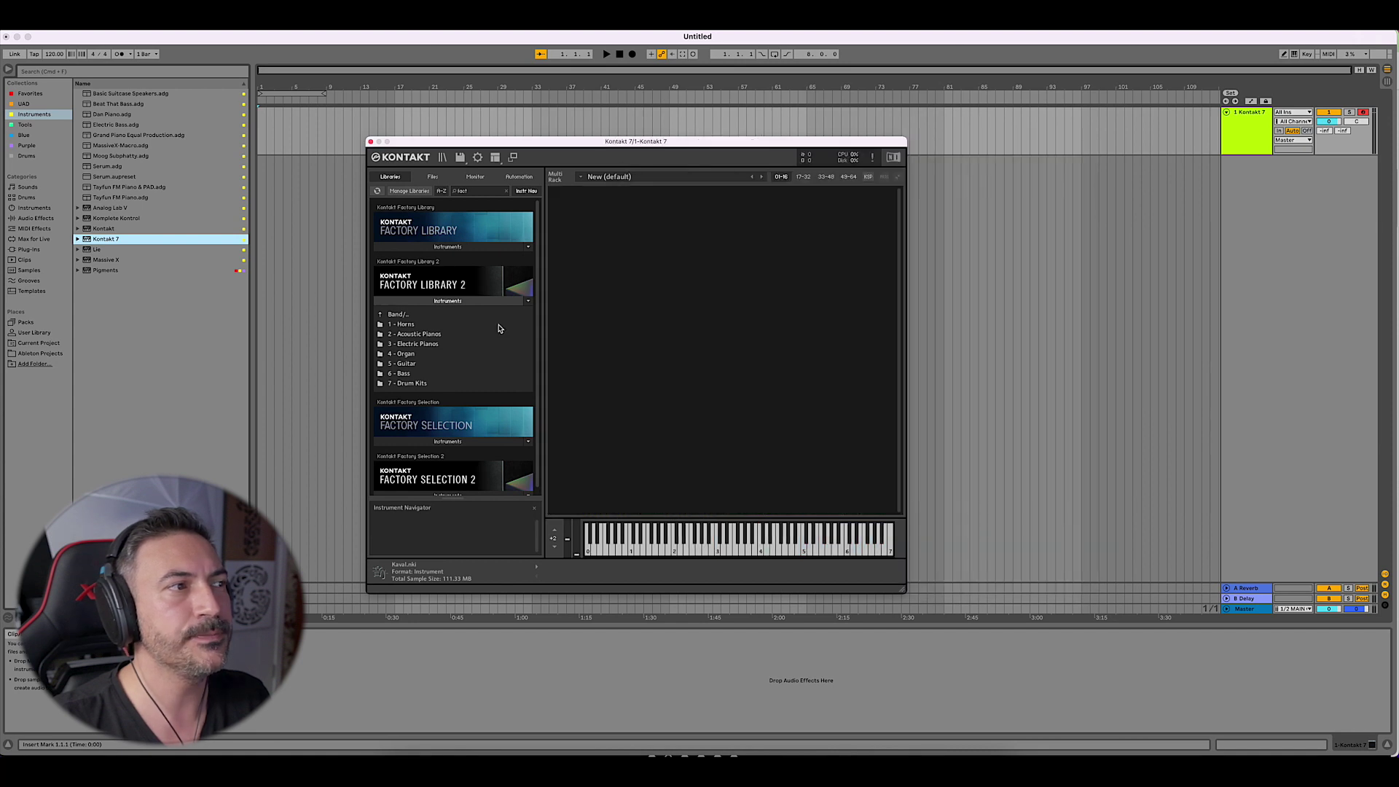
- Load the Jazz instrument from the Organ folder into the empty rack
click(436, 354)
scroll(441, 368, down, 1)
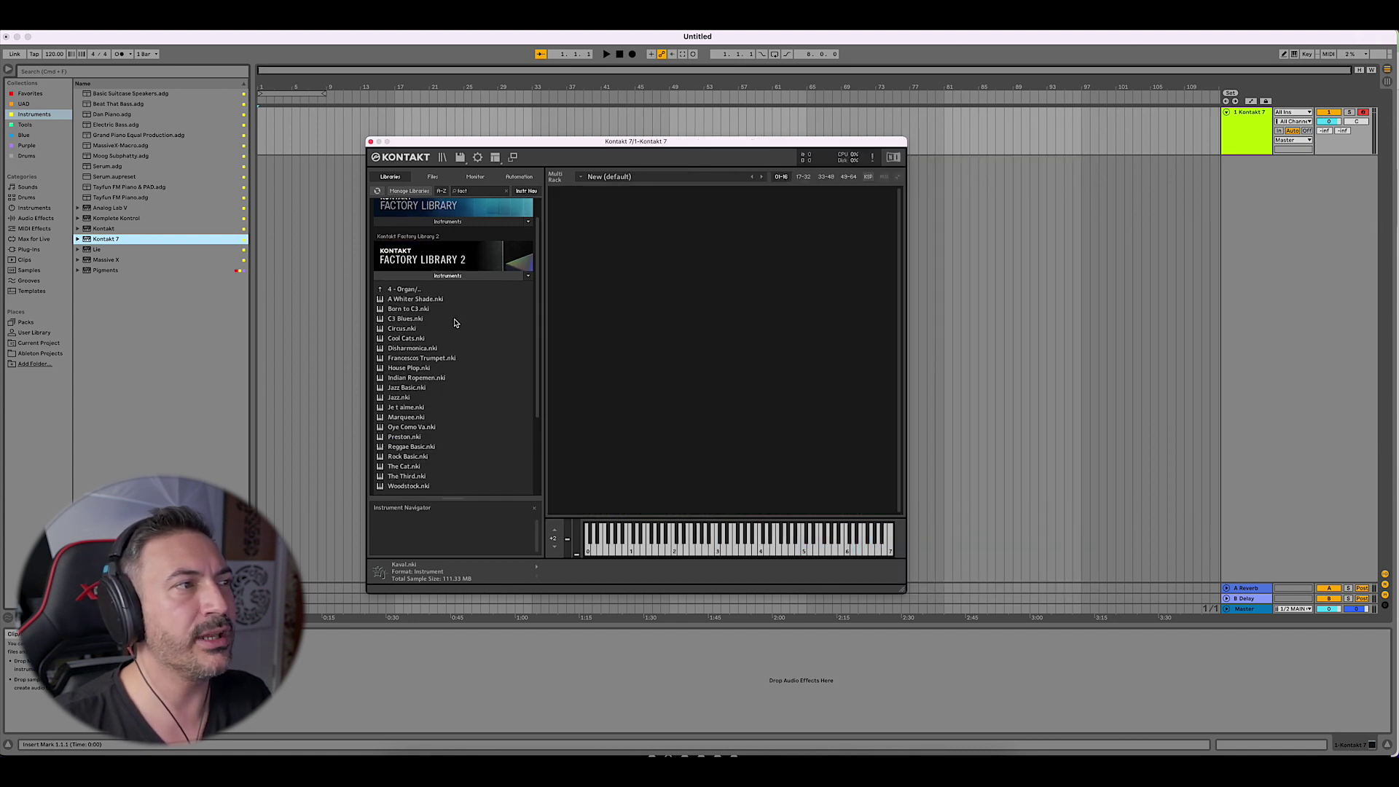
click(454, 322)
click(437, 397)
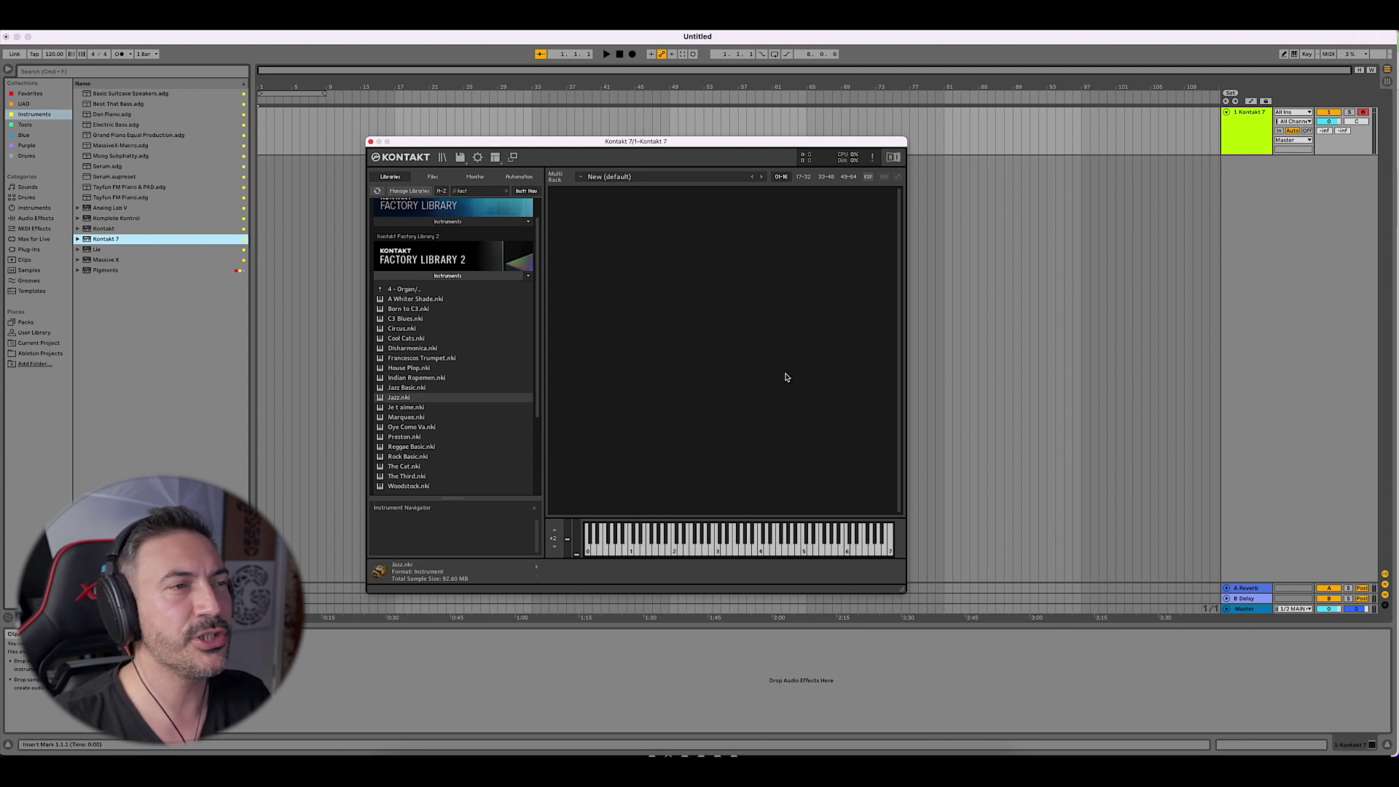
drag(879, 435, 909, 466)
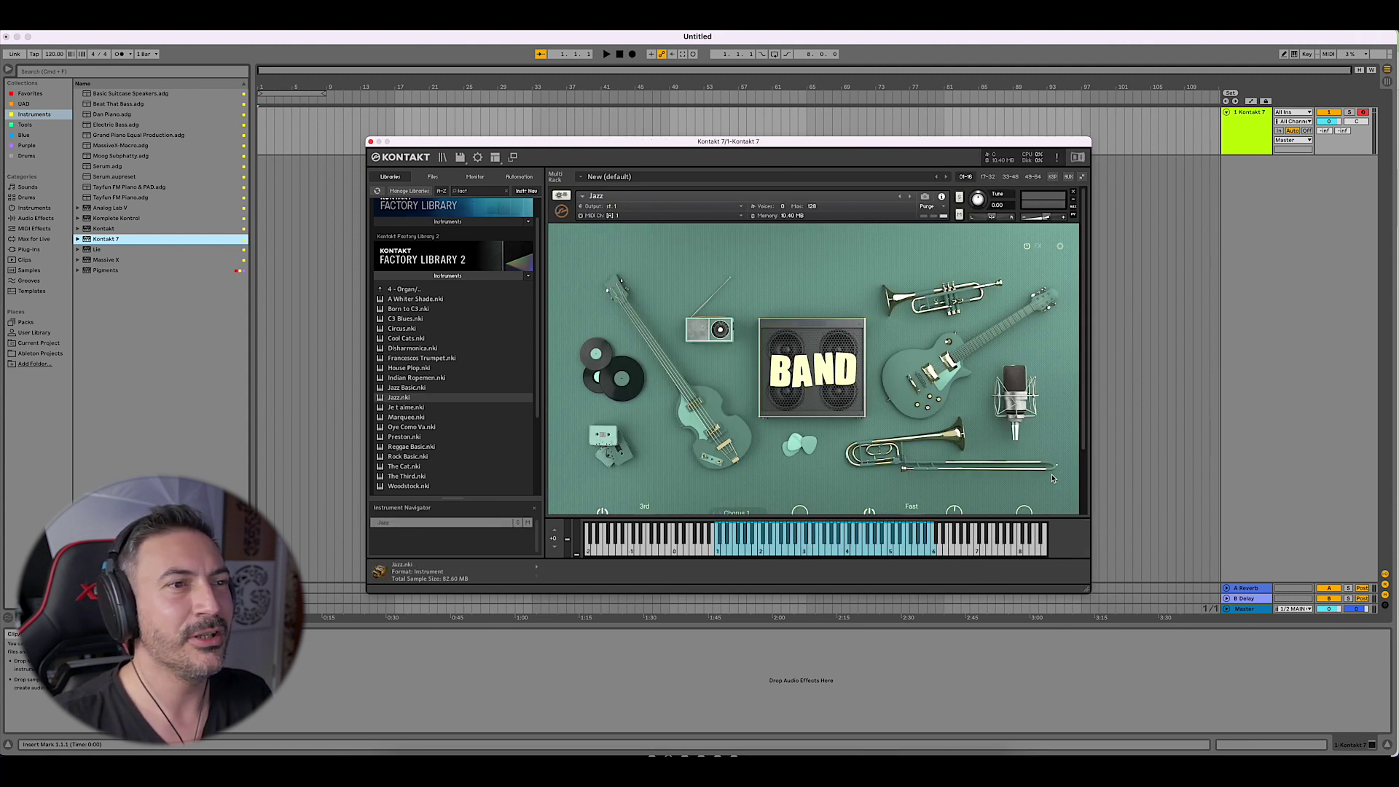
- Hide the on-screen keyboard and set the Jazz organ's rotator speed to Fast
scroll(1054, 479, down, 3)
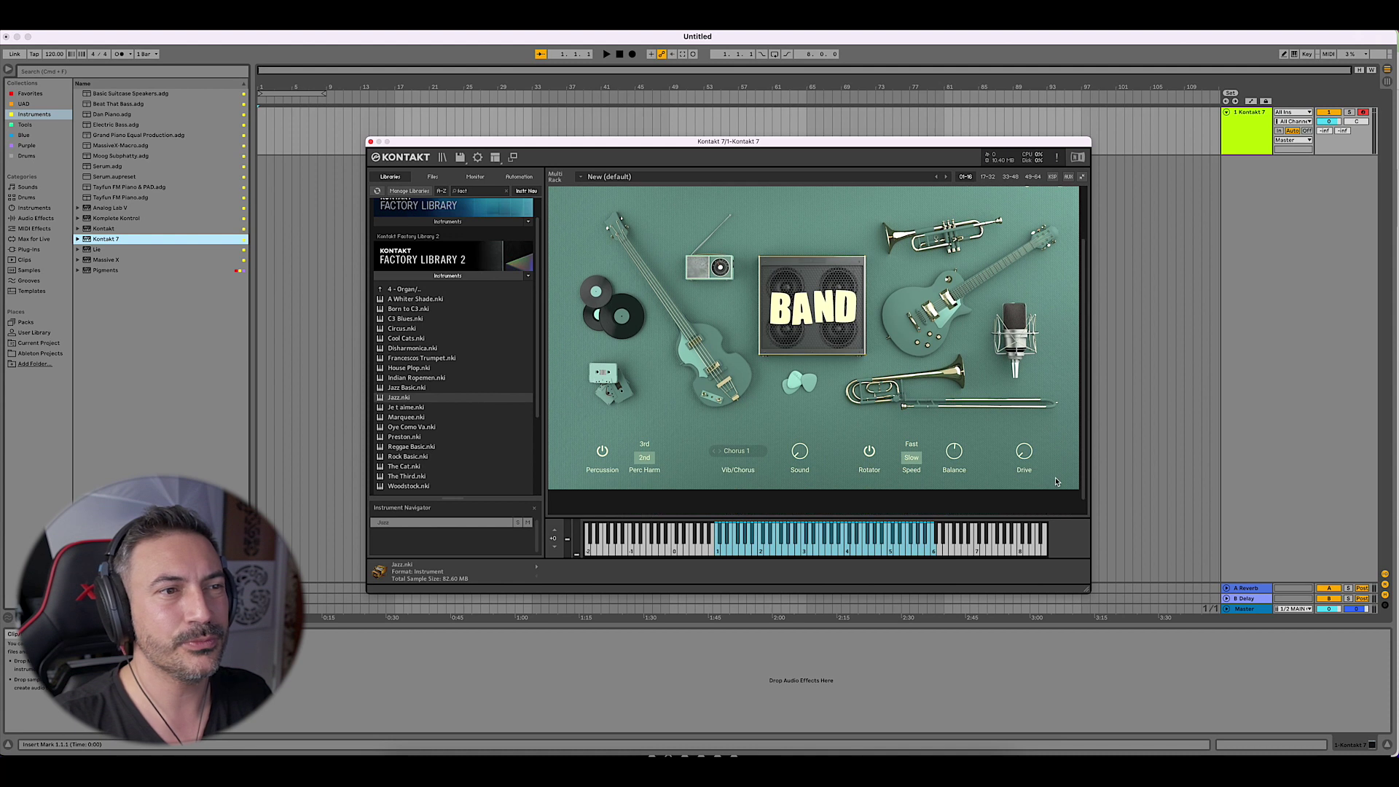
scroll(1056, 482, up, 2)
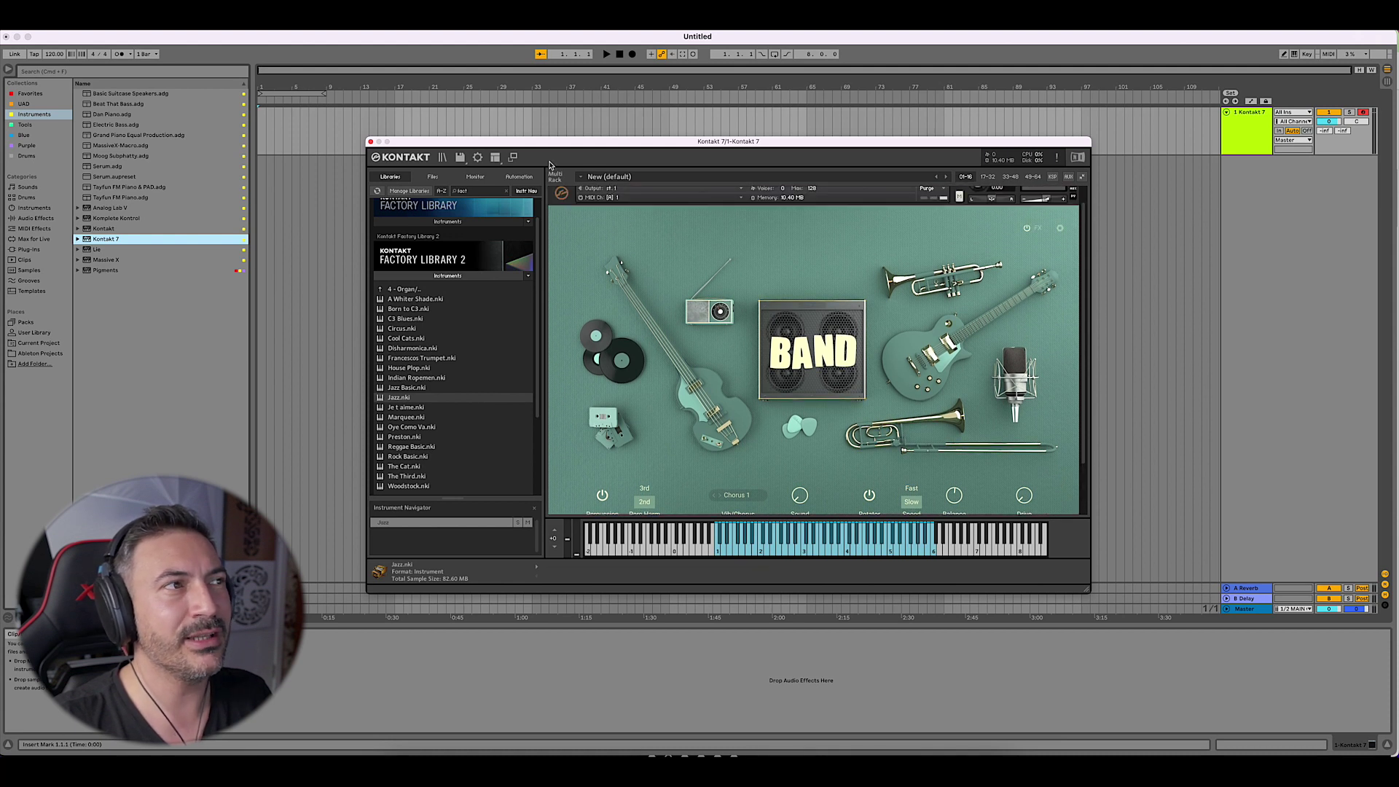
click(495, 157)
click(510, 225)
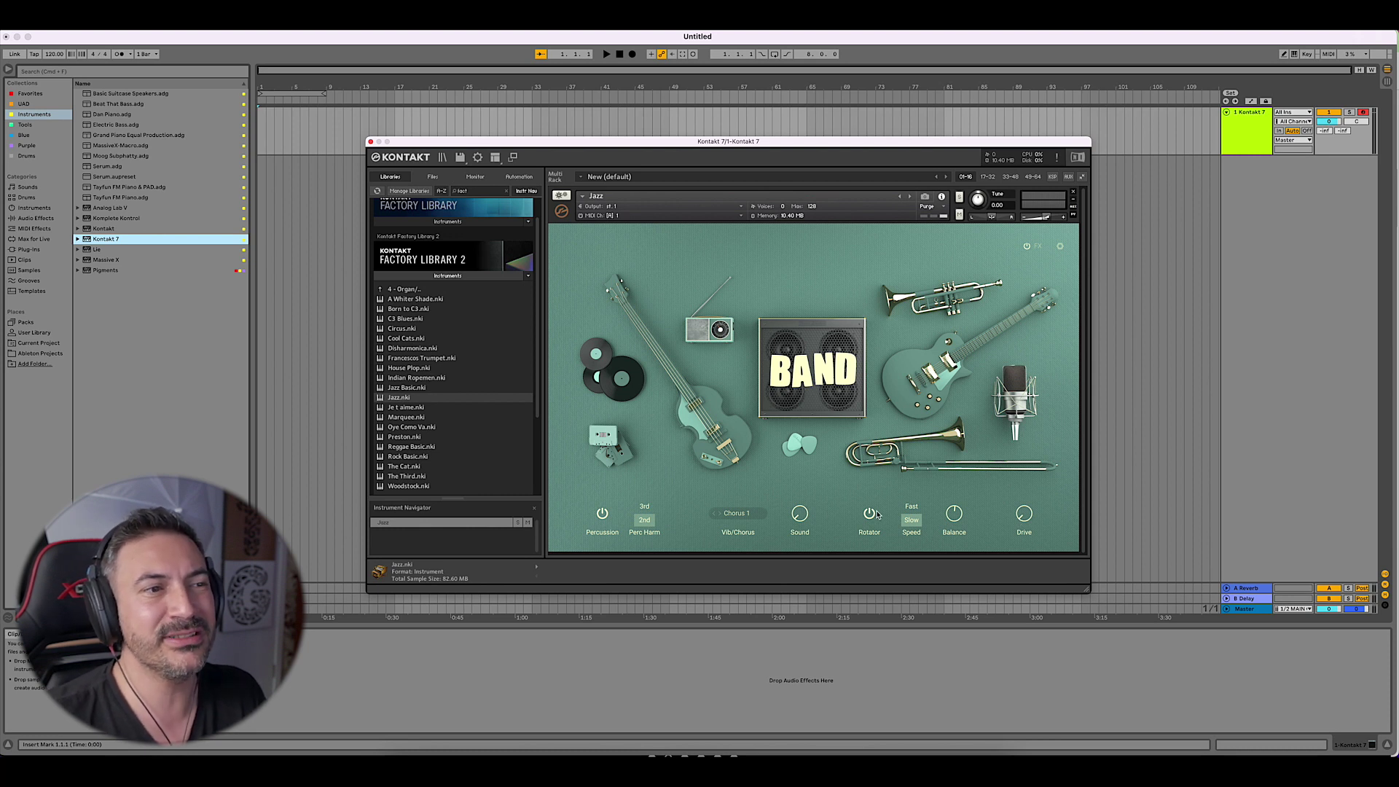
click(917, 513)
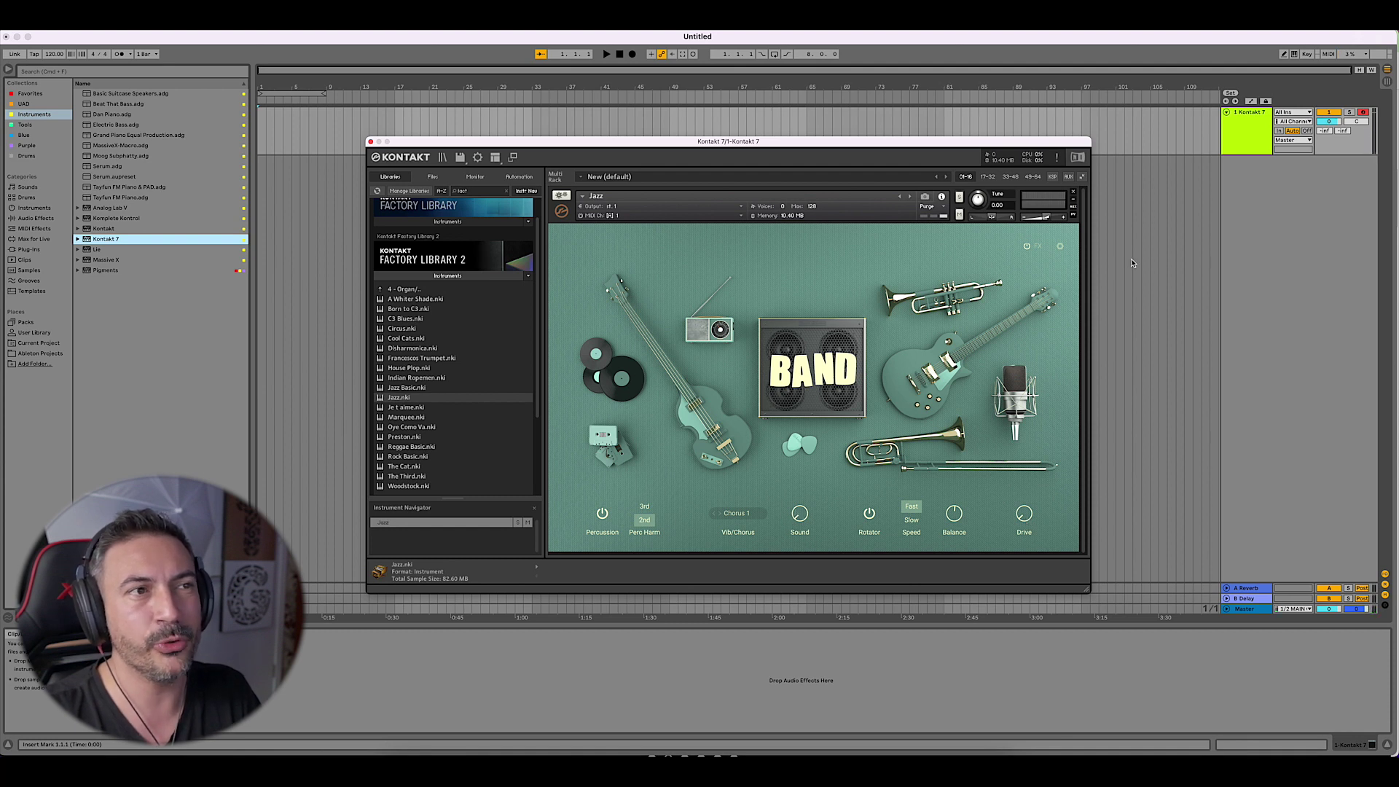
- View the Jazz organ's effects page and its settings page, and return to the main instrument view
click(1039, 248)
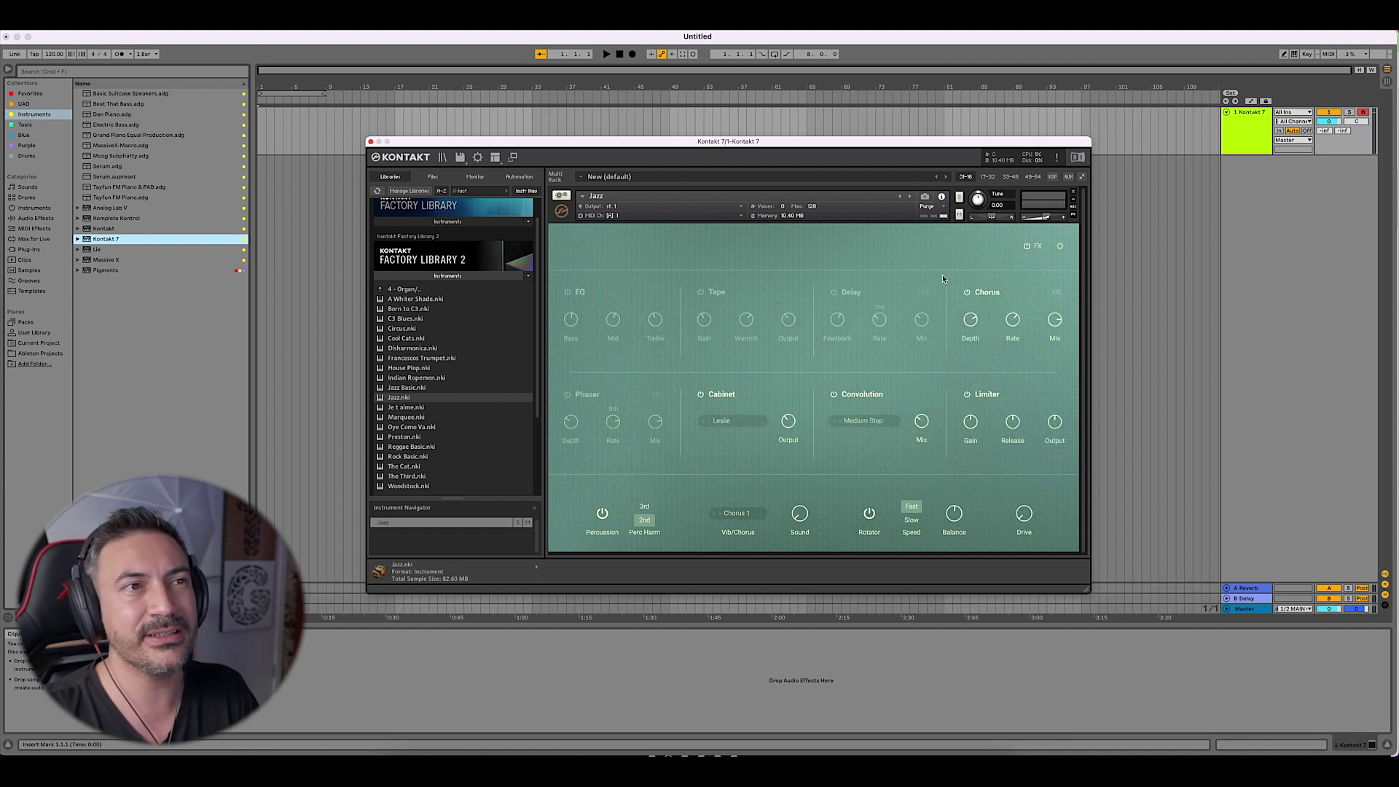
click(1061, 247)
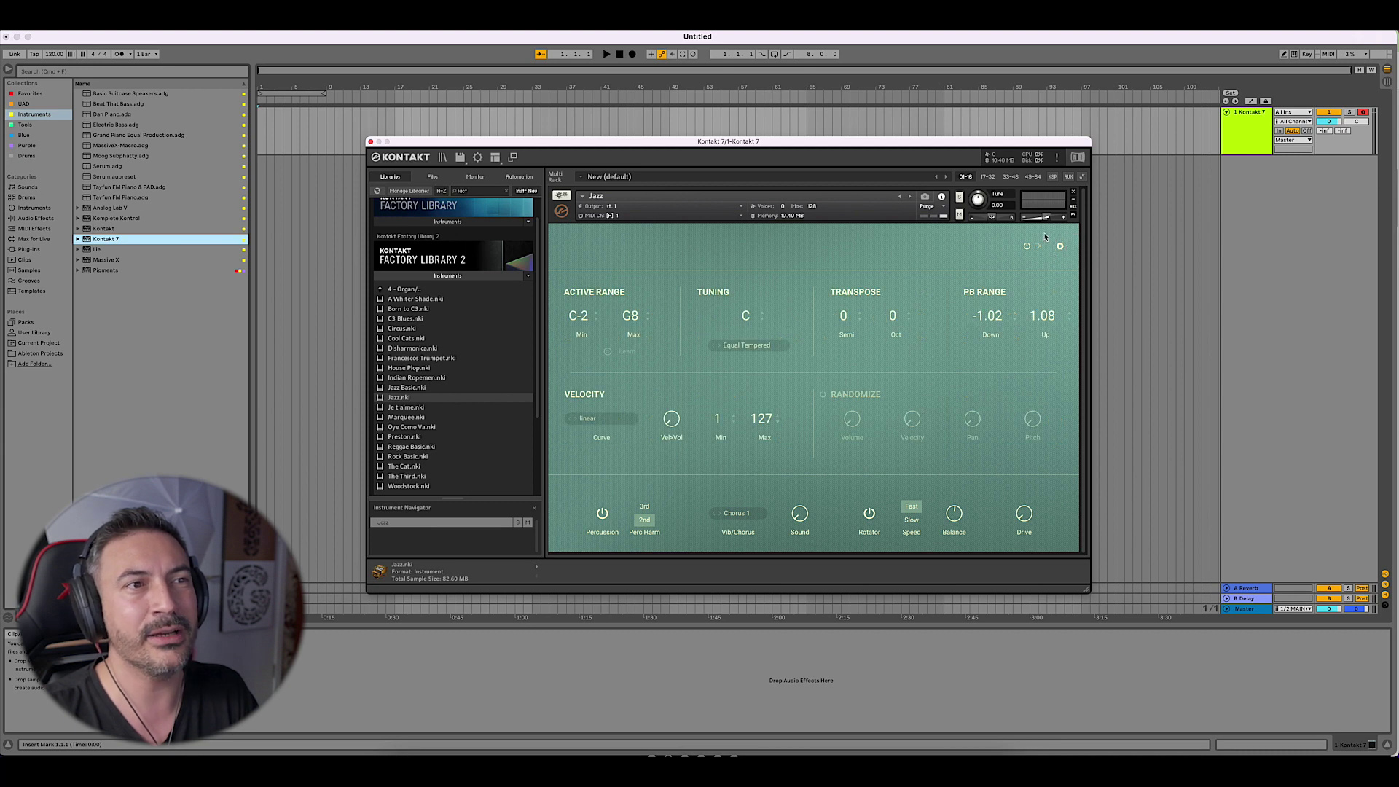
click(1060, 247)
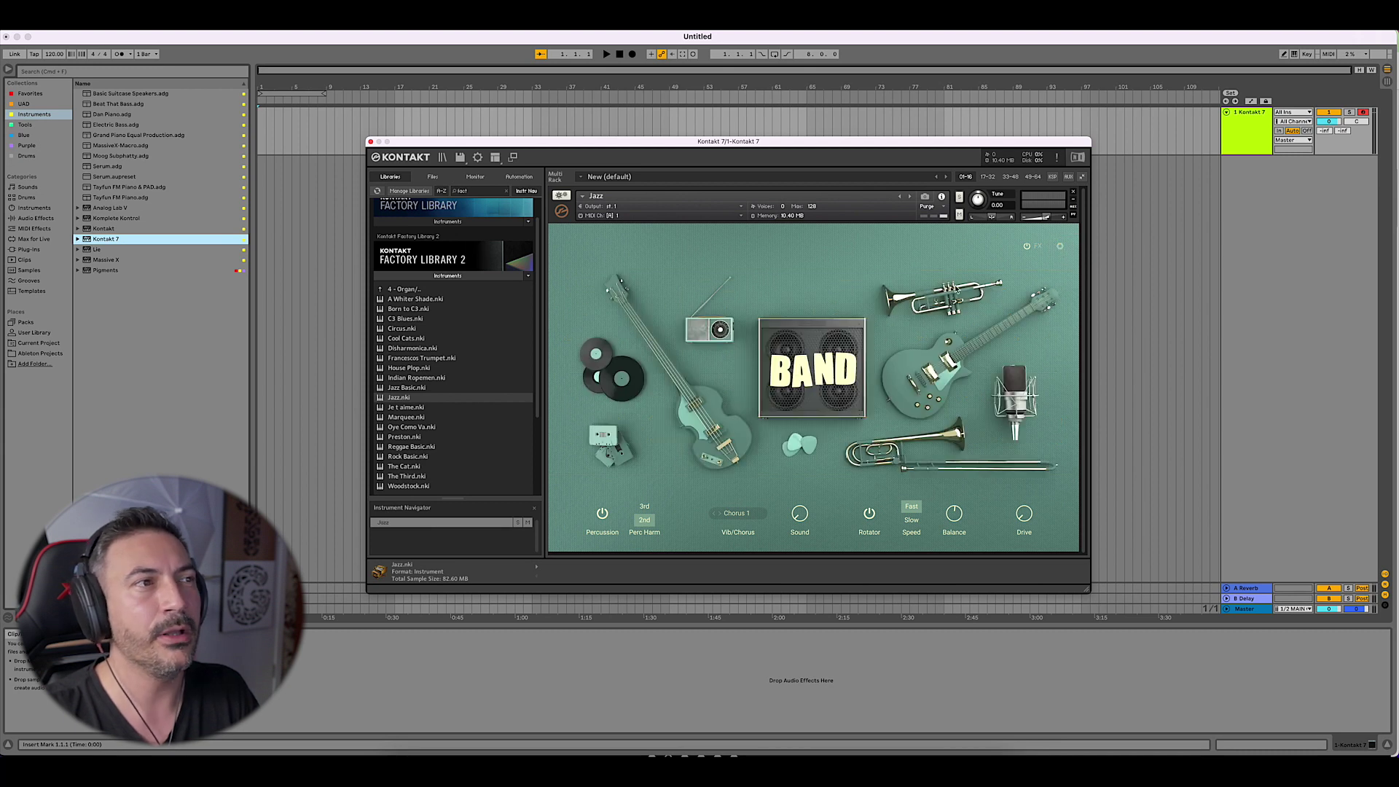
- Load Colour - Bap from the Colour folder under Beats in Kontakt Factory Library 2, and view its lower controls
click(431, 294)
click(423, 309)
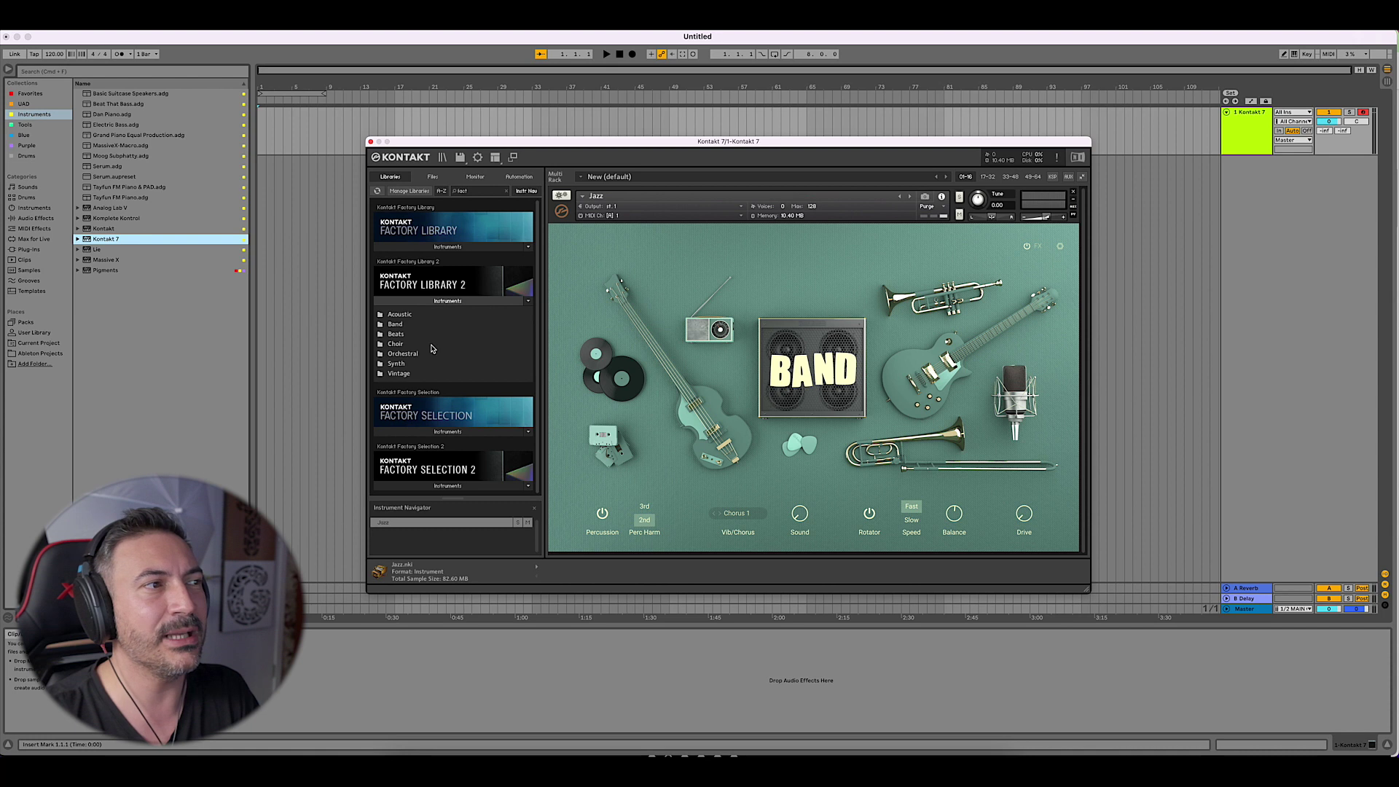
double_click(425, 335)
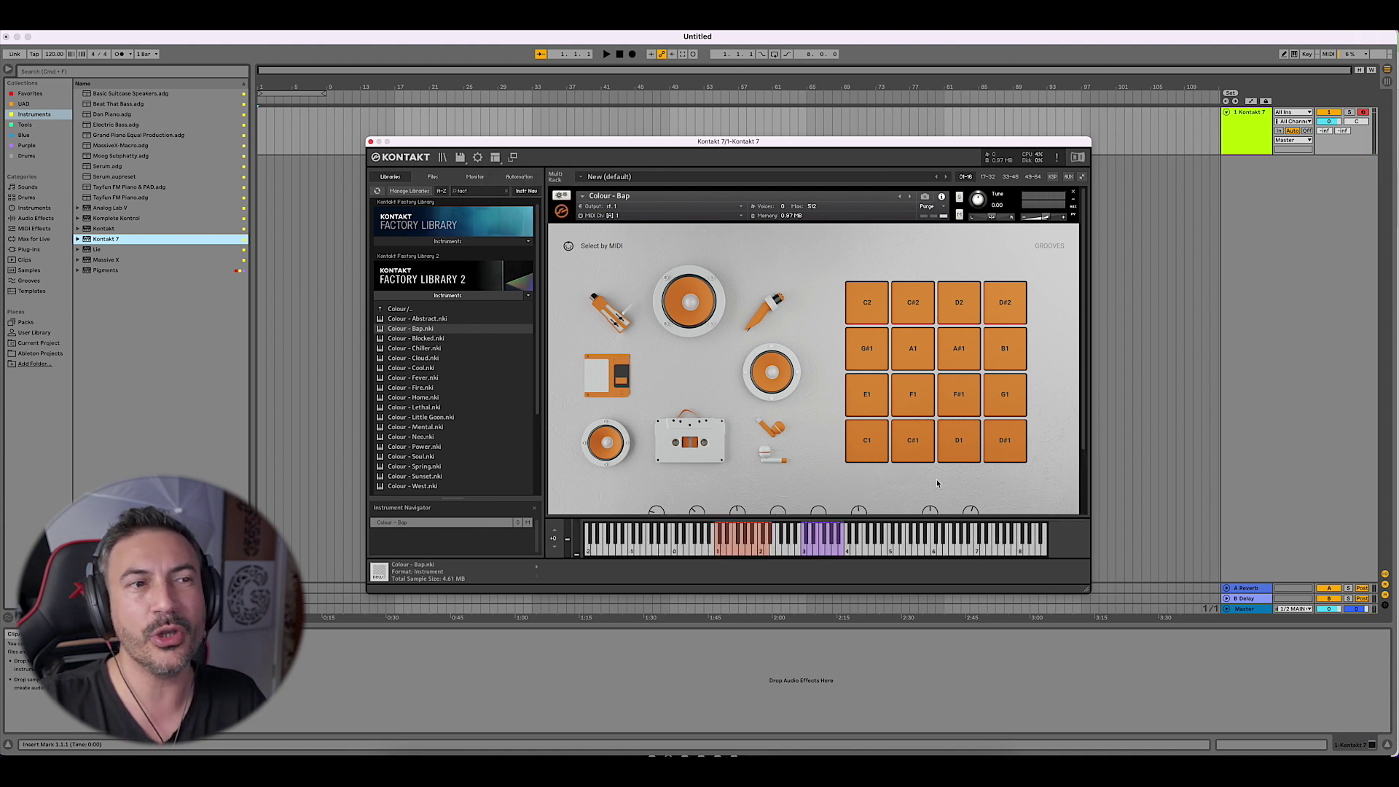
scroll(960, 475, down, 1)
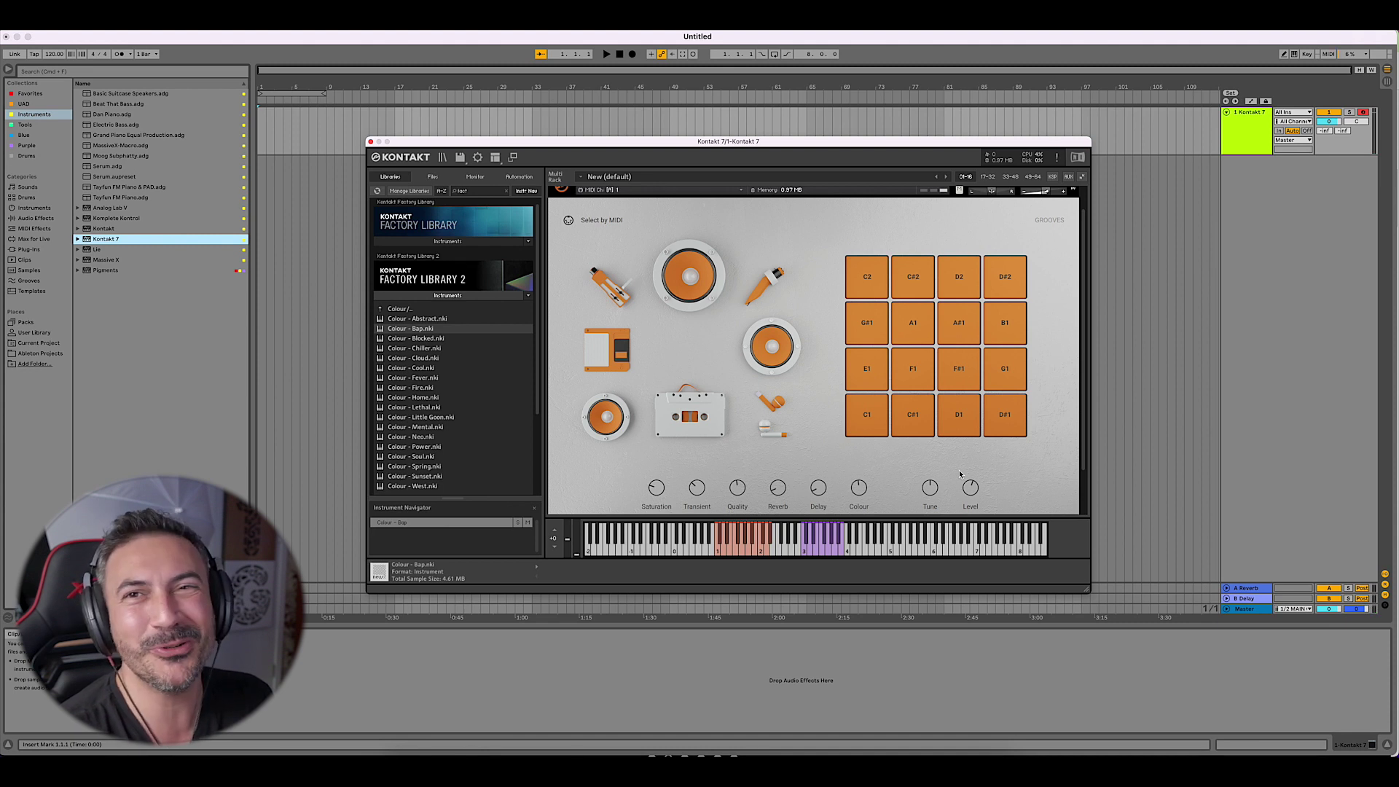
- Open the Colour - Bap grooves browser and select the Home Kit_10 groove from Home Kit in the Beats category
click(957, 423)
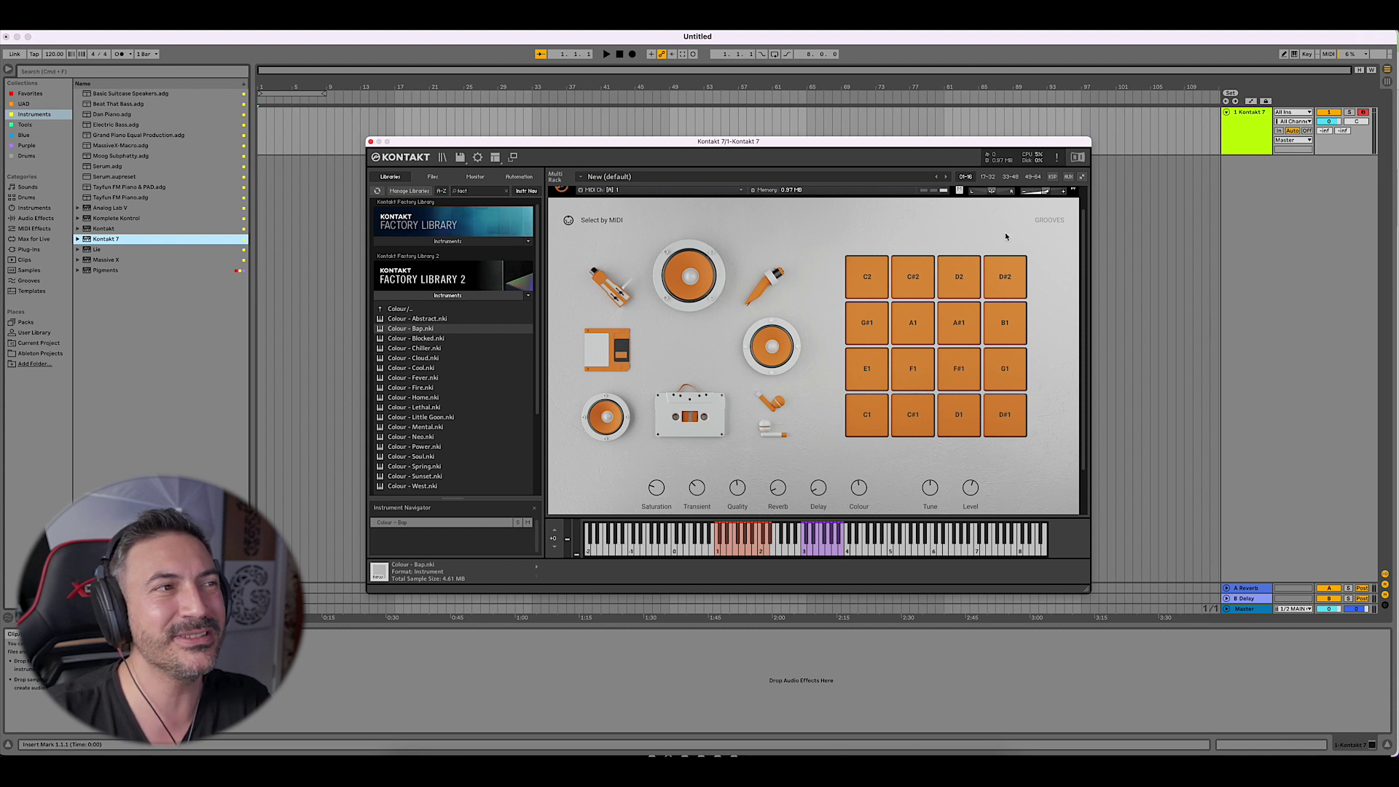
click(1054, 222)
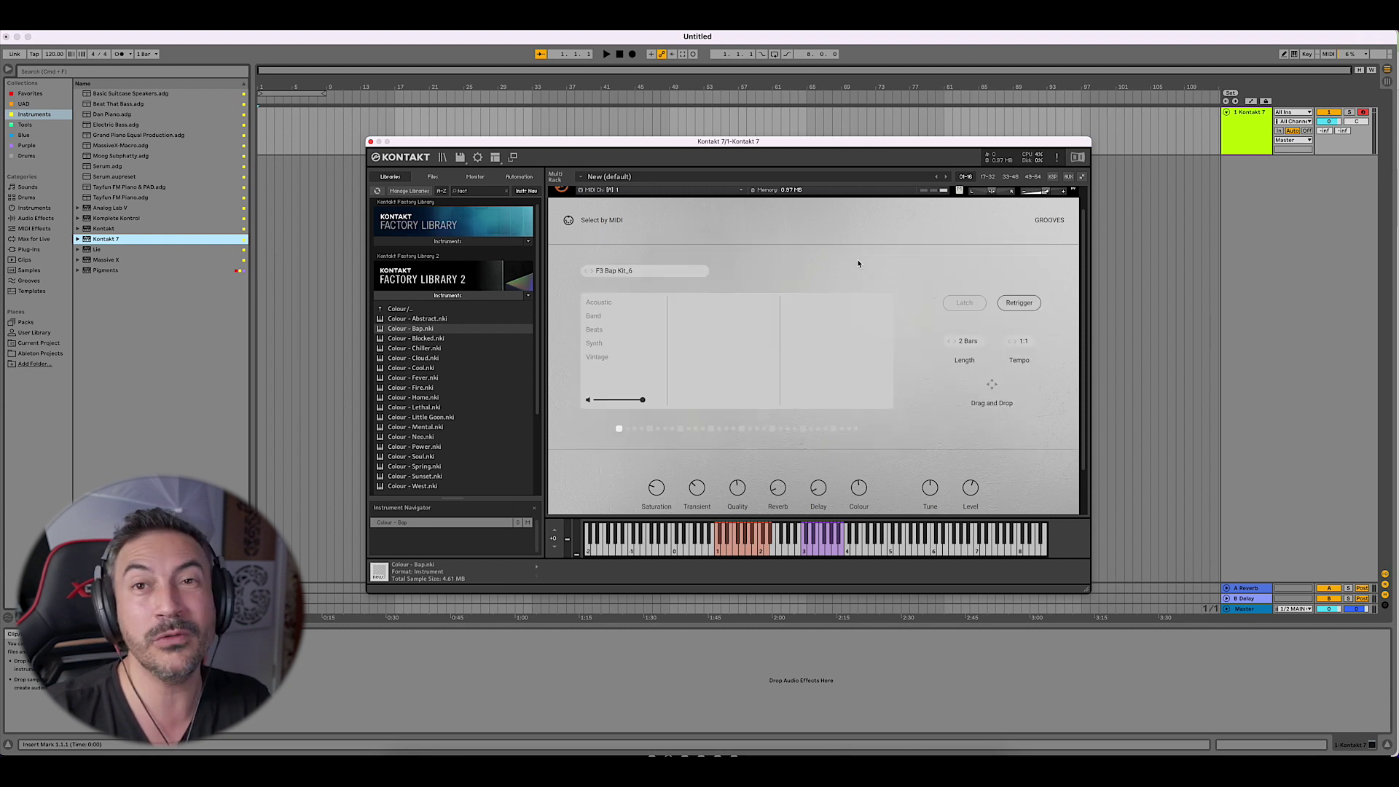
click(649, 331)
scroll(777, 312, down, 3)
click(733, 343)
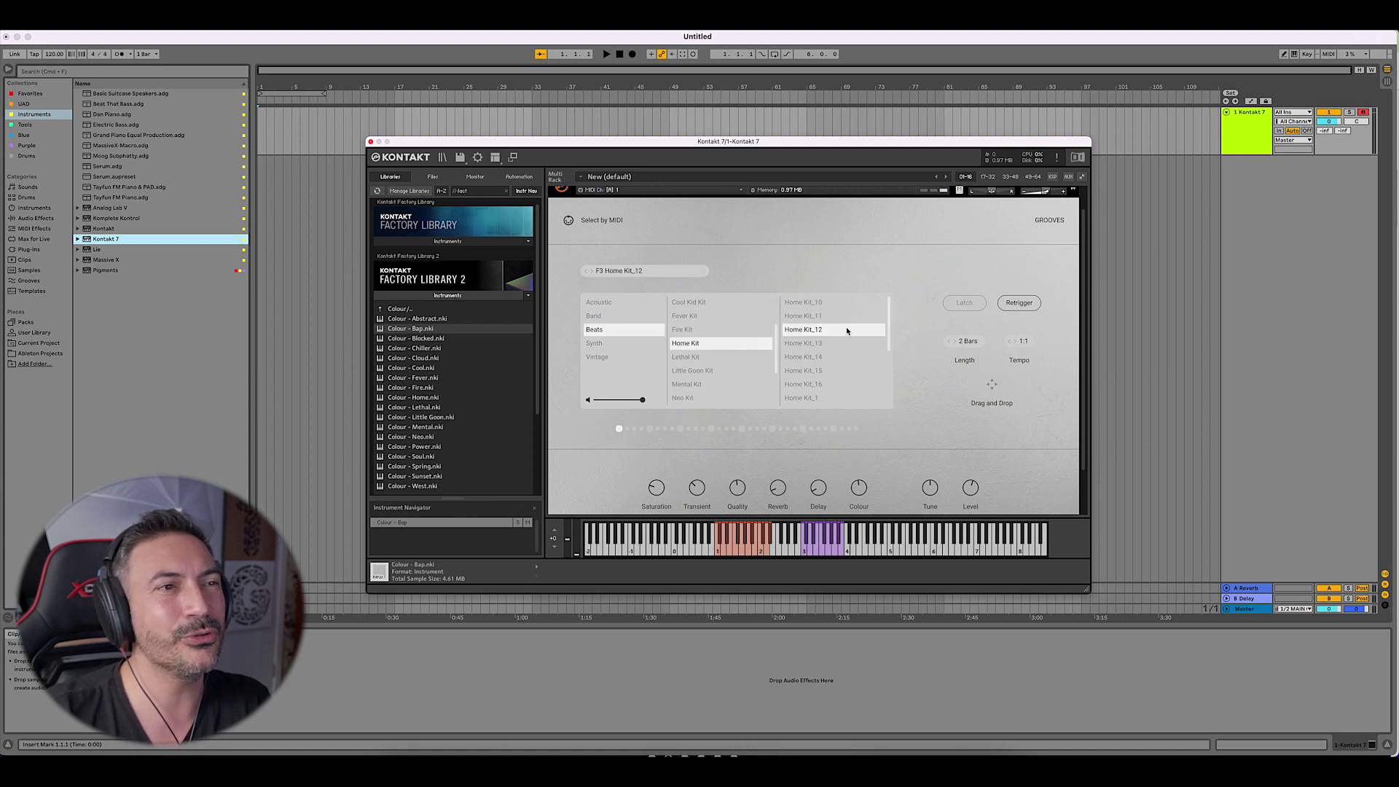
click(834, 304)
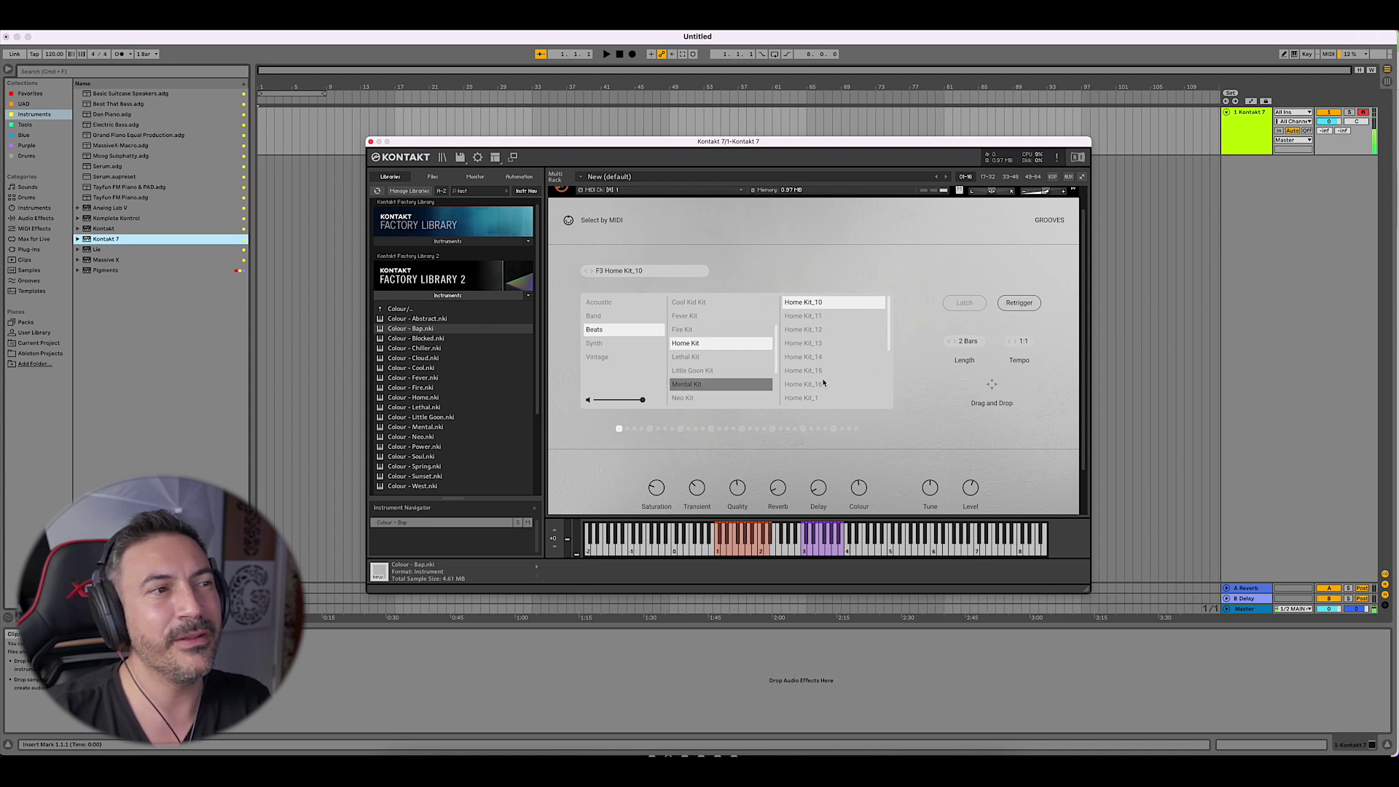
- Place the Home Kit_10 groove as a MIDI clip on the Kontakt 7 track at bar 18, declining the tempo and time signature import
drag(943, 147, 1121, 315)
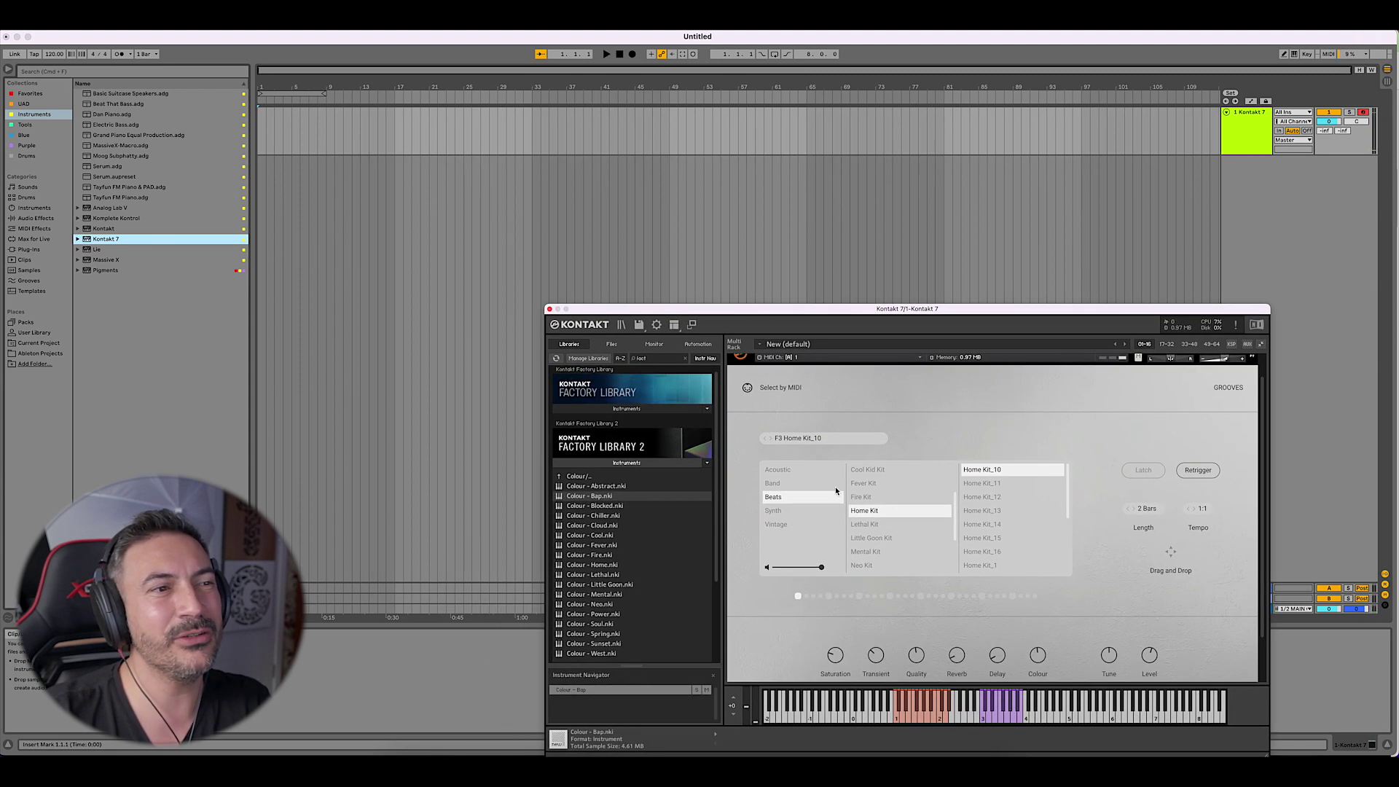
mouse_move(1171, 554)
mouse_down()
mouse_move(1039, 504)
mouse_move(641, 291)
mouse_move(399, 150)
mouse_move(405, 136)
mouse_up()
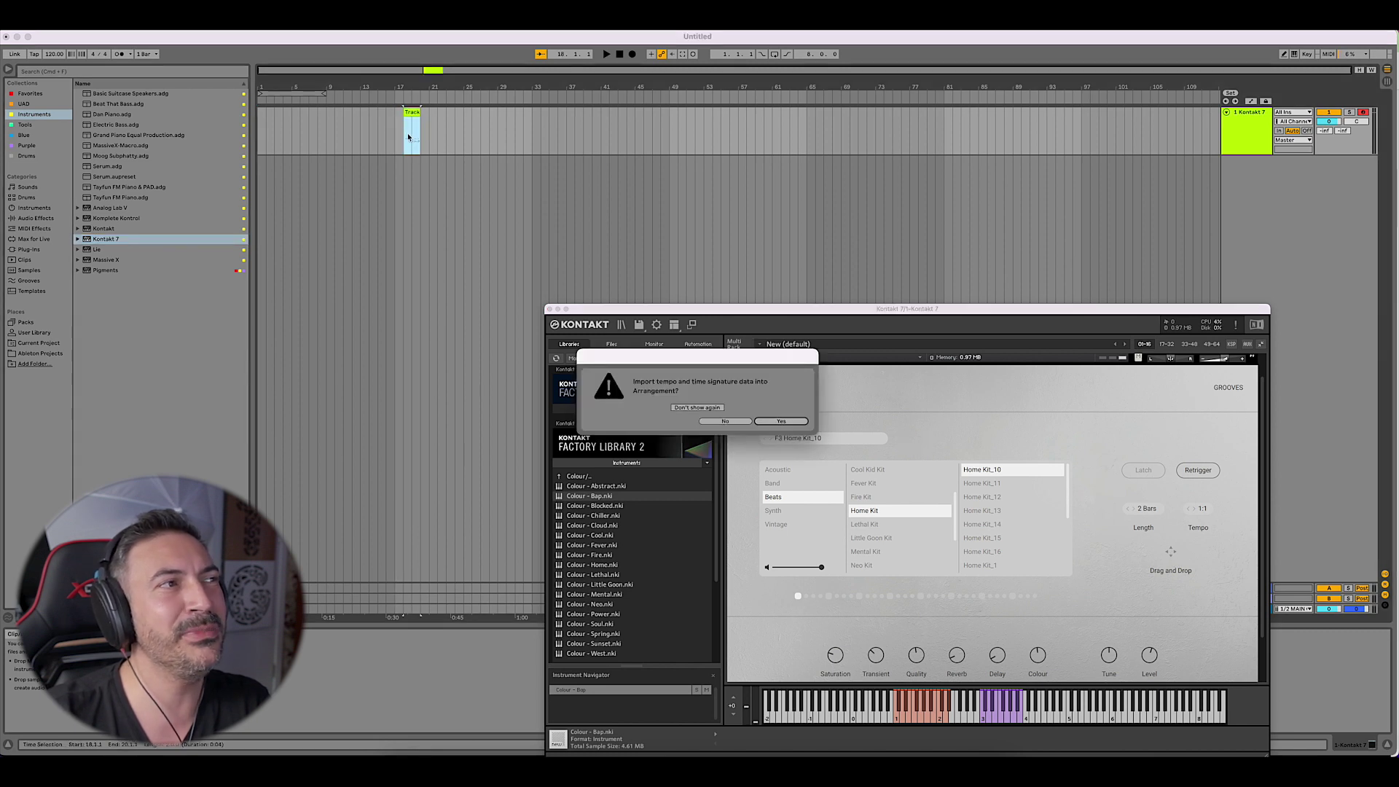
click(735, 421)
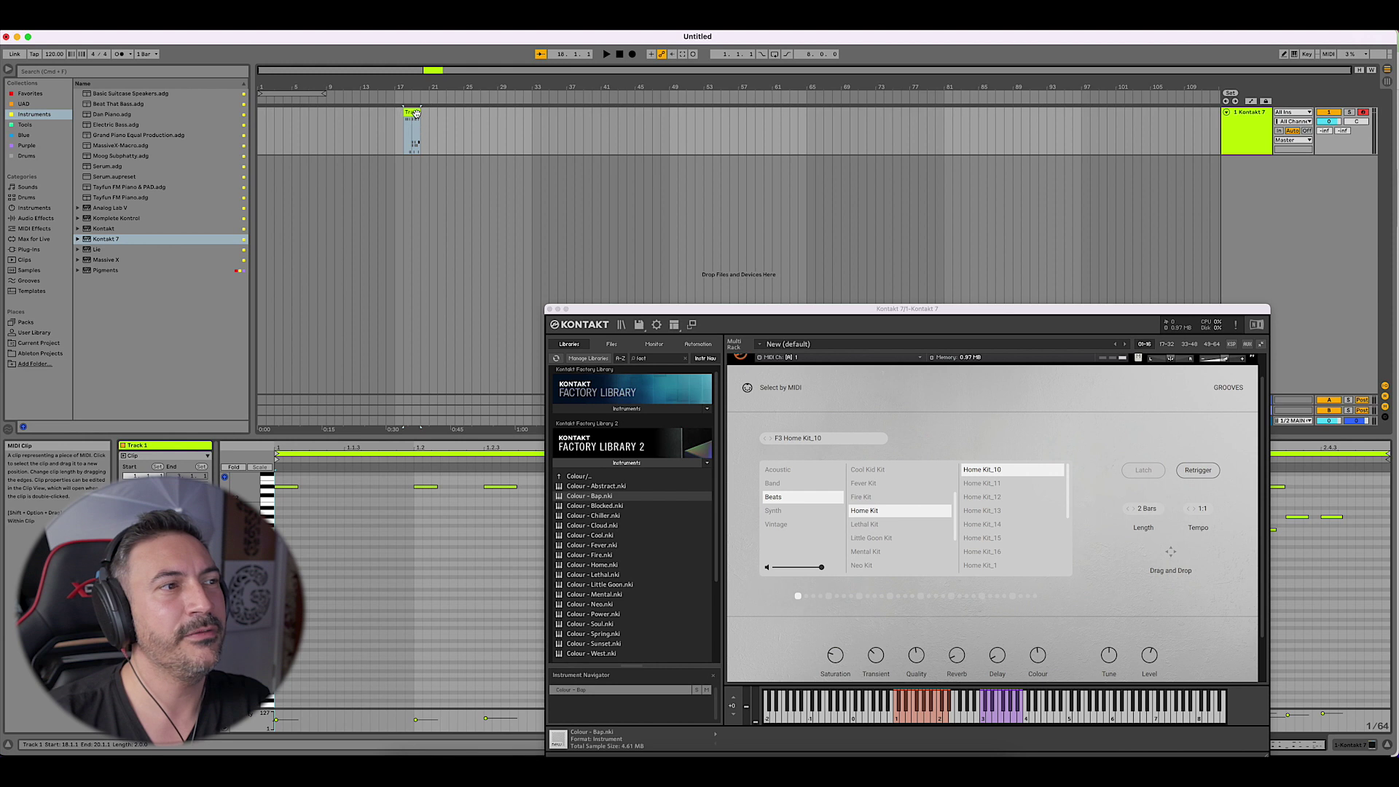
- Delete the groove clip from the Kontakt 7 track and reposition the instrument window over the arrangement
drag(699, 312, 571, 291)
click(410, 113)
key(Delete)
drag(728, 288, 695, 182)
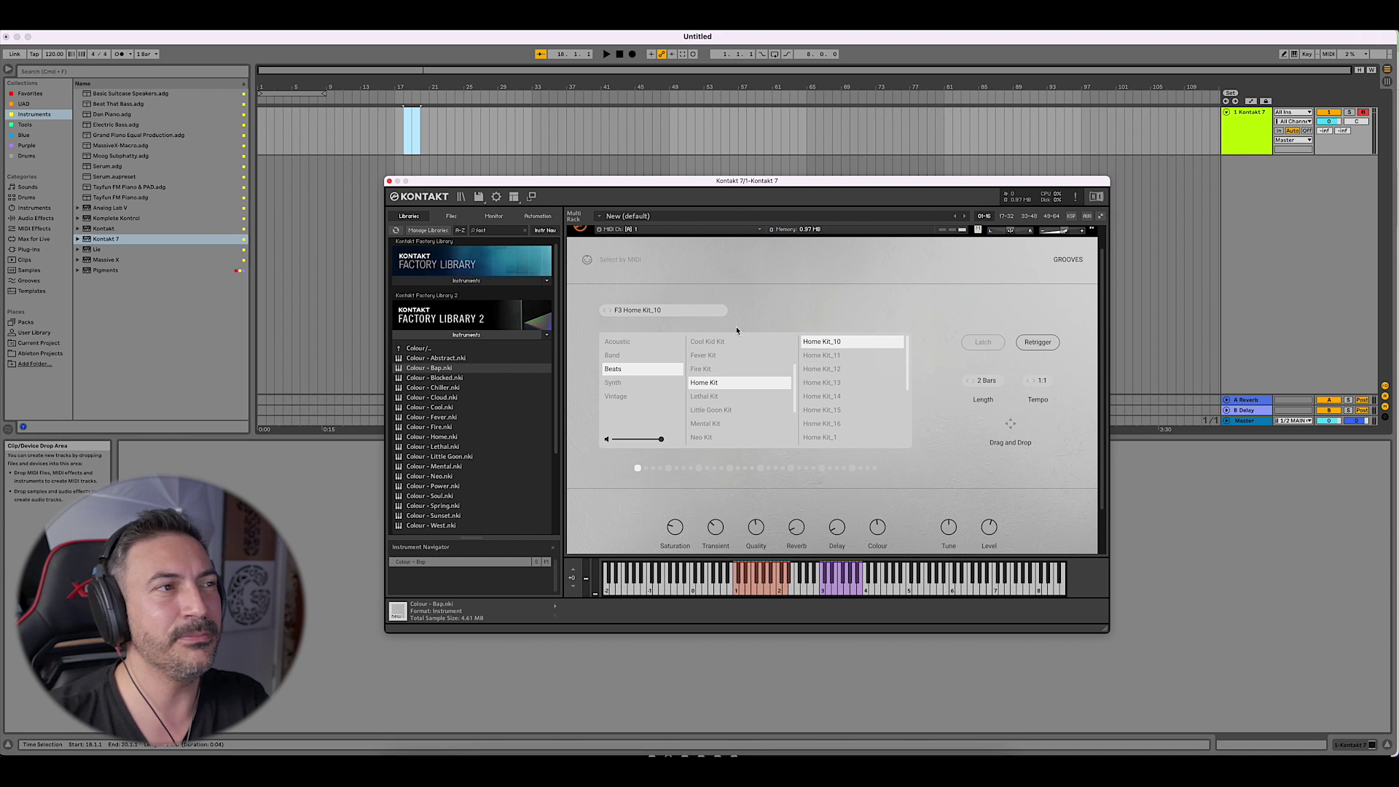
- Browse the Darabuka grooves in the Acoustic category and return to the kit's main pad view
click(641, 341)
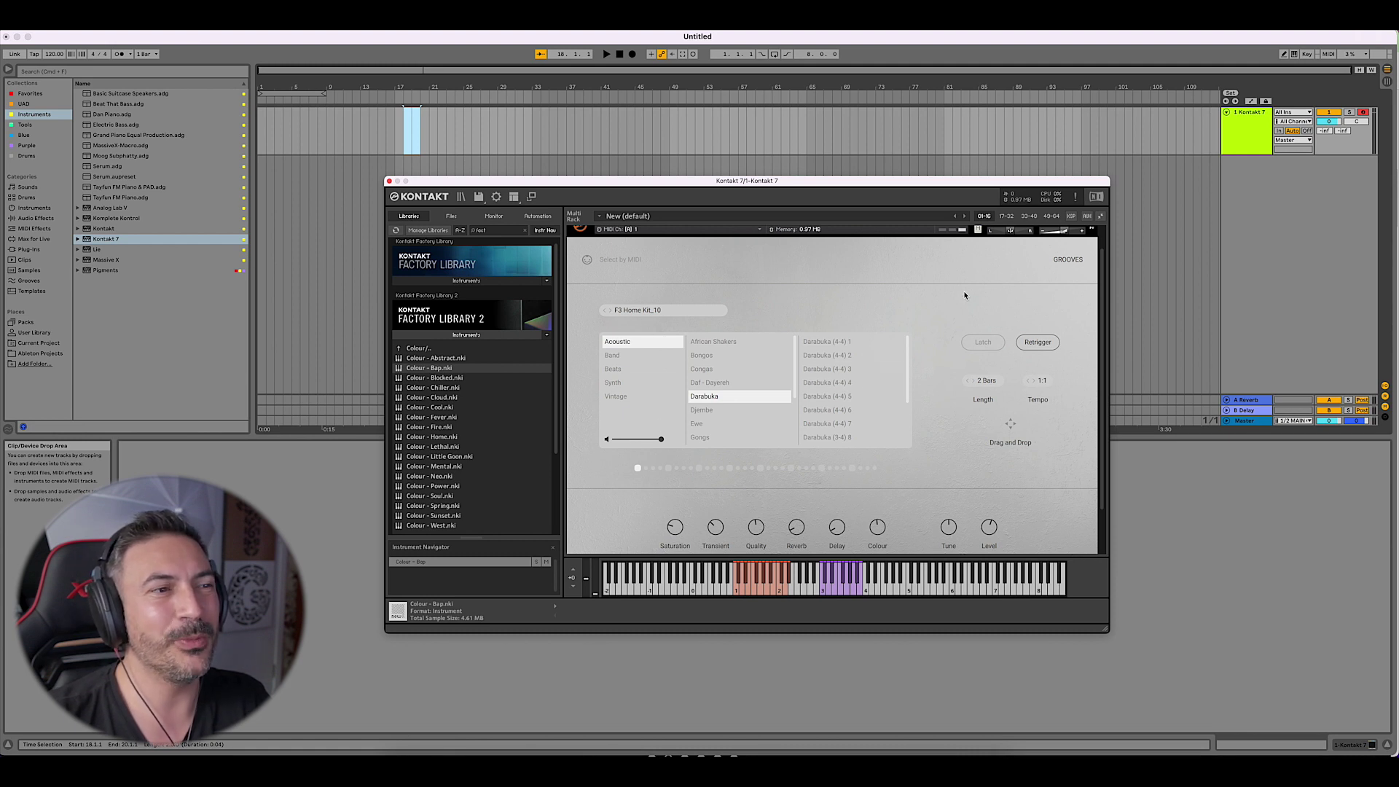
click(1069, 259)
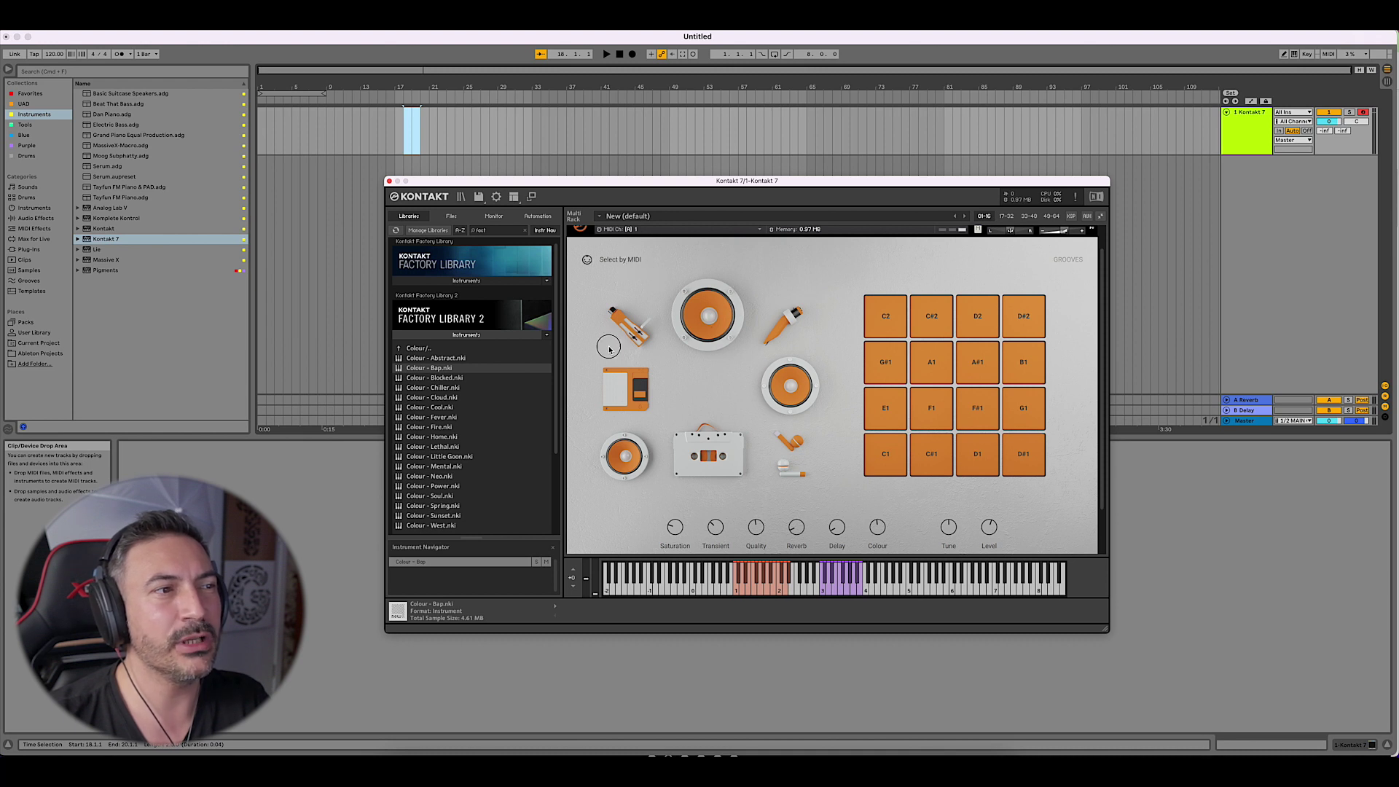
scroll(1042, 429, down, 3)
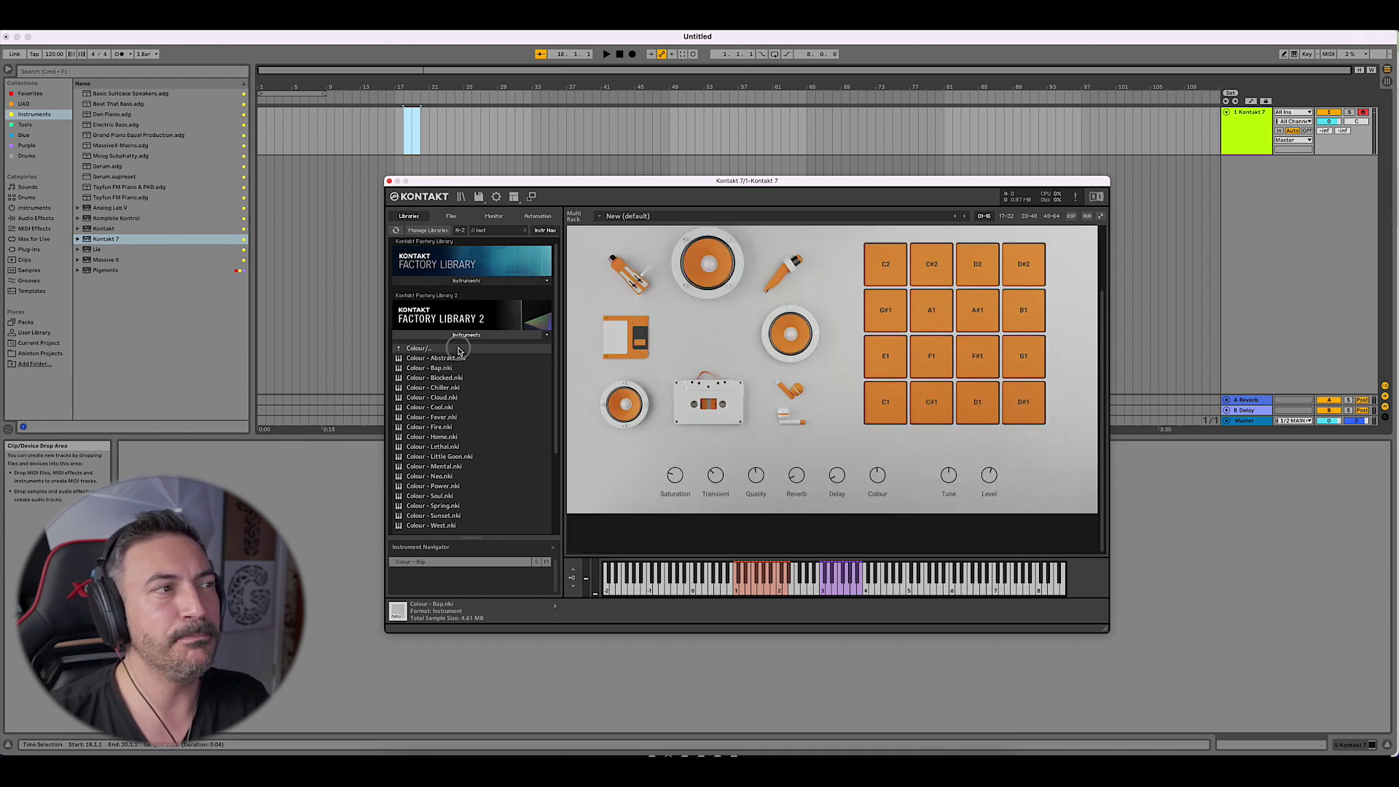
- Remove Colour - Bap from the rack and load Flair - Chiller from the Flair folder under Beats
scroll(1032, 234, up, 3)
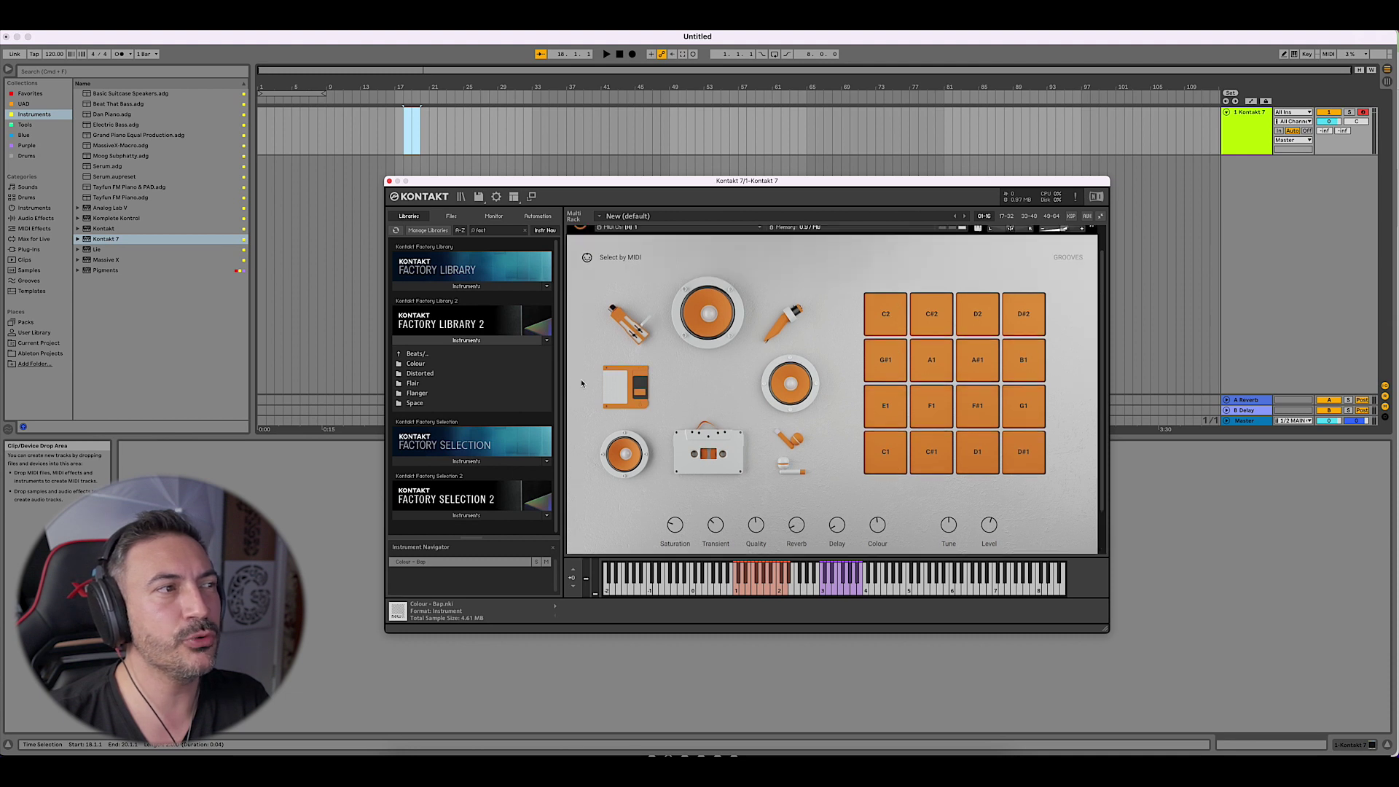
double_click(412, 383)
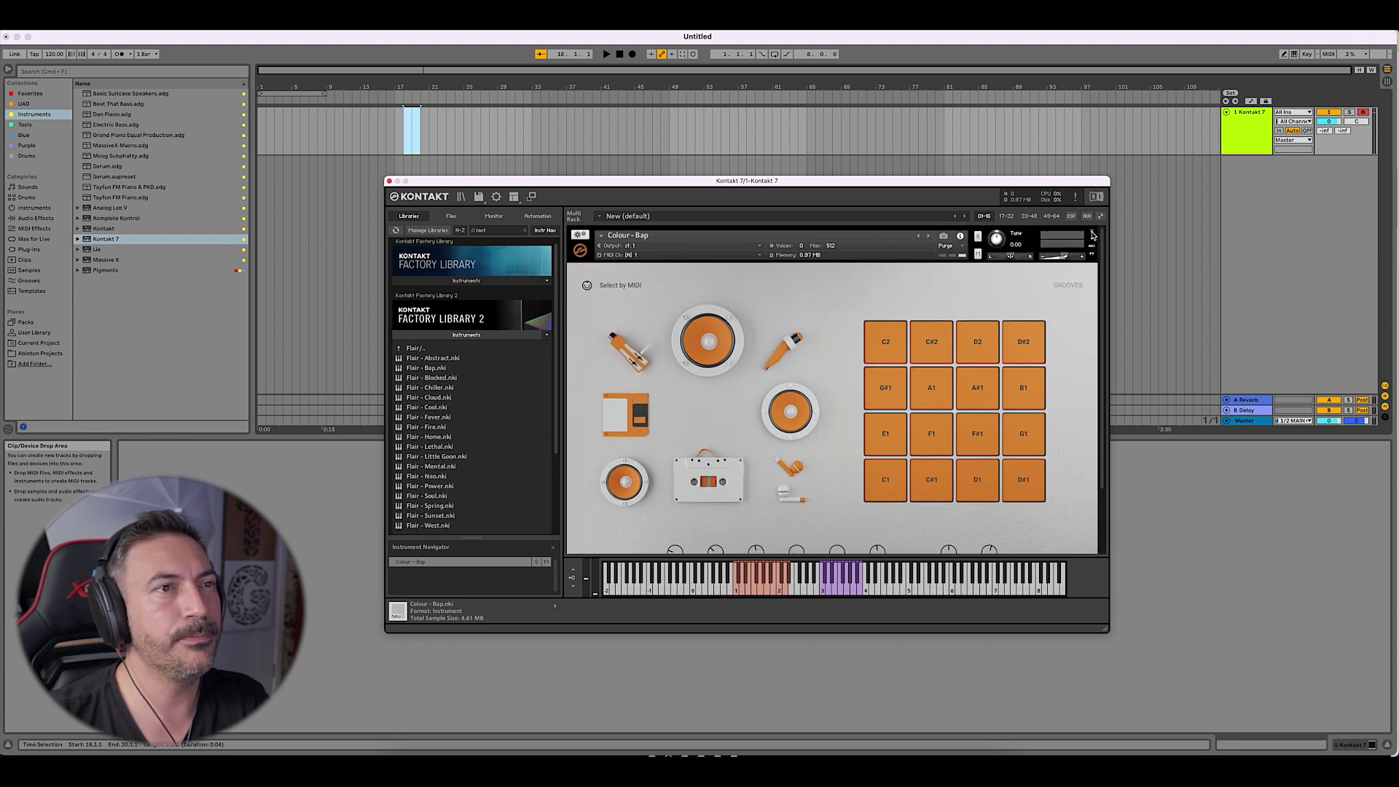
drag(430, 358, 590, 360)
click(723, 297)
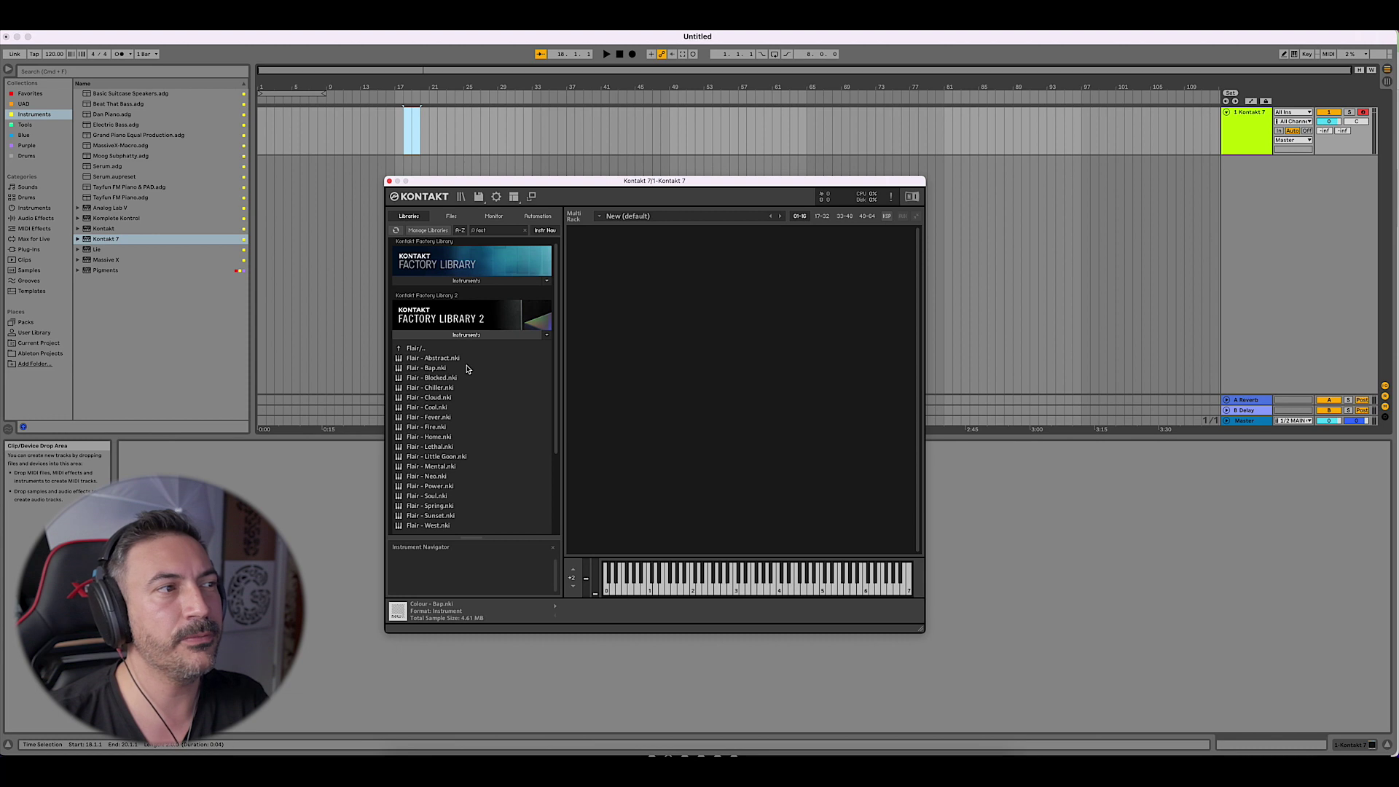
double_click(433, 387)
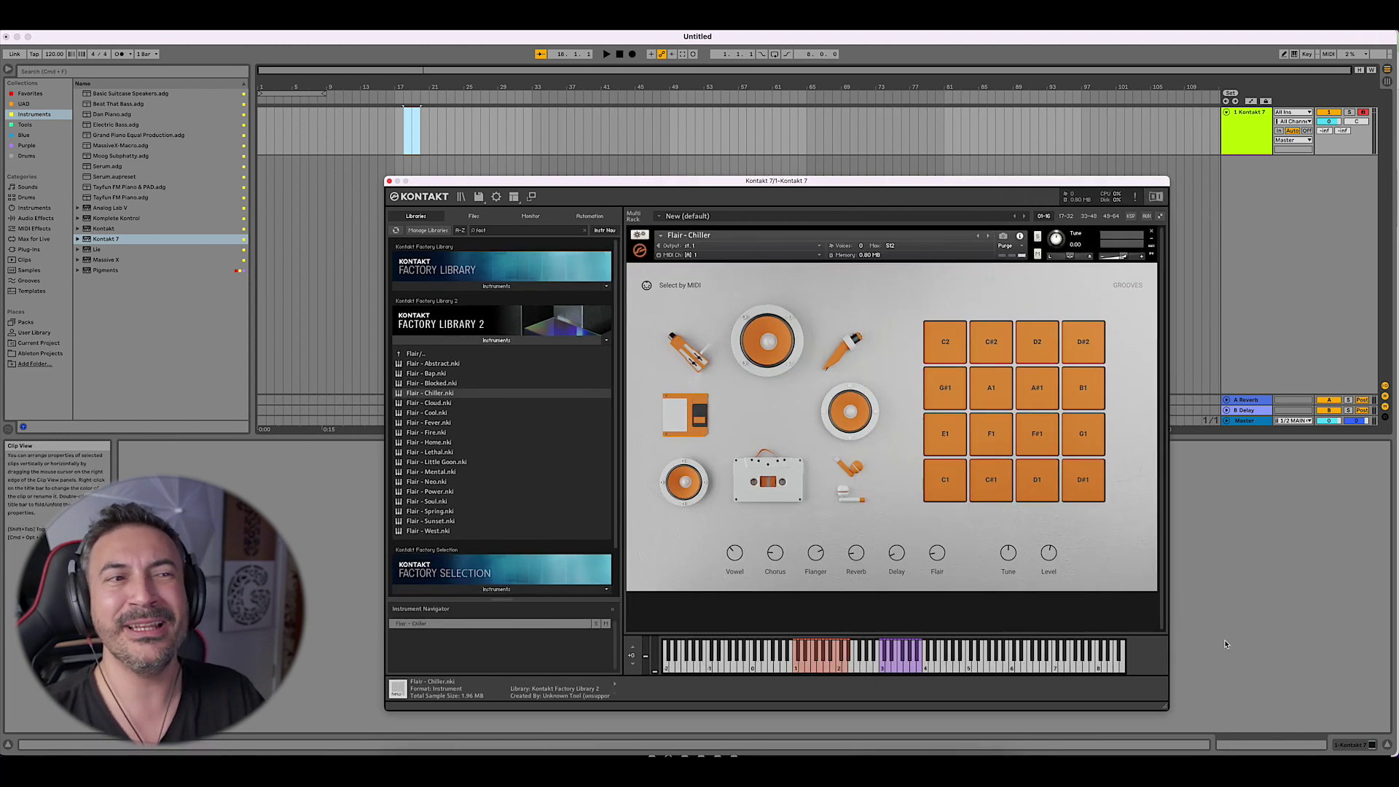
- Widen the instrument window and reposition it over the arrangement
drag(1168, 708, 1232, 721)
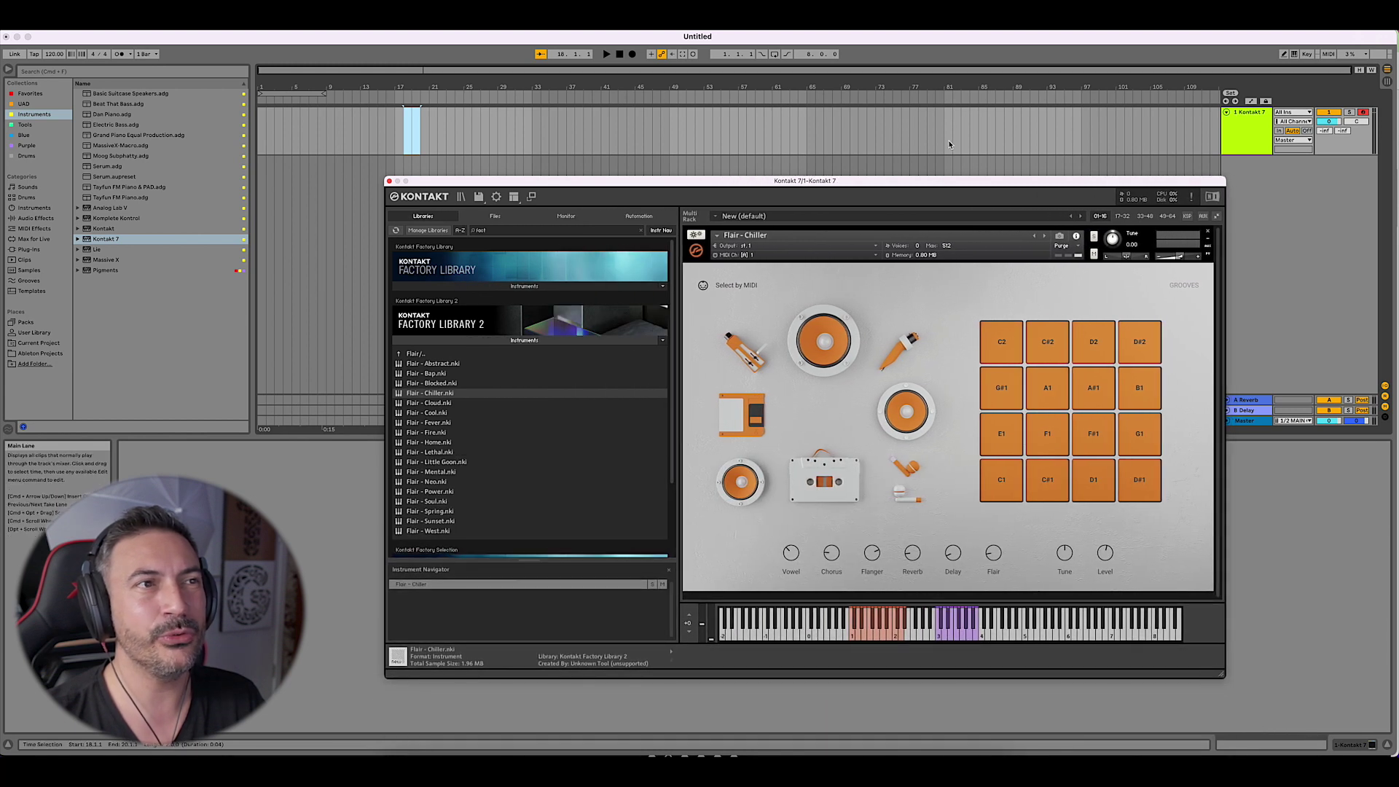
drag(958, 182, 906, 174)
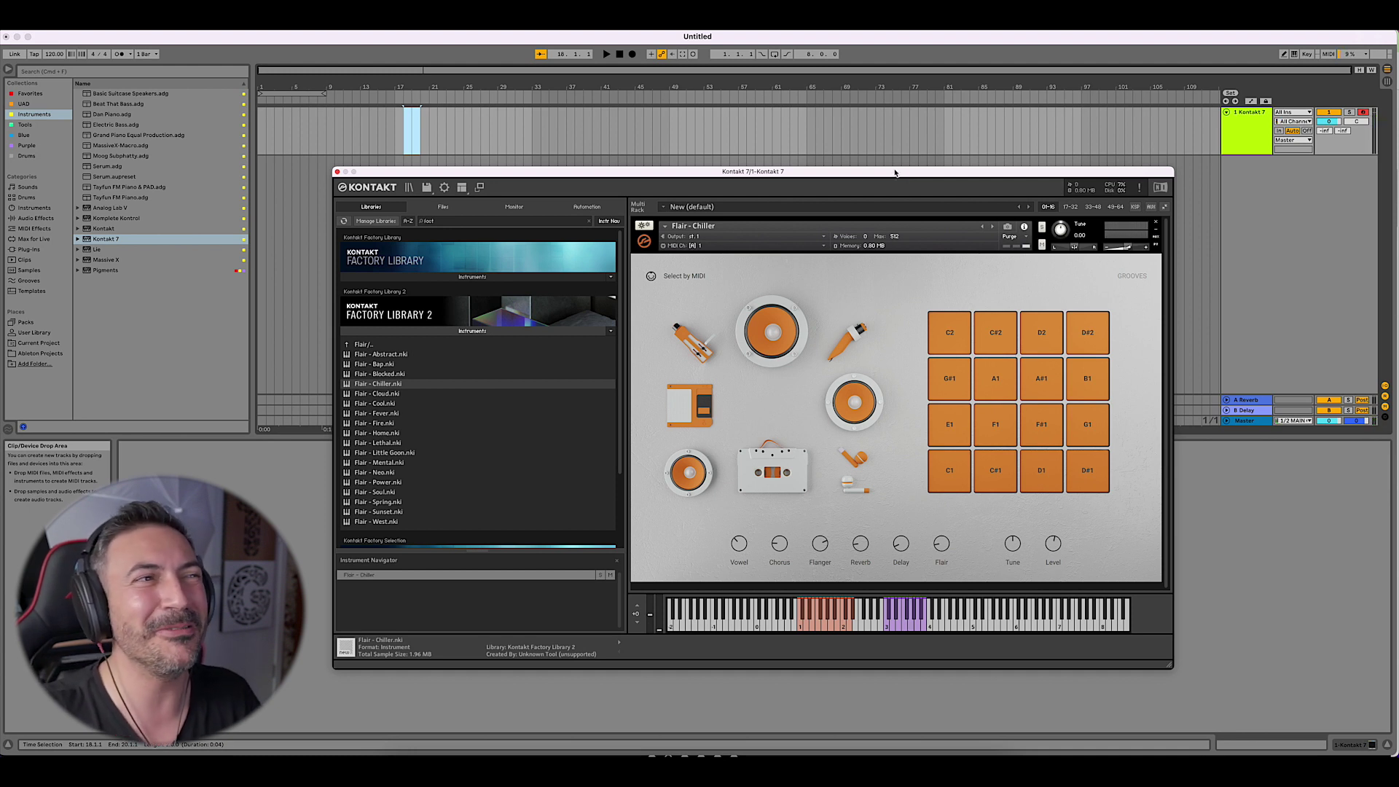
drag(899, 173, 880, 166)
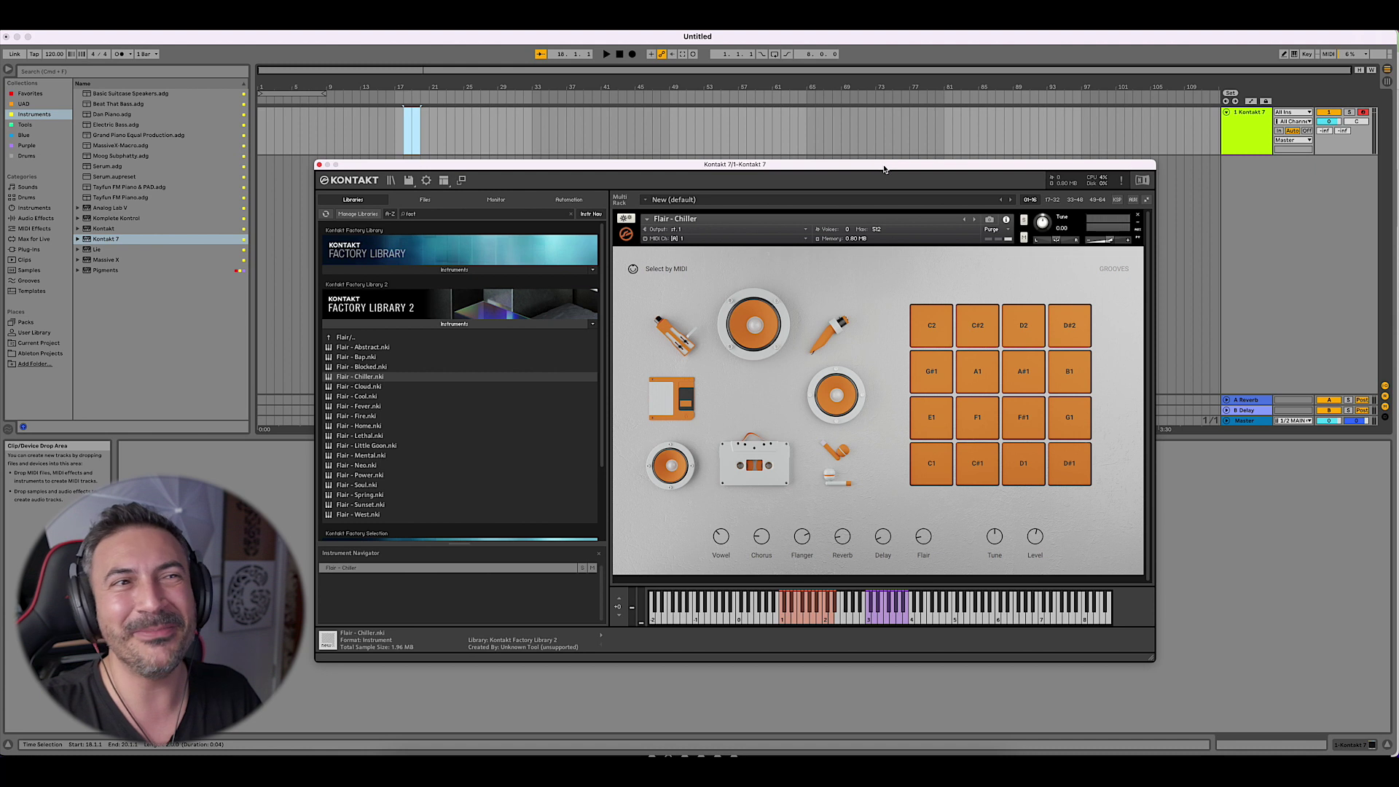
- Remove Flair - Chiller and load Choir Morph [a-e-i-o-u] from the 1 - Vowel Morphs folder under Choir
click(1139, 218)
click(420, 336)
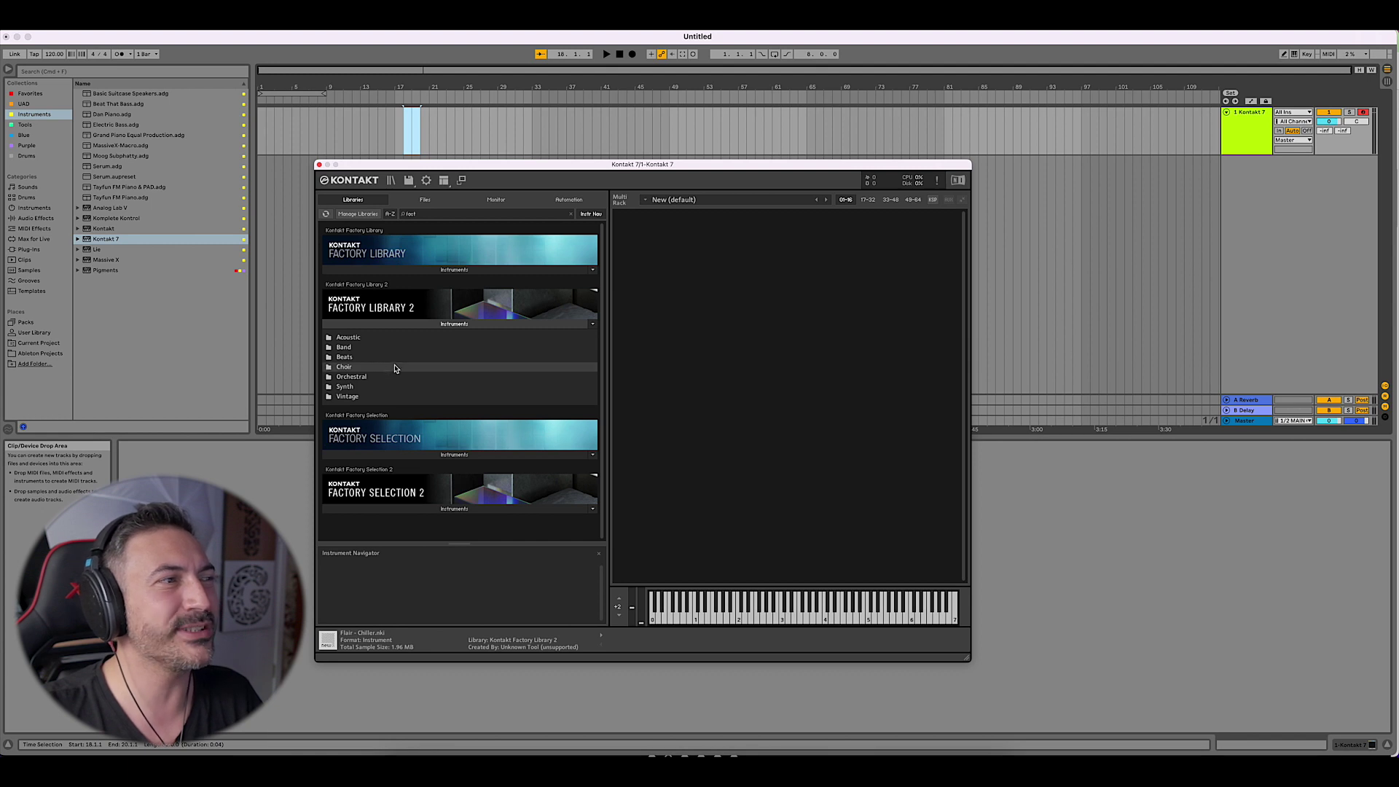
click(378, 367)
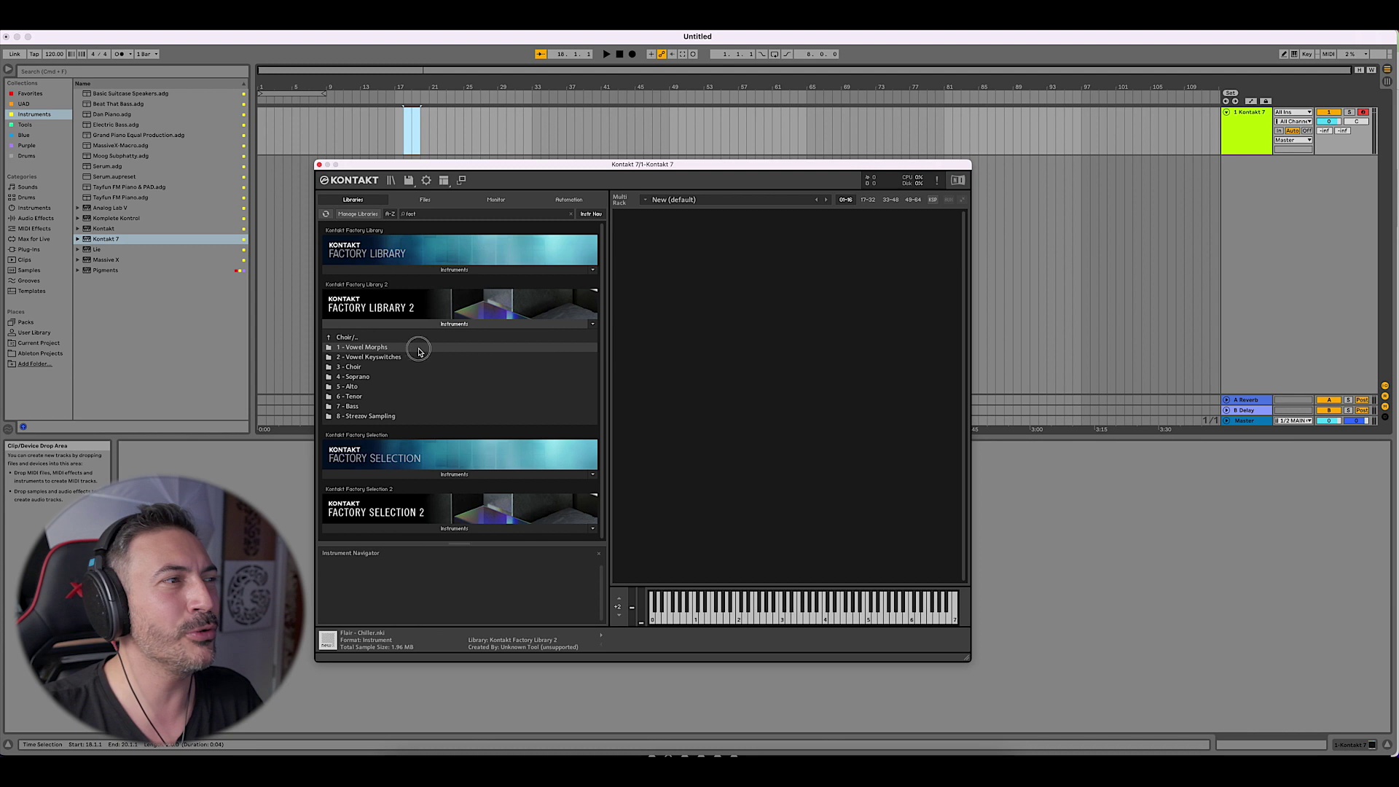
click(399, 349)
key(Down)
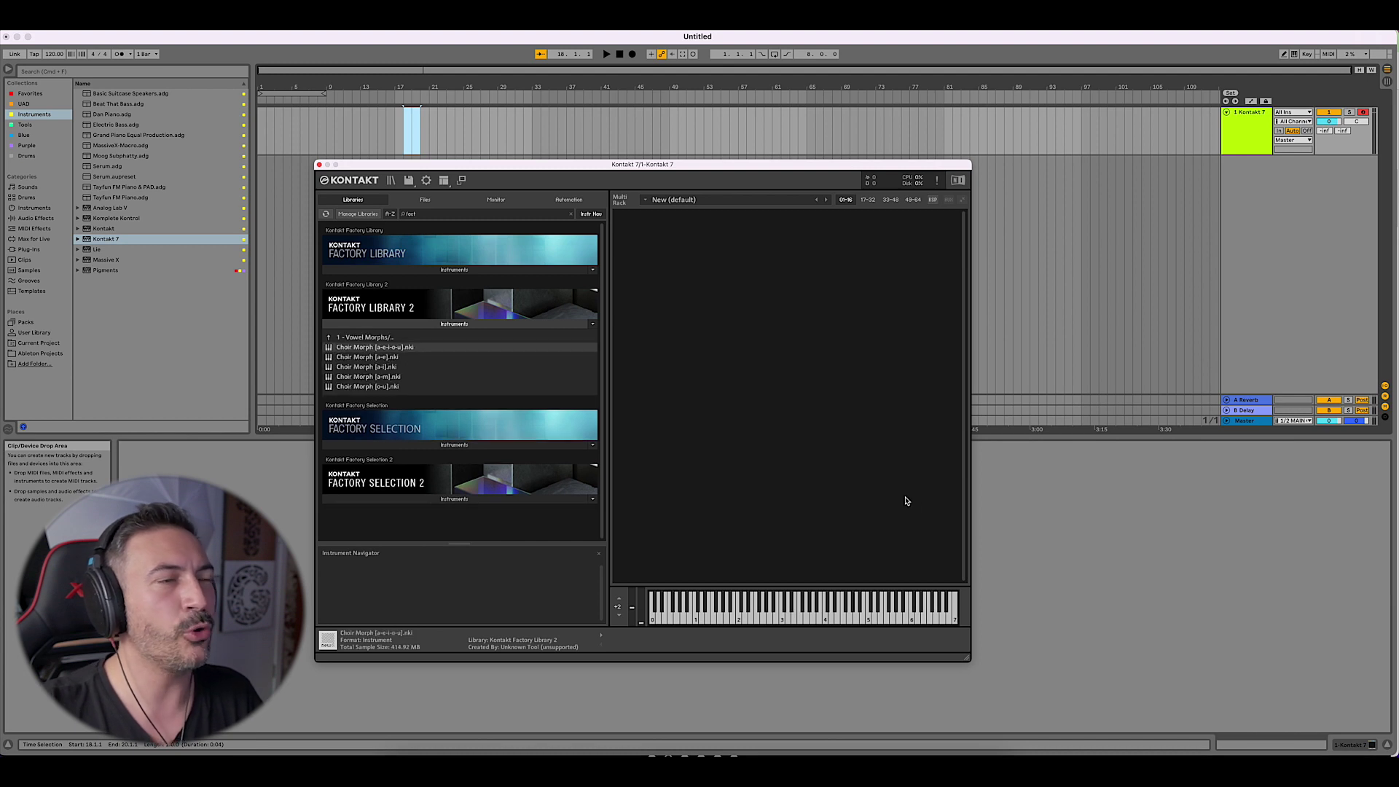
key(Return)
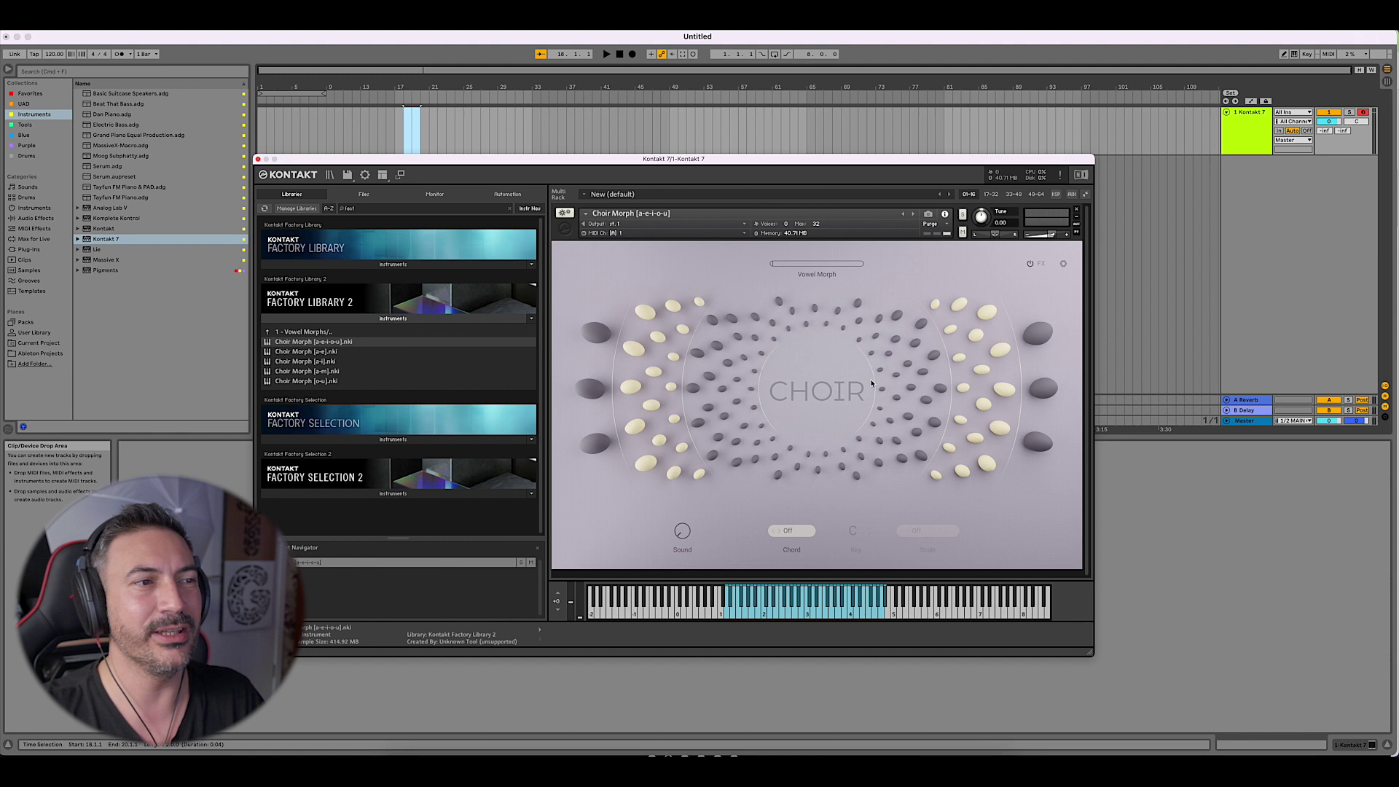
- Set the choir's chord to 1-3-5, its scale to Minor and its key to D
click(799, 537)
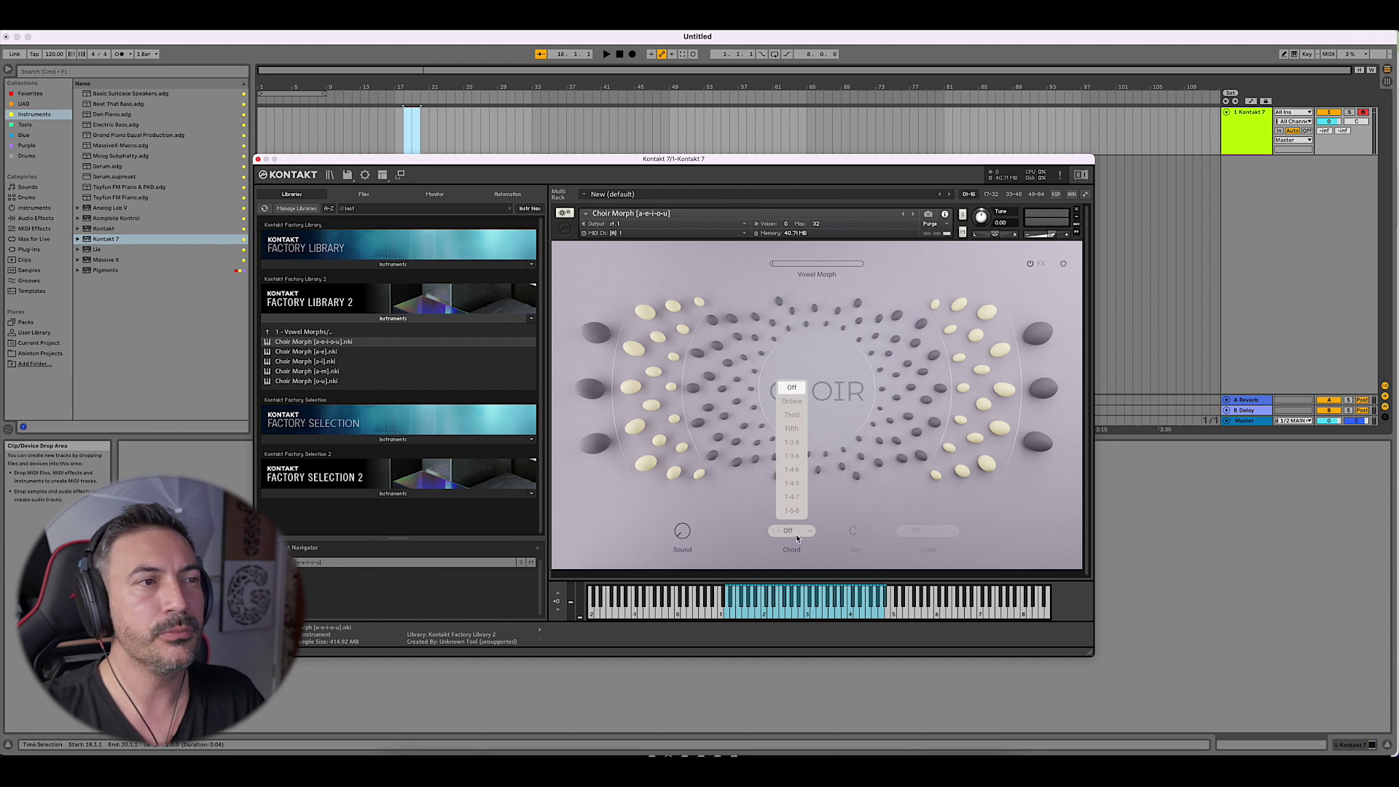
click(798, 441)
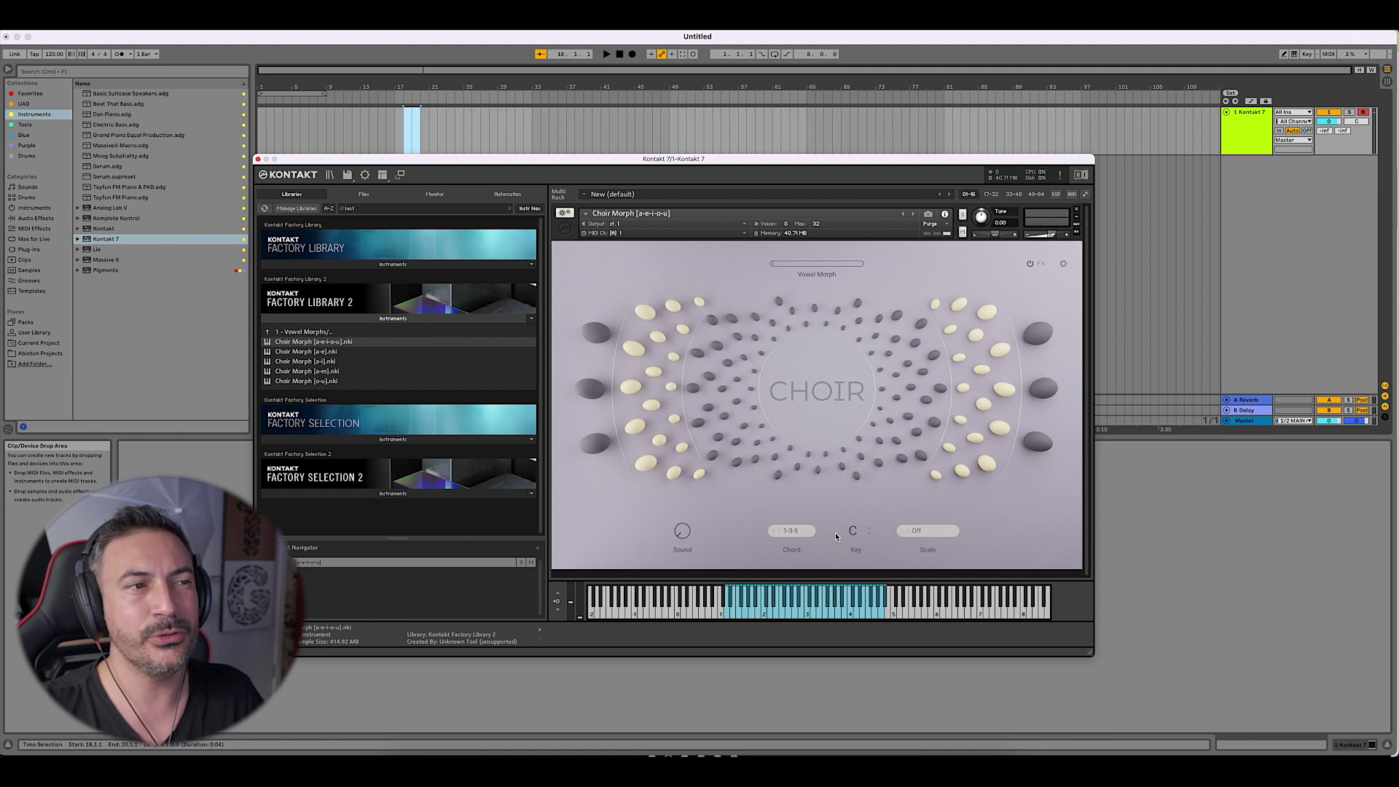
click(927, 530)
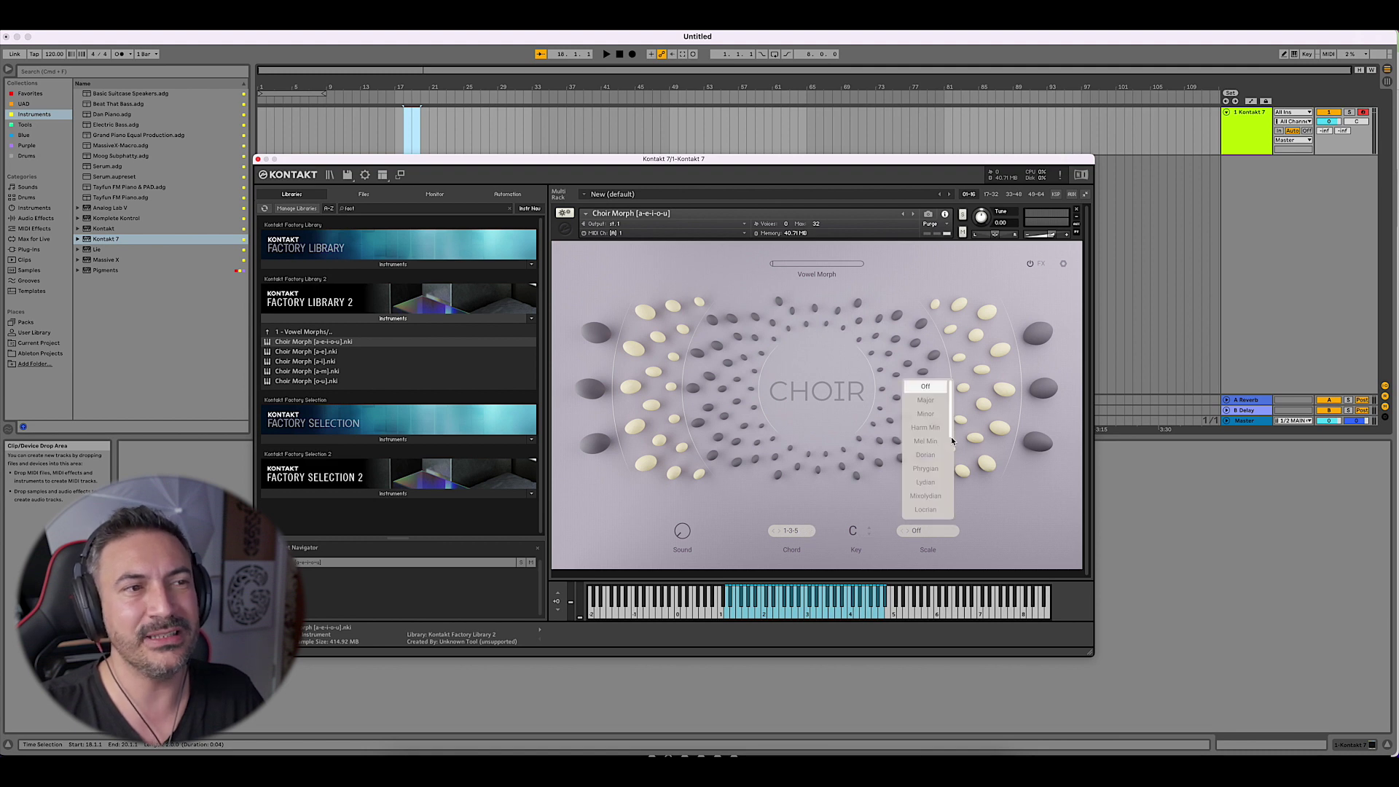
click(925, 413)
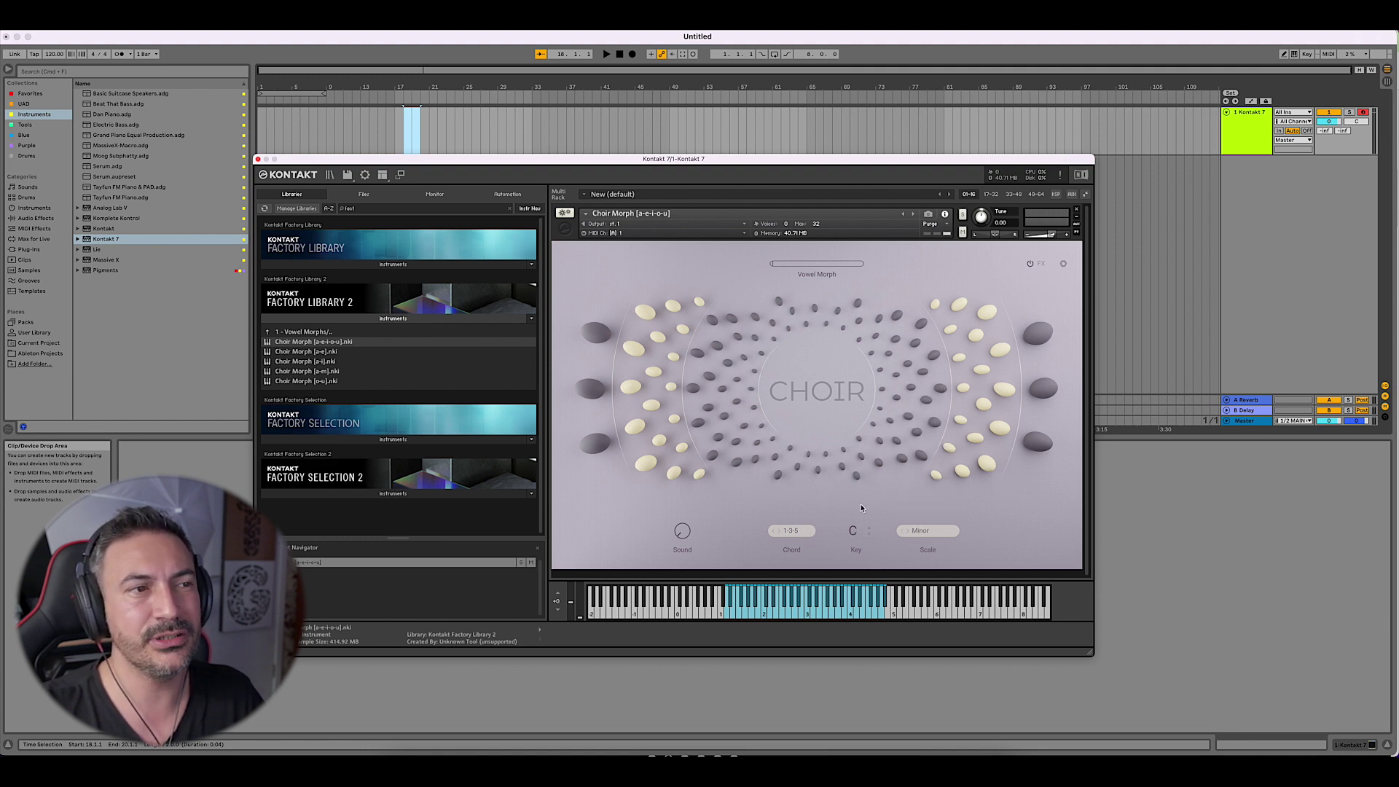
click(857, 536)
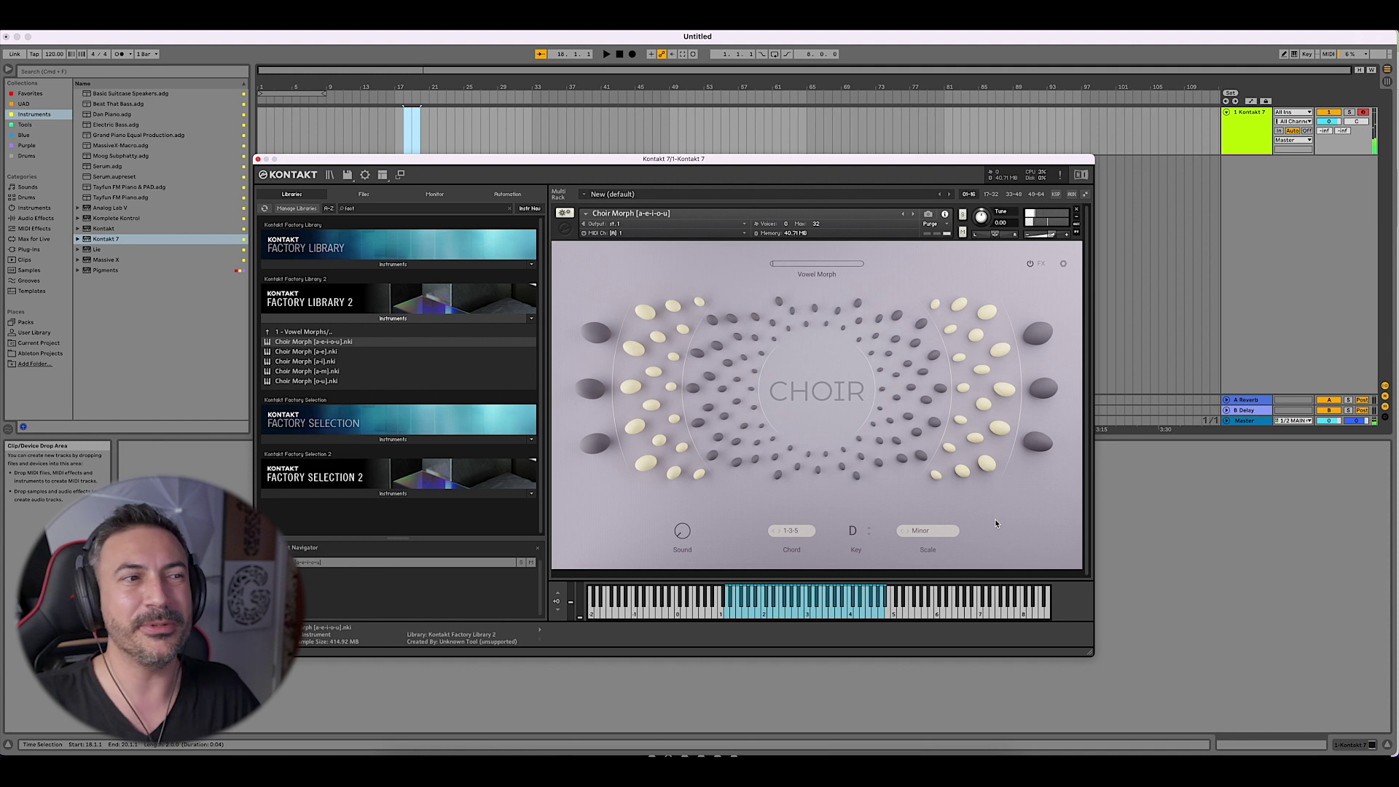
- View the choir instrument's effects page and its settings page
click(1036, 263)
click(1063, 264)
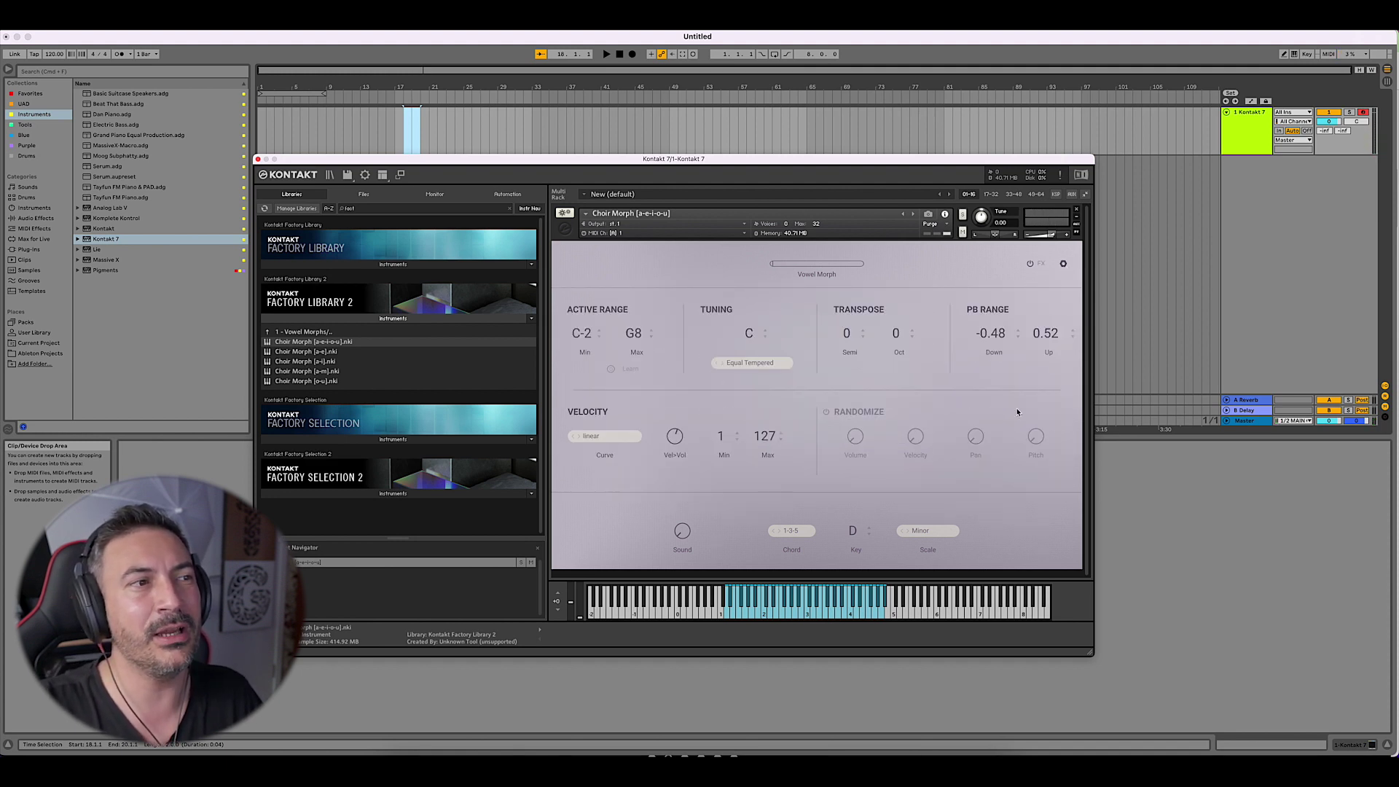
- Remove the choir from the rack and load the Celli instrument from the 4 - Strings folder
click(1076, 209)
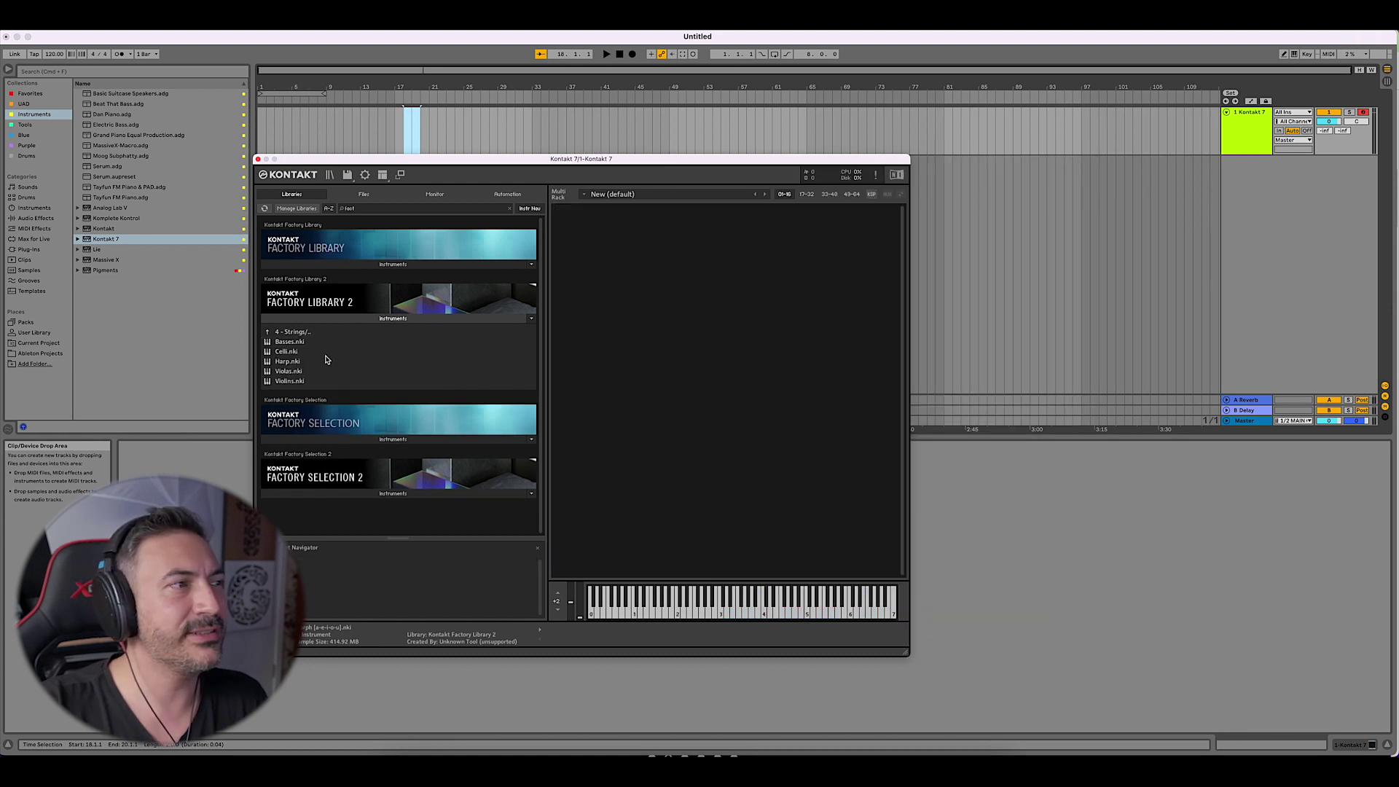
click(321, 352)
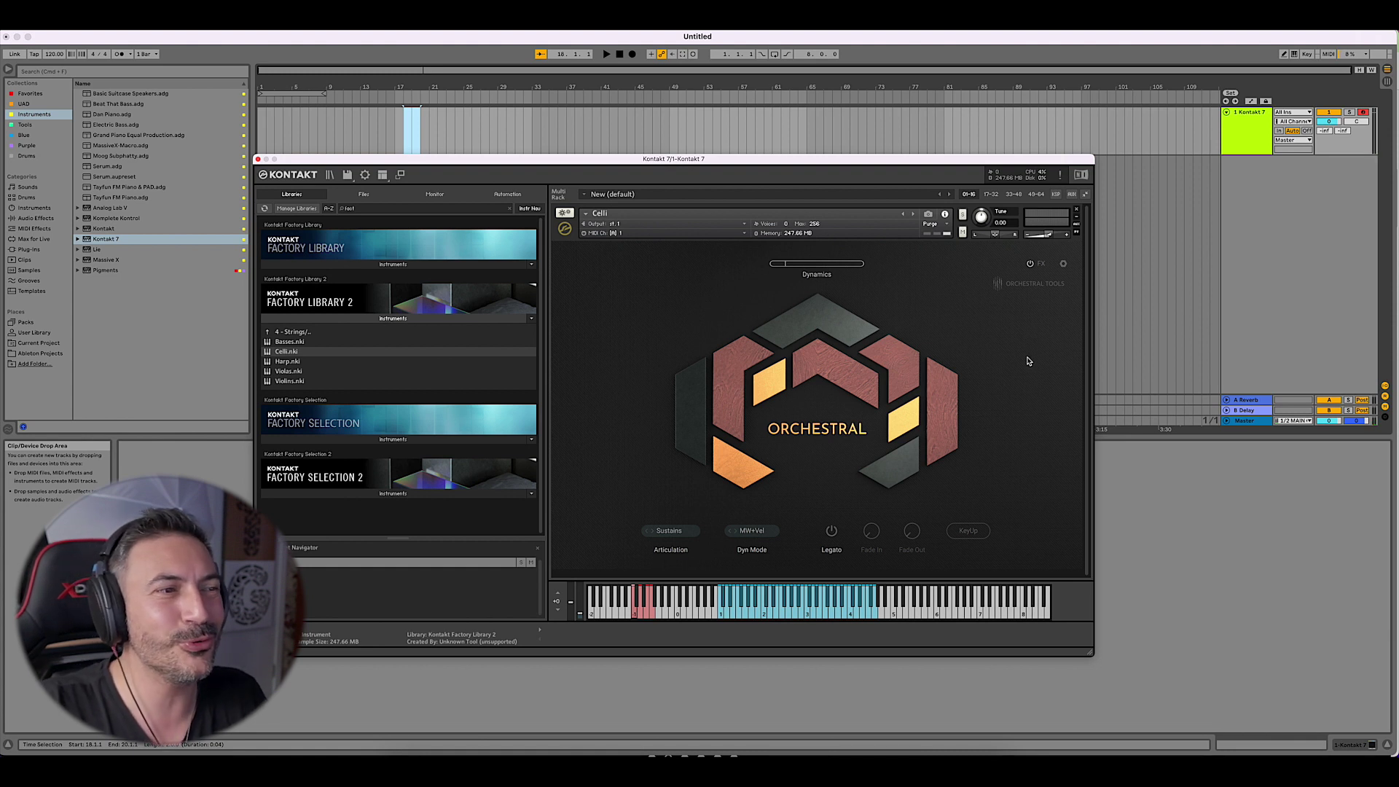
- Set the Celli's articulation to Tremolo and its dynamics mode to Modwheel
click(689, 531)
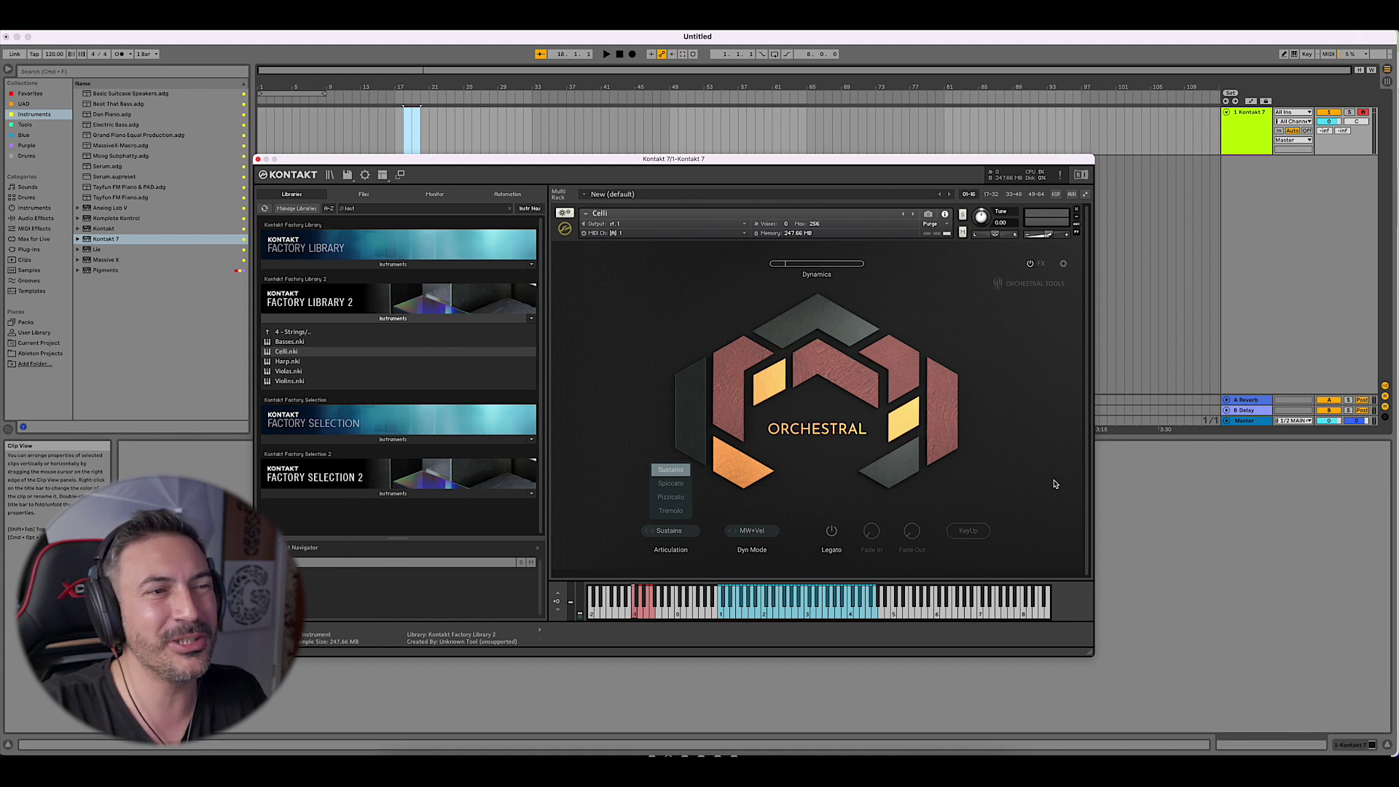
click(678, 497)
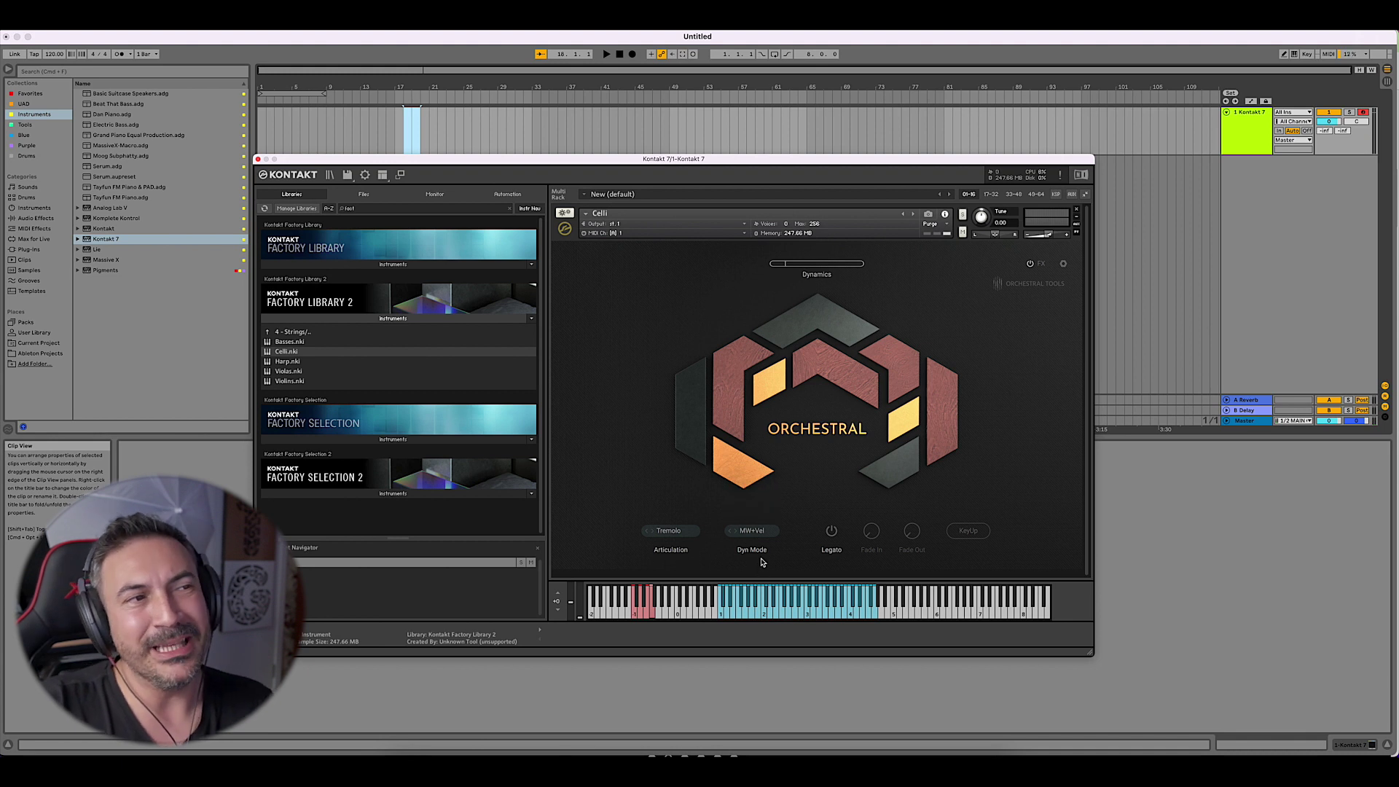
click(764, 536)
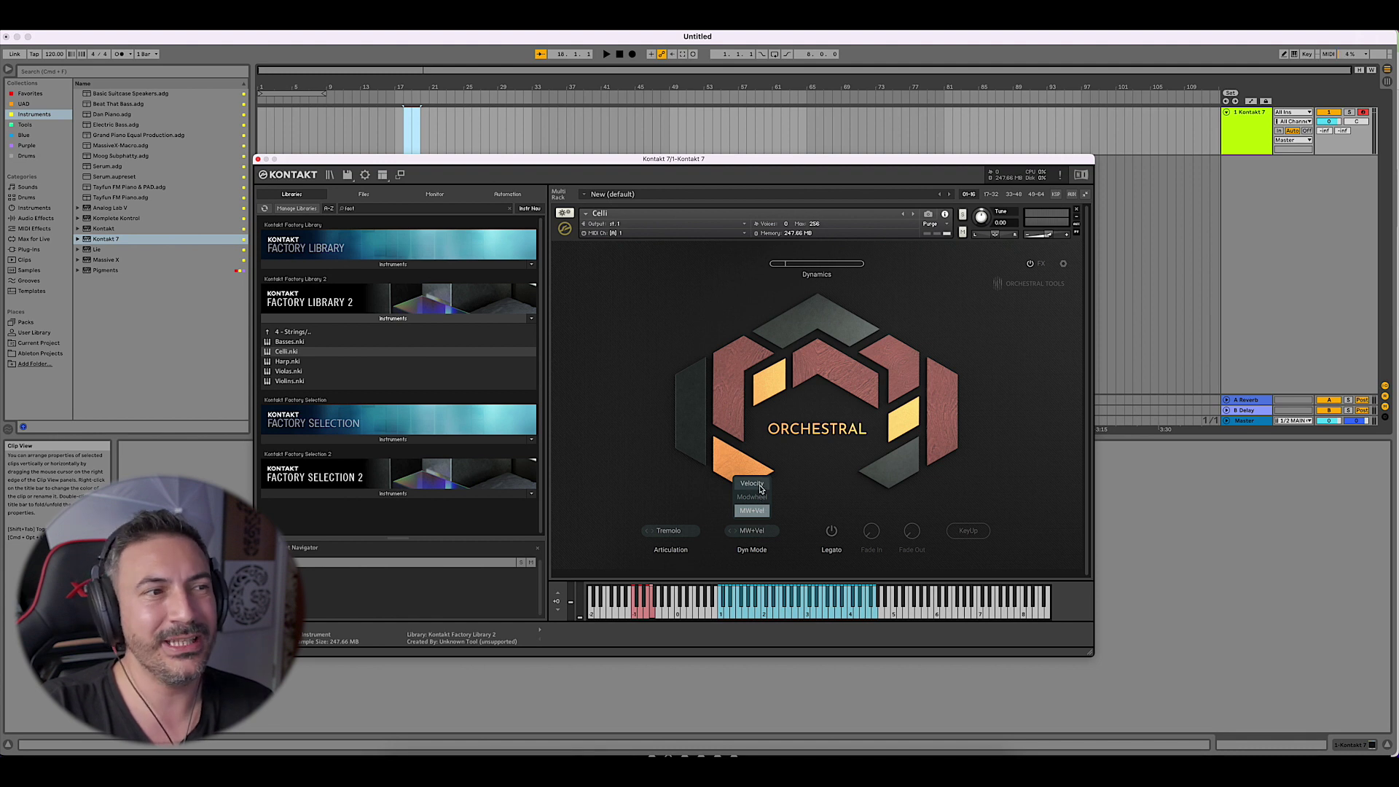
click(801, 496)
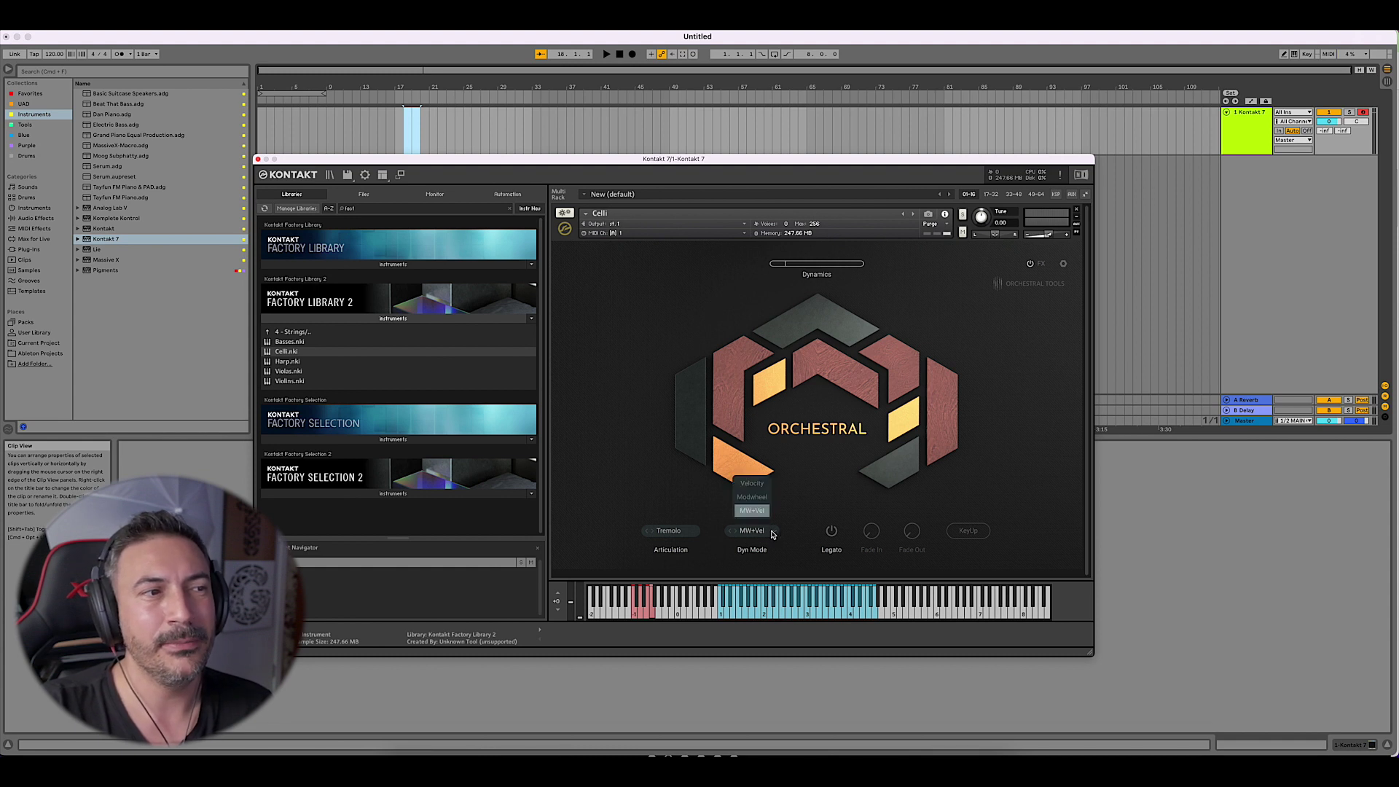
click(755, 497)
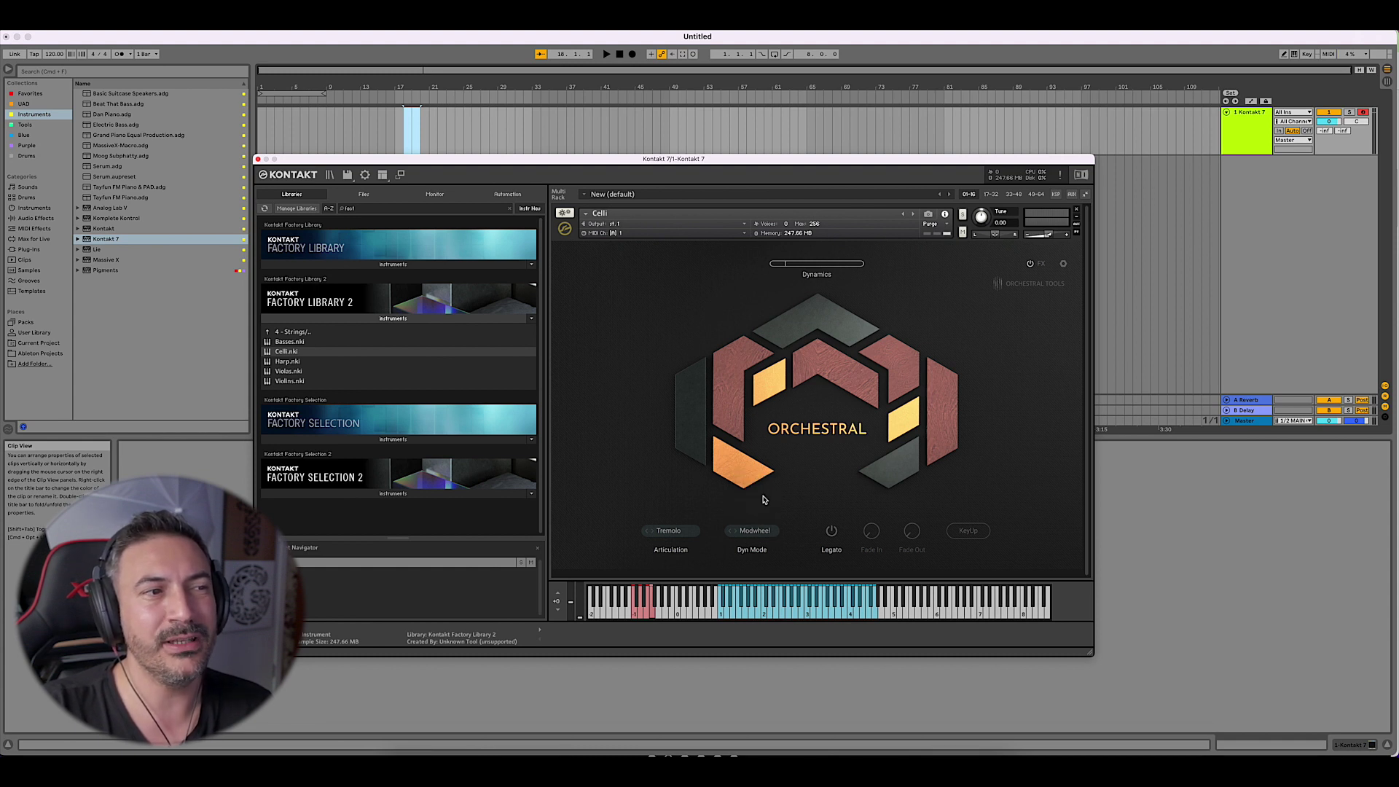
- Set the Celli's articulation to Sustains
click(669, 530)
click(685, 478)
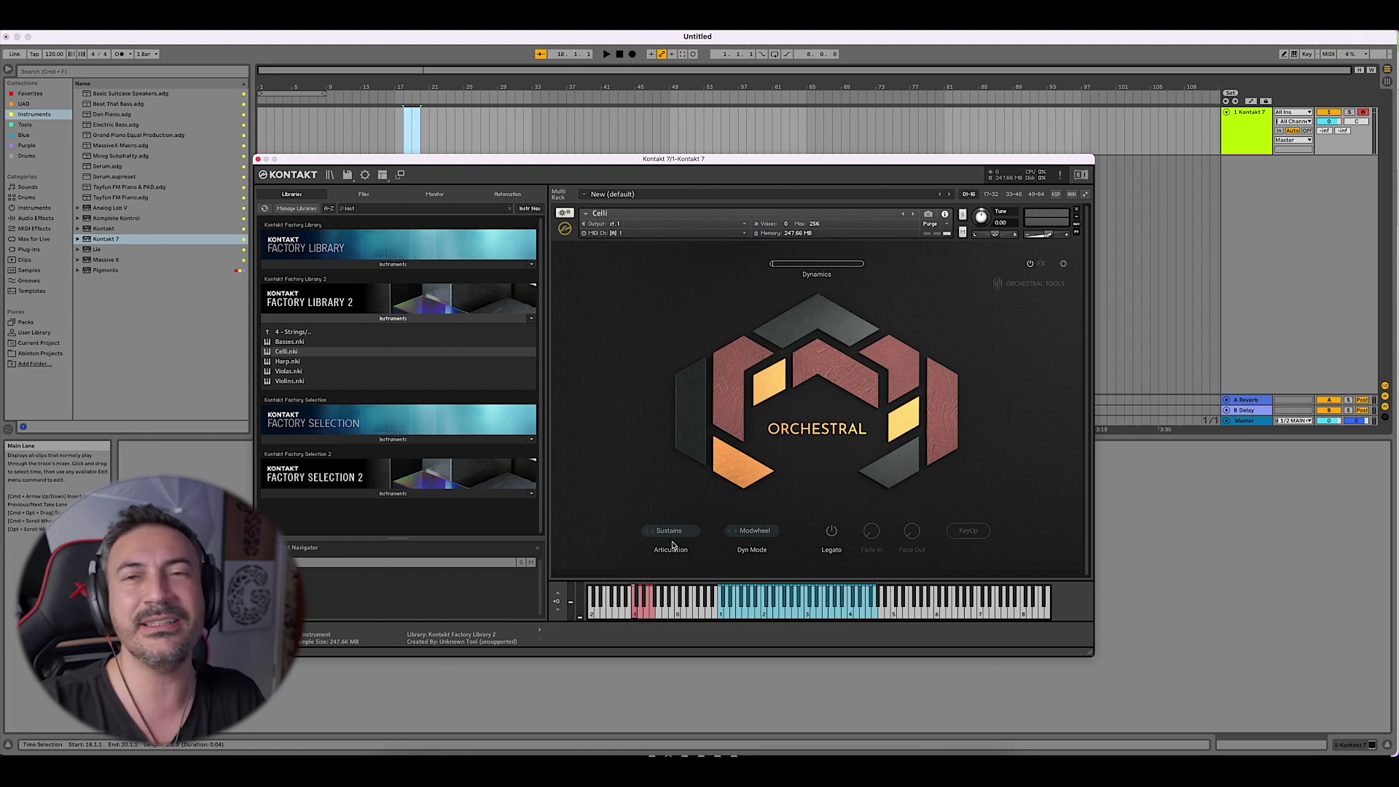
- Remove the Celli from the rack and load the Accumulation instrument from the Synth library's 1 - Pad folder
click(1079, 216)
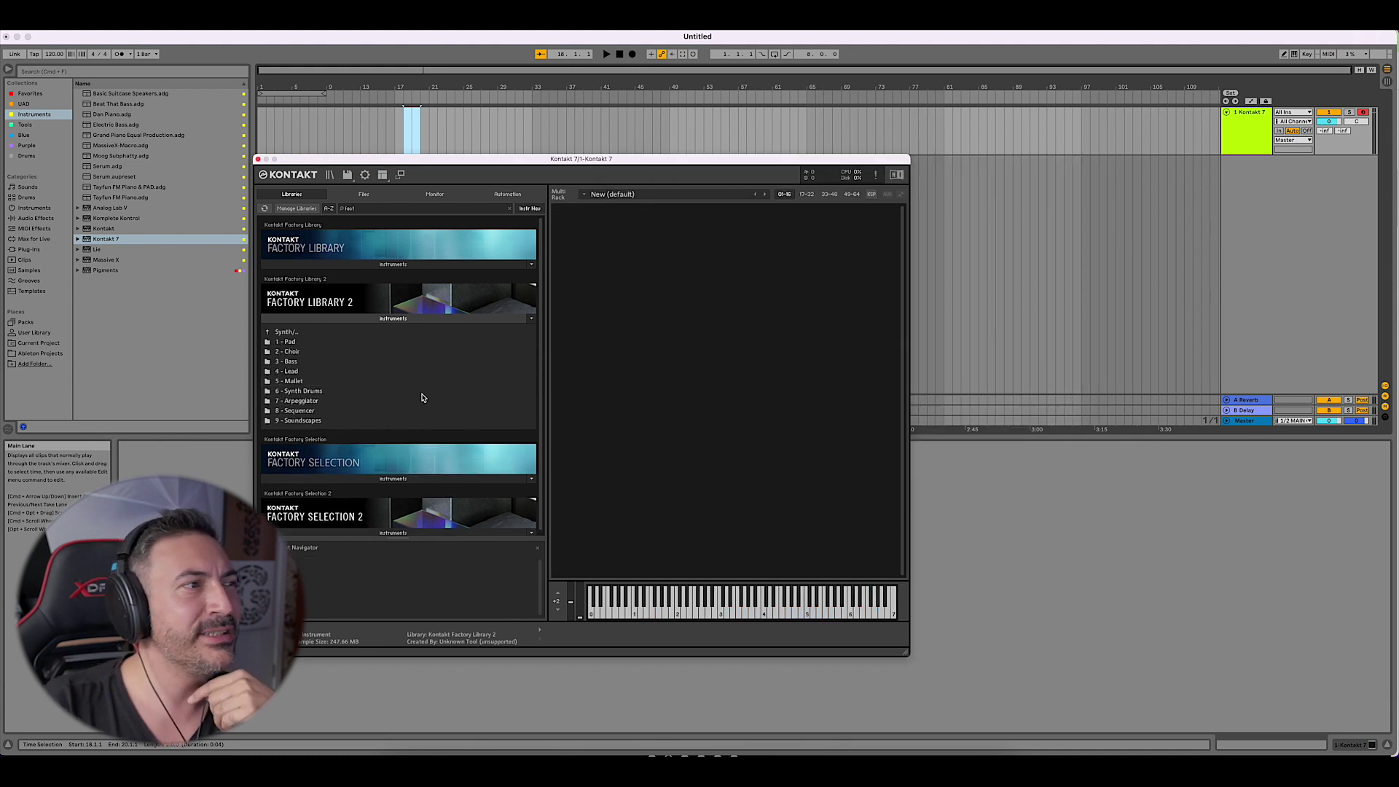
double_click(337, 345)
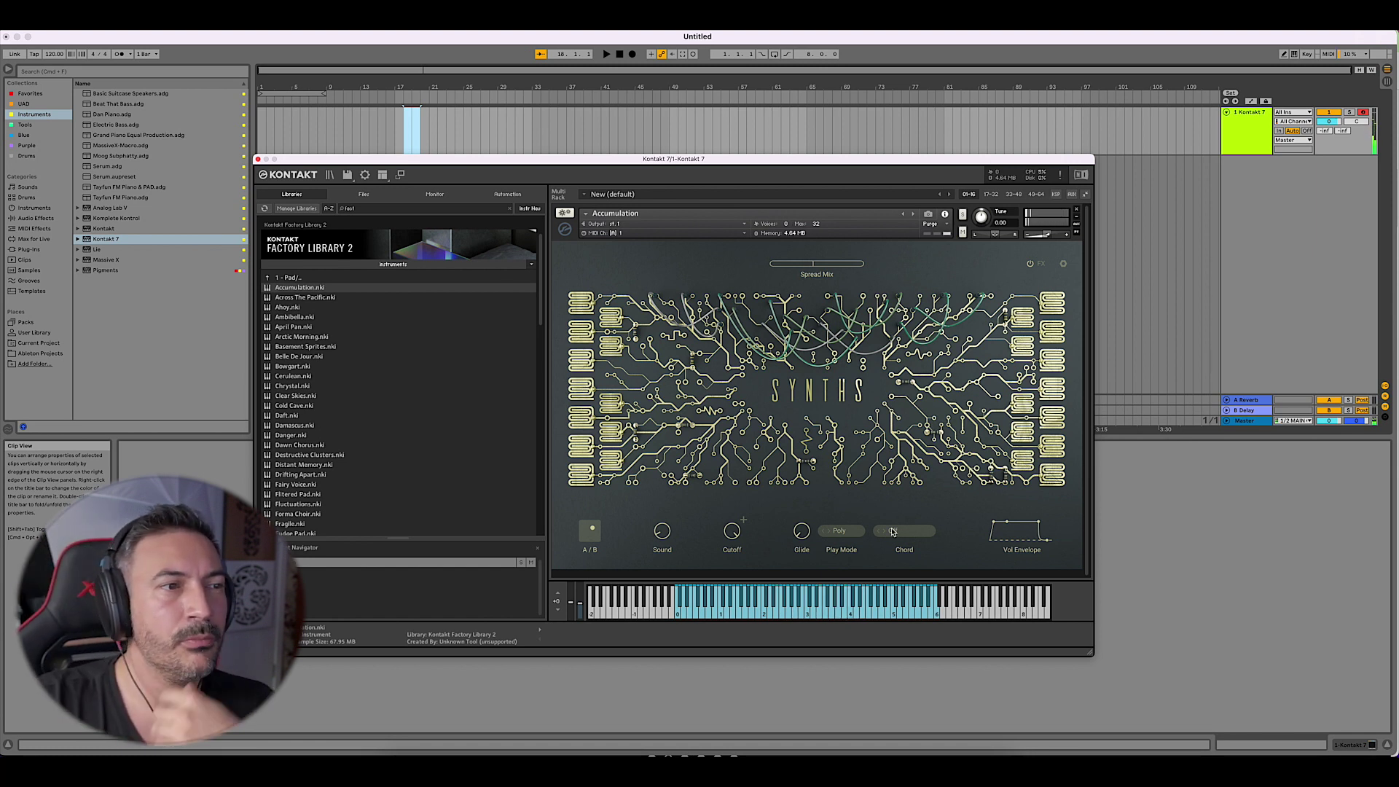
- Move the Accumulation pad's A/B blend point down to the lower end of its control
mouse_move(589, 537)
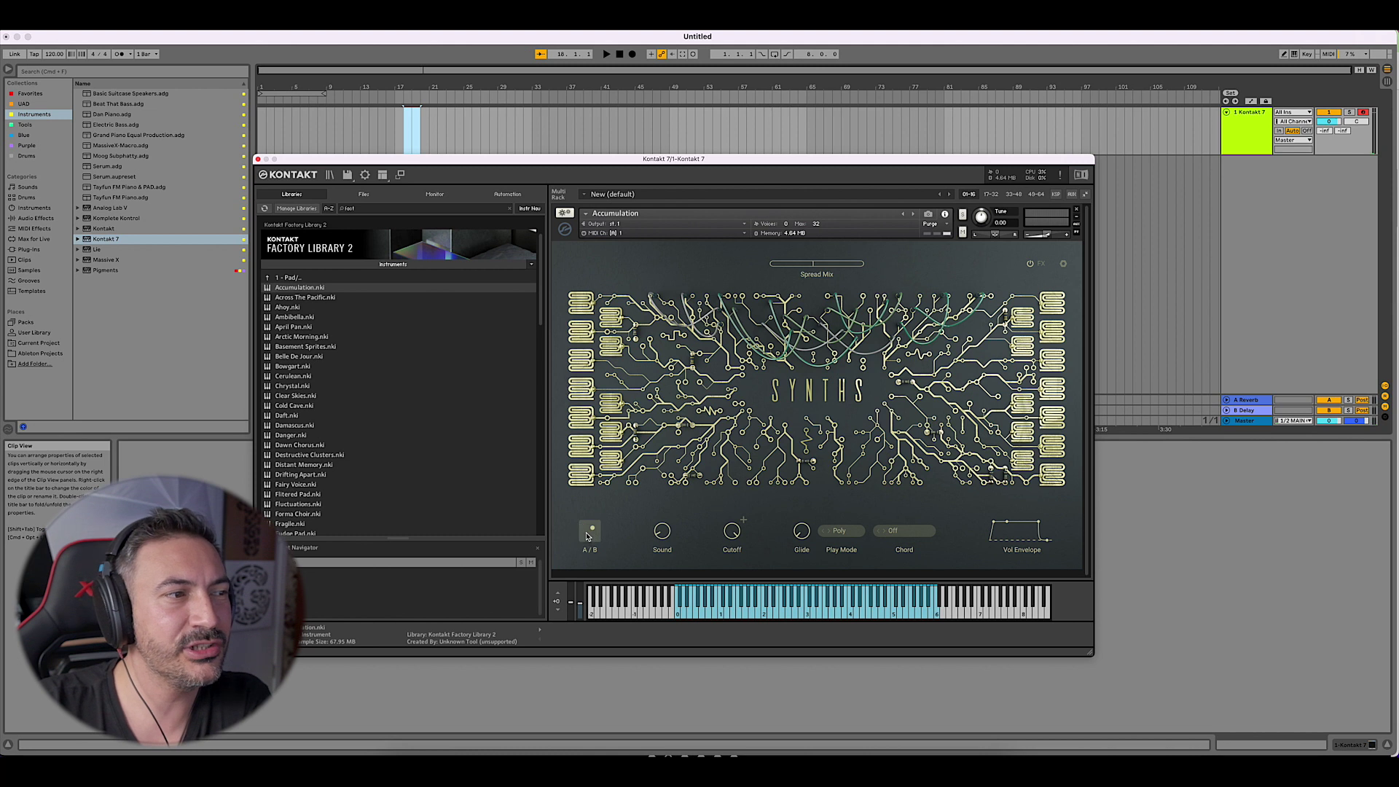
drag(589, 537, 592, 550)
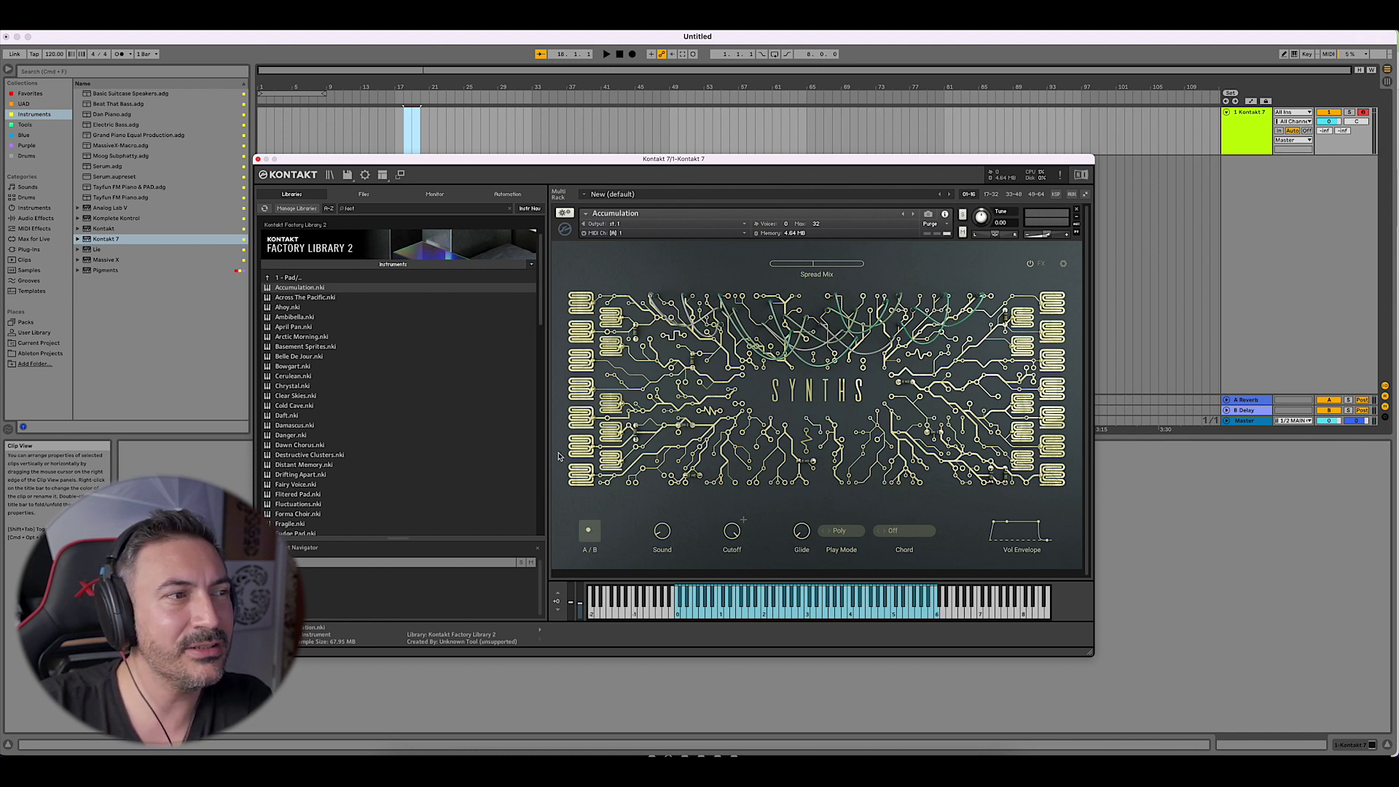
drag(604, 537, 631, 550)
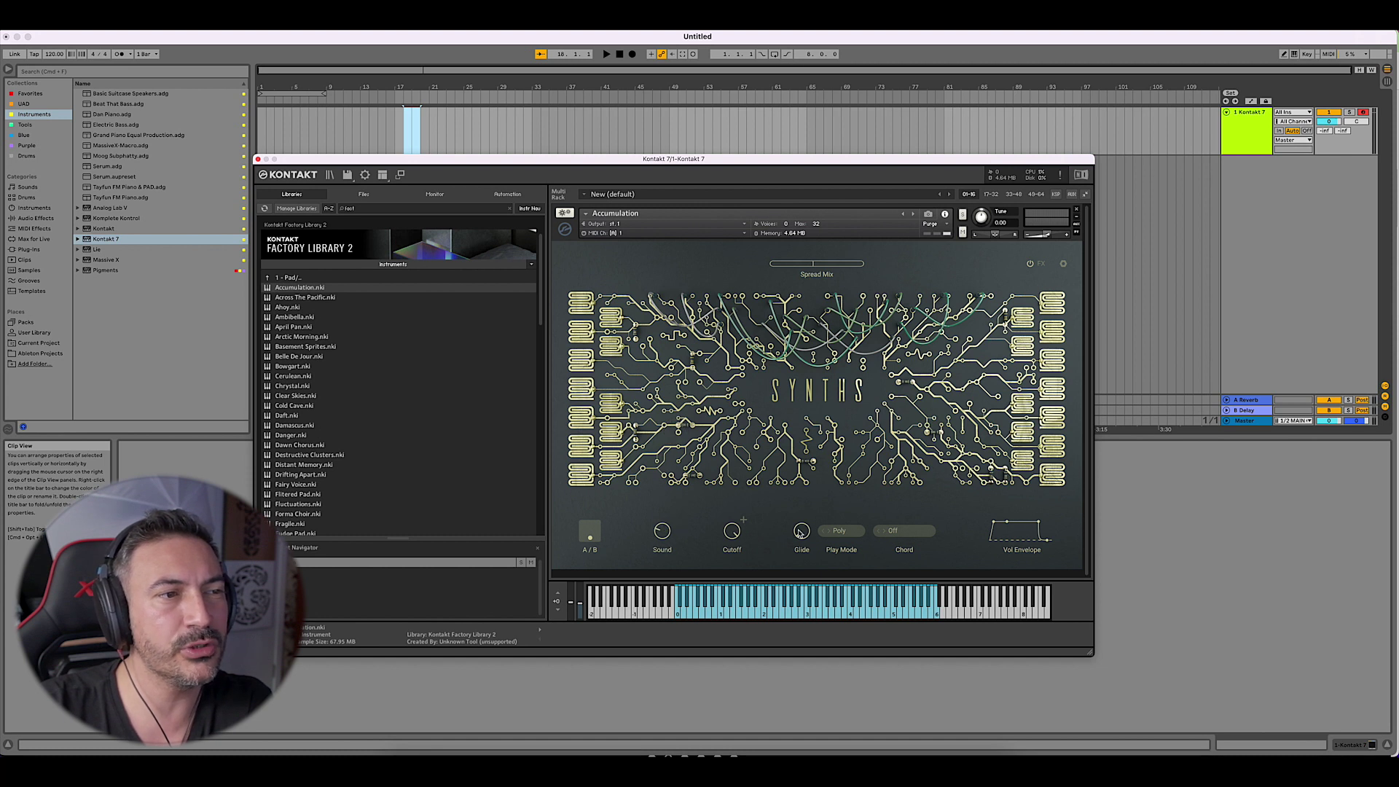
- Look through the pad's play mode and chord options without choosing a different one
click(860, 536)
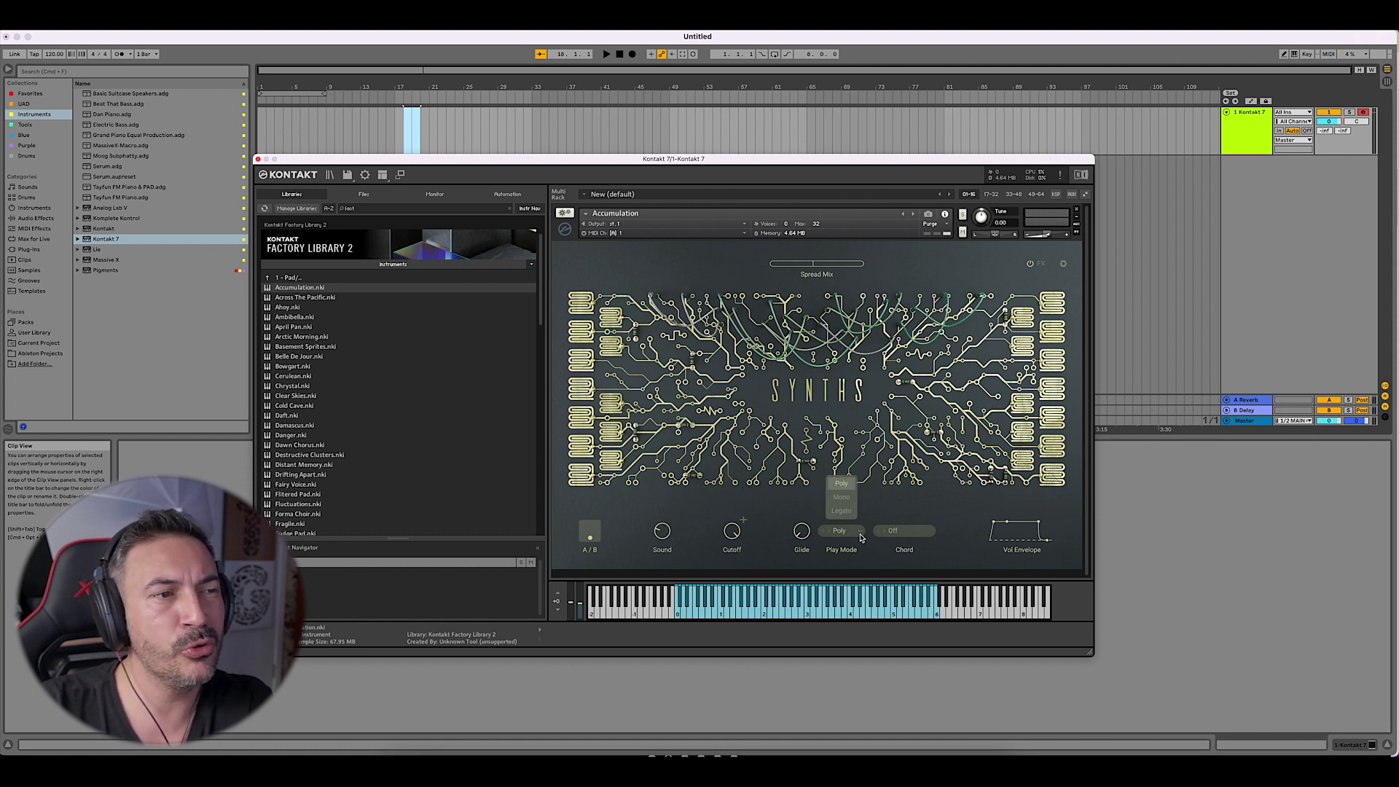
click(893, 558)
click(909, 537)
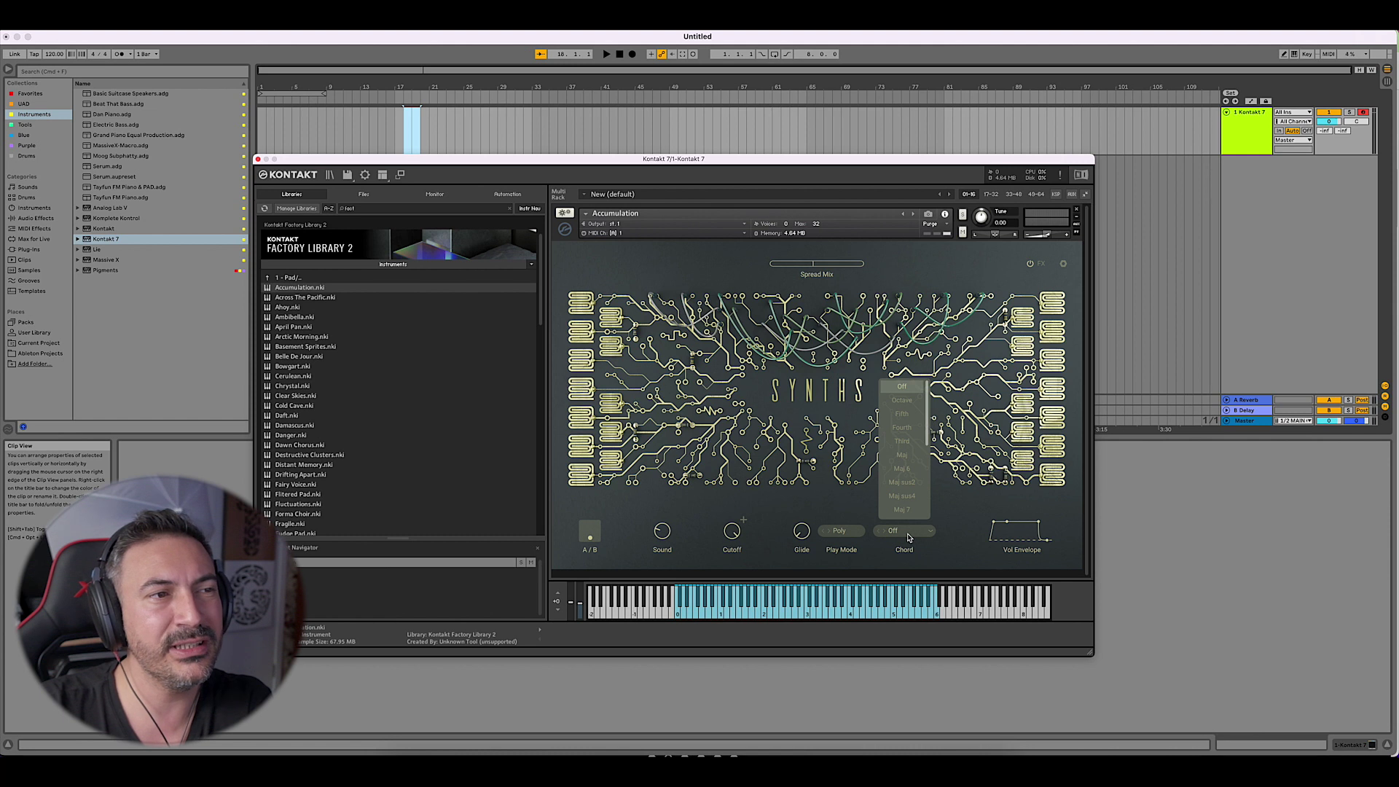
click(961, 538)
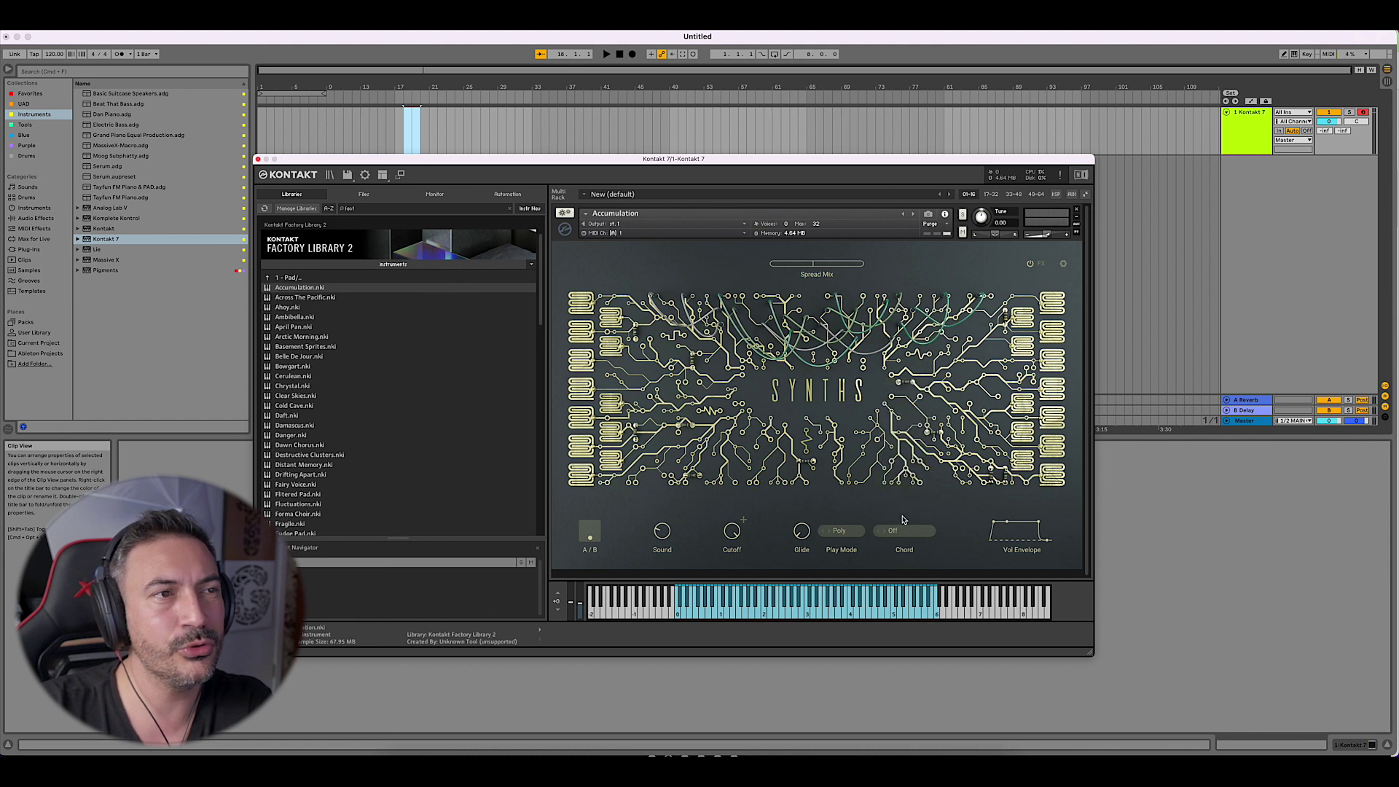
- View the Accumulation pad's effects page and its settings page, and return to the main view
click(1037, 263)
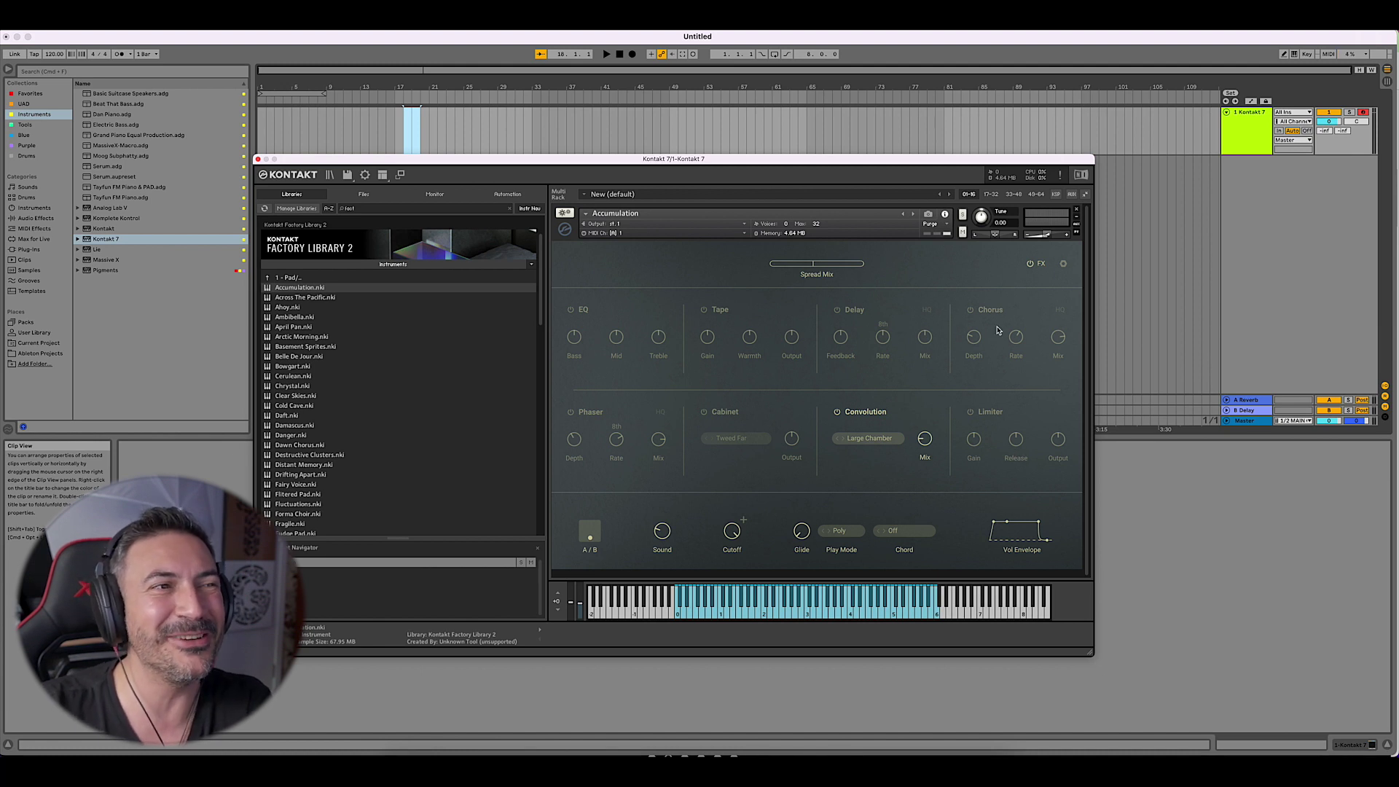
click(1063, 263)
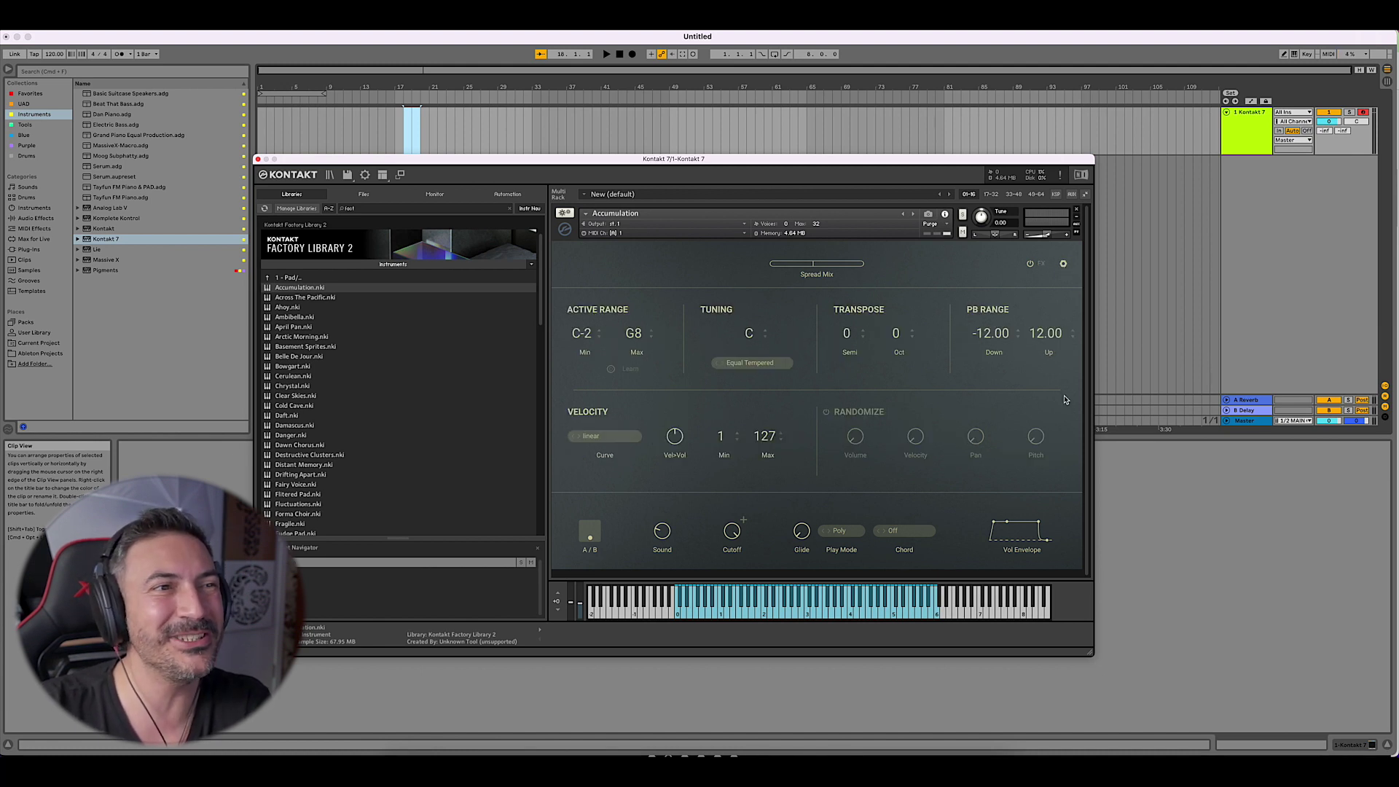
click(1063, 263)
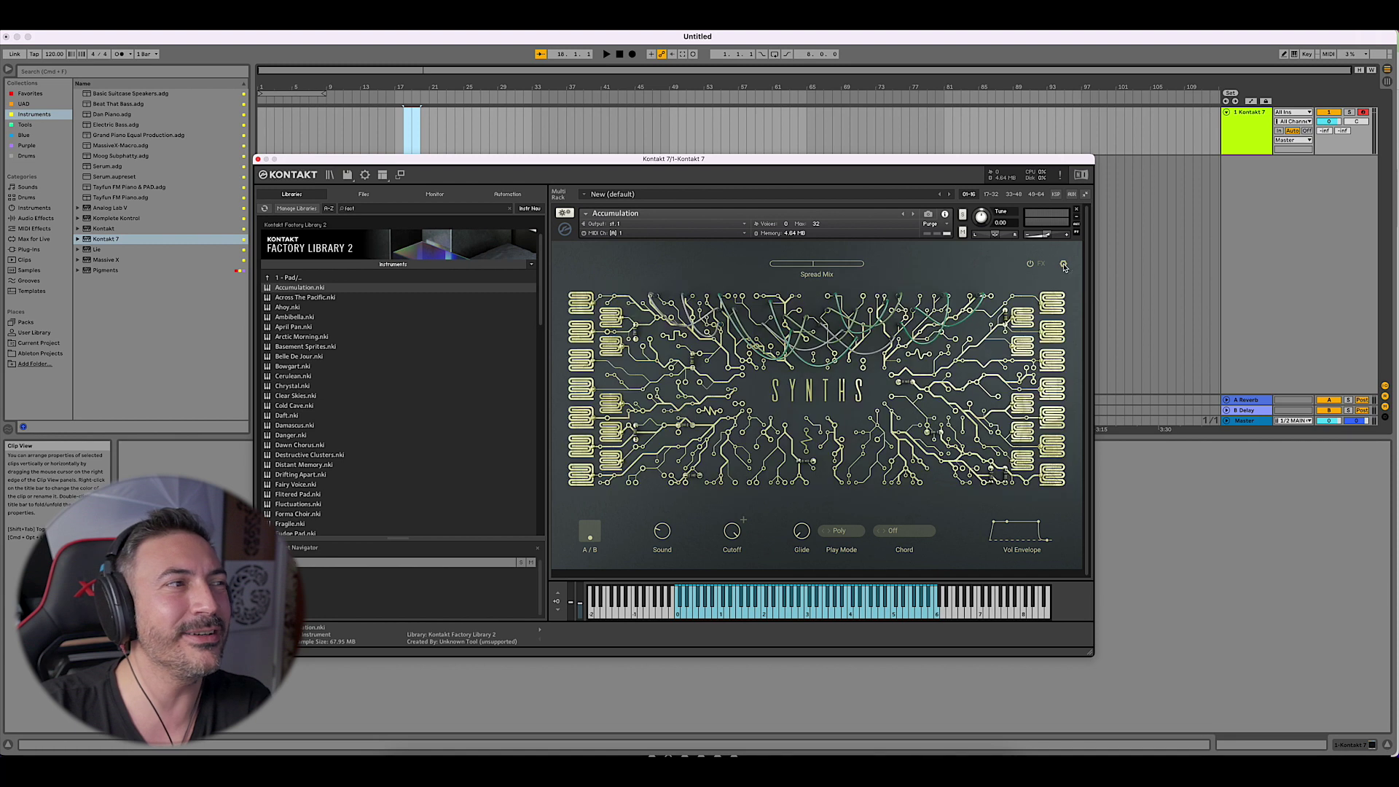
- Replace the Accumulation pad with the Mini Lead 1 instrument from the Vintage library's 10 - Mini folder
click(393, 280)
click(393, 332)
click(1077, 212)
click(699, 274)
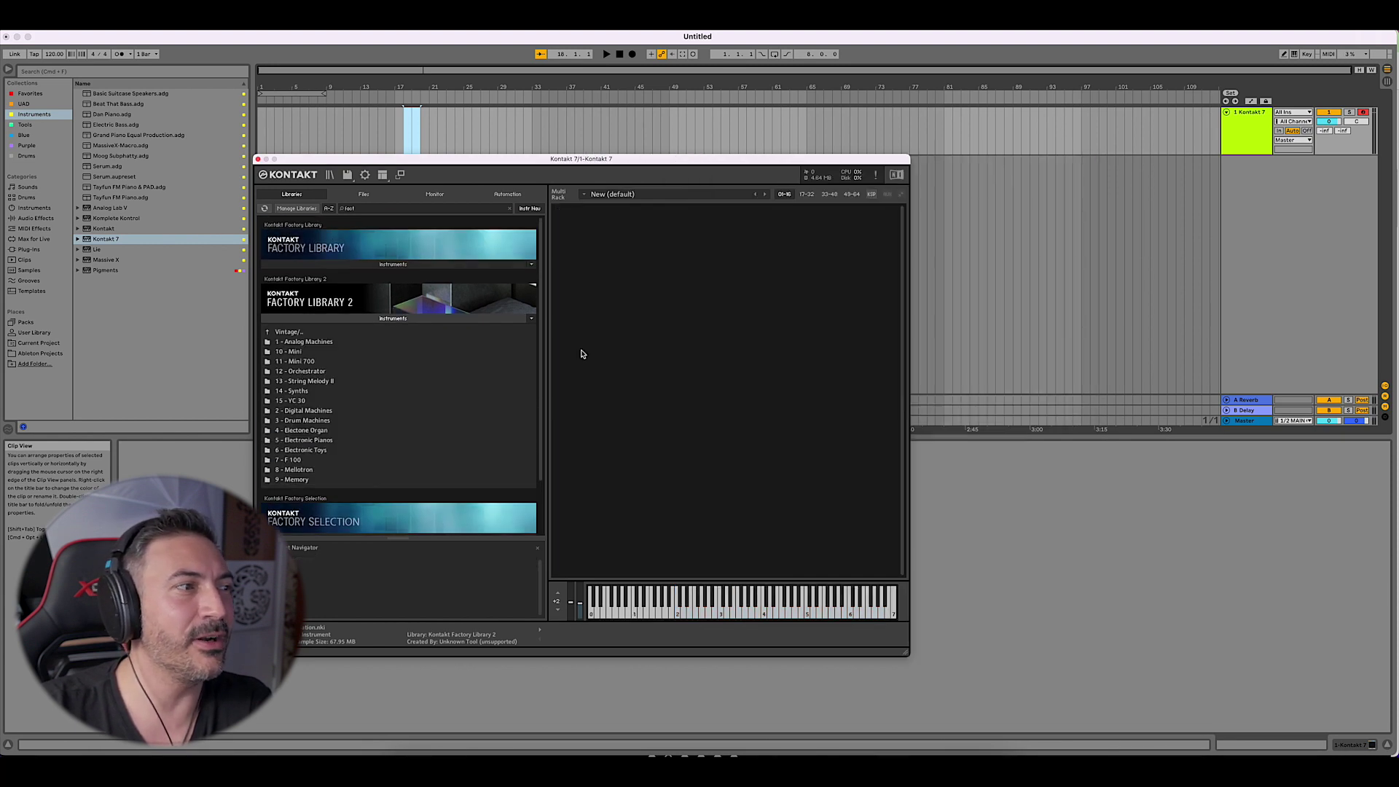
click(314, 353)
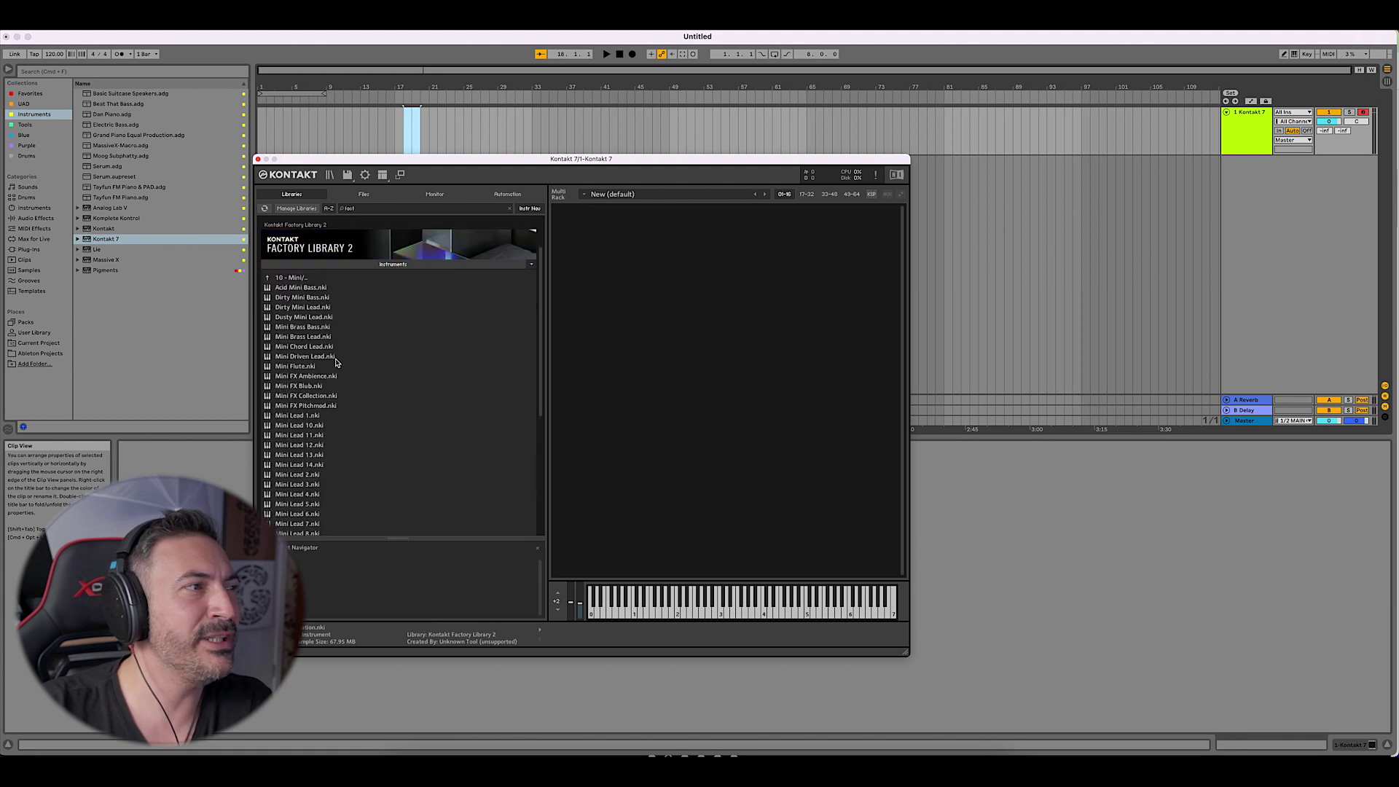
click(332, 417)
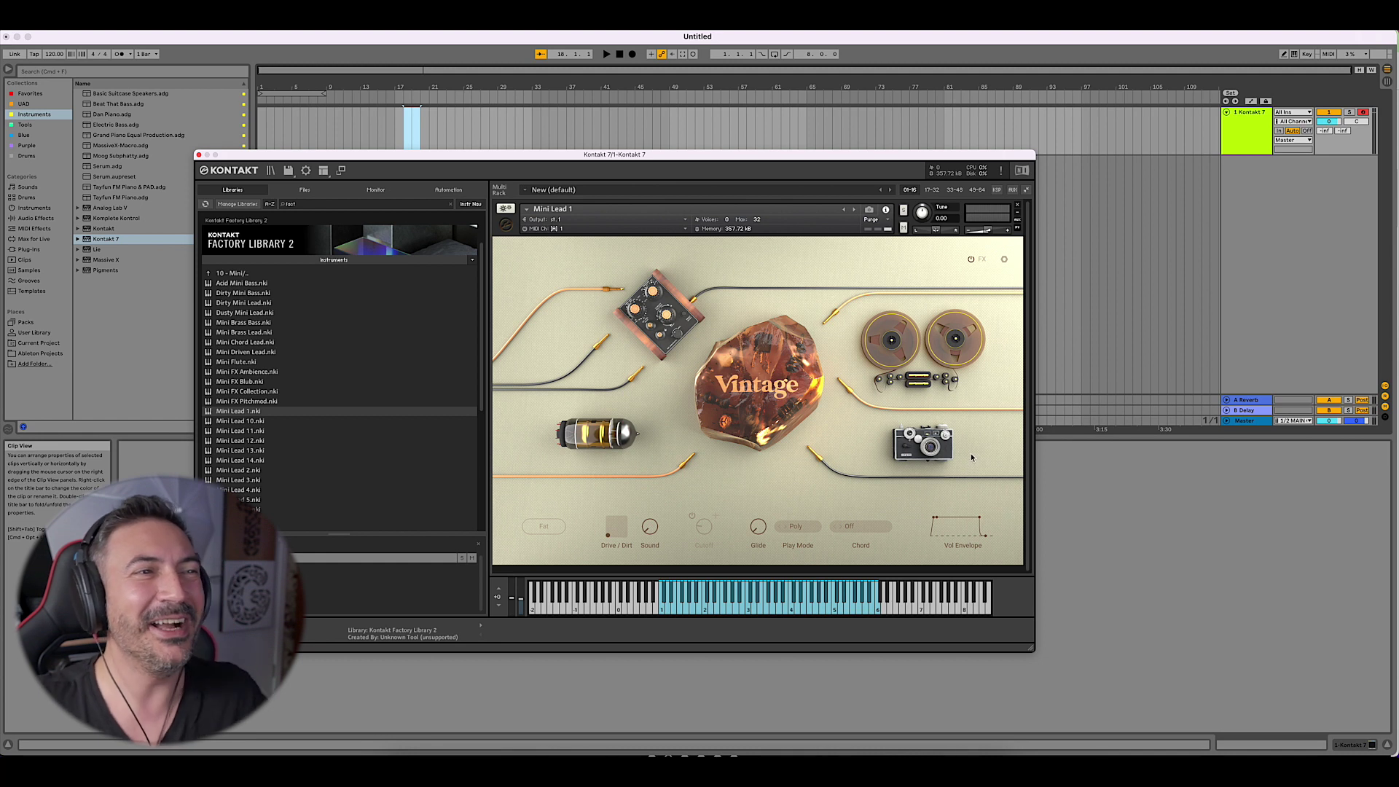
- Remove Mini Lead 1 from the rack and load Minipad 2 from the same folder
click(1187, 537)
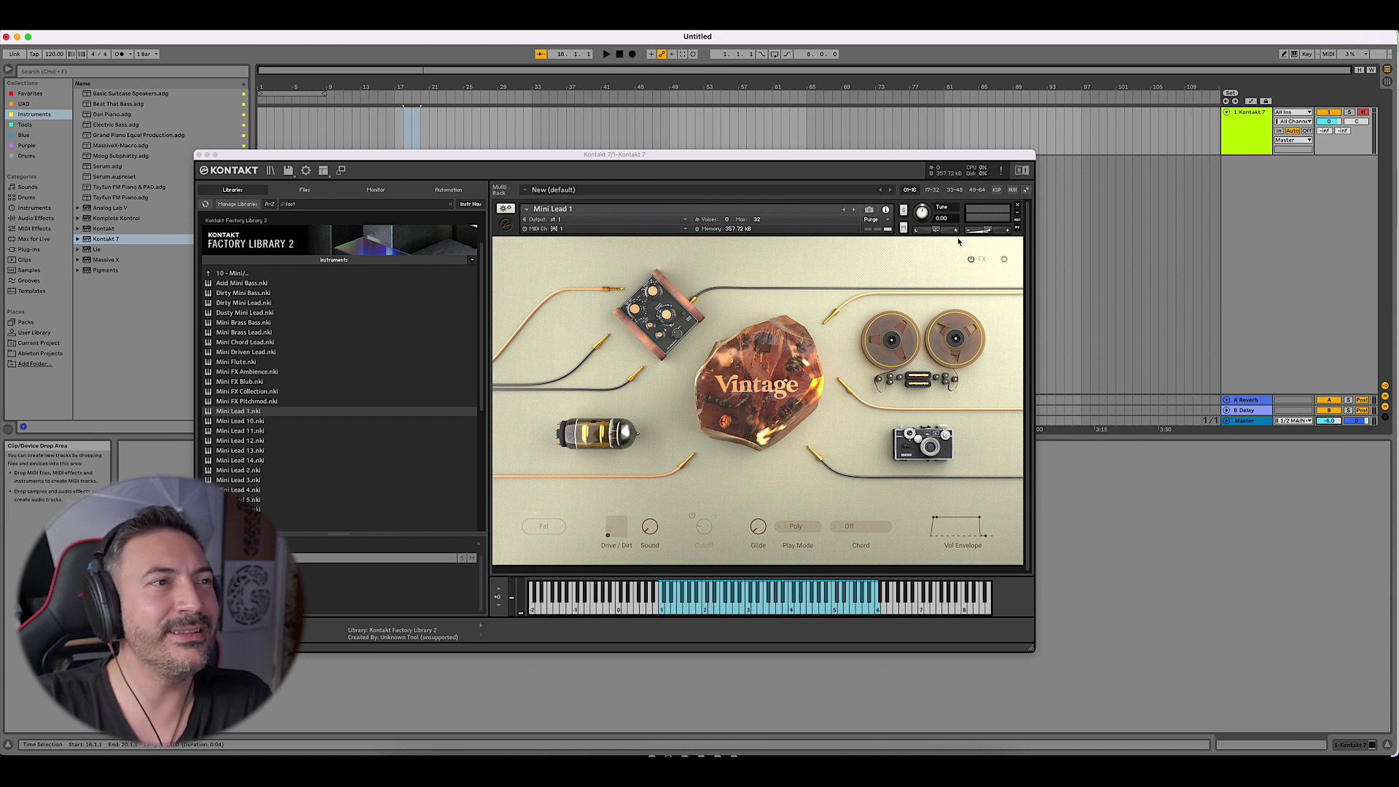
click(1017, 205)
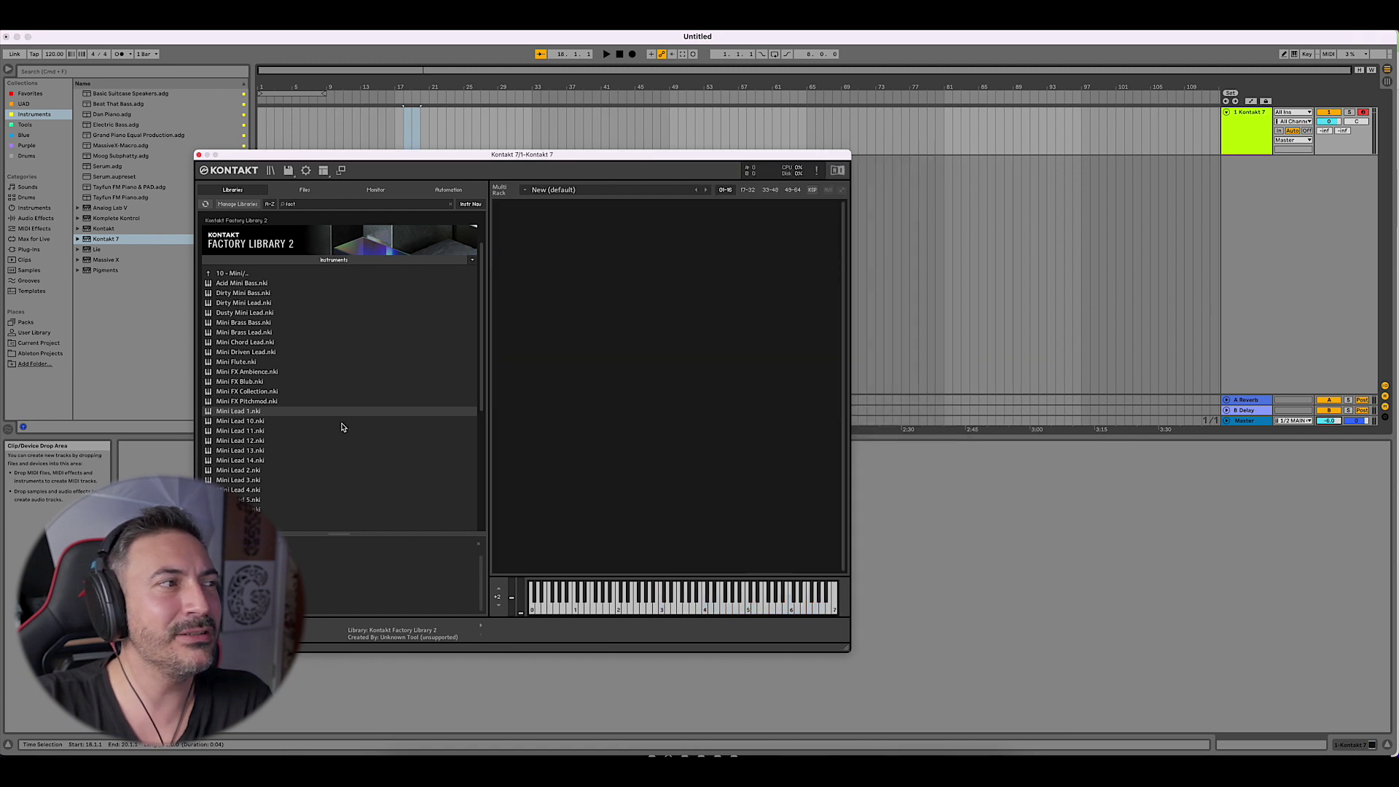
scroll(345, 390, down, 5)
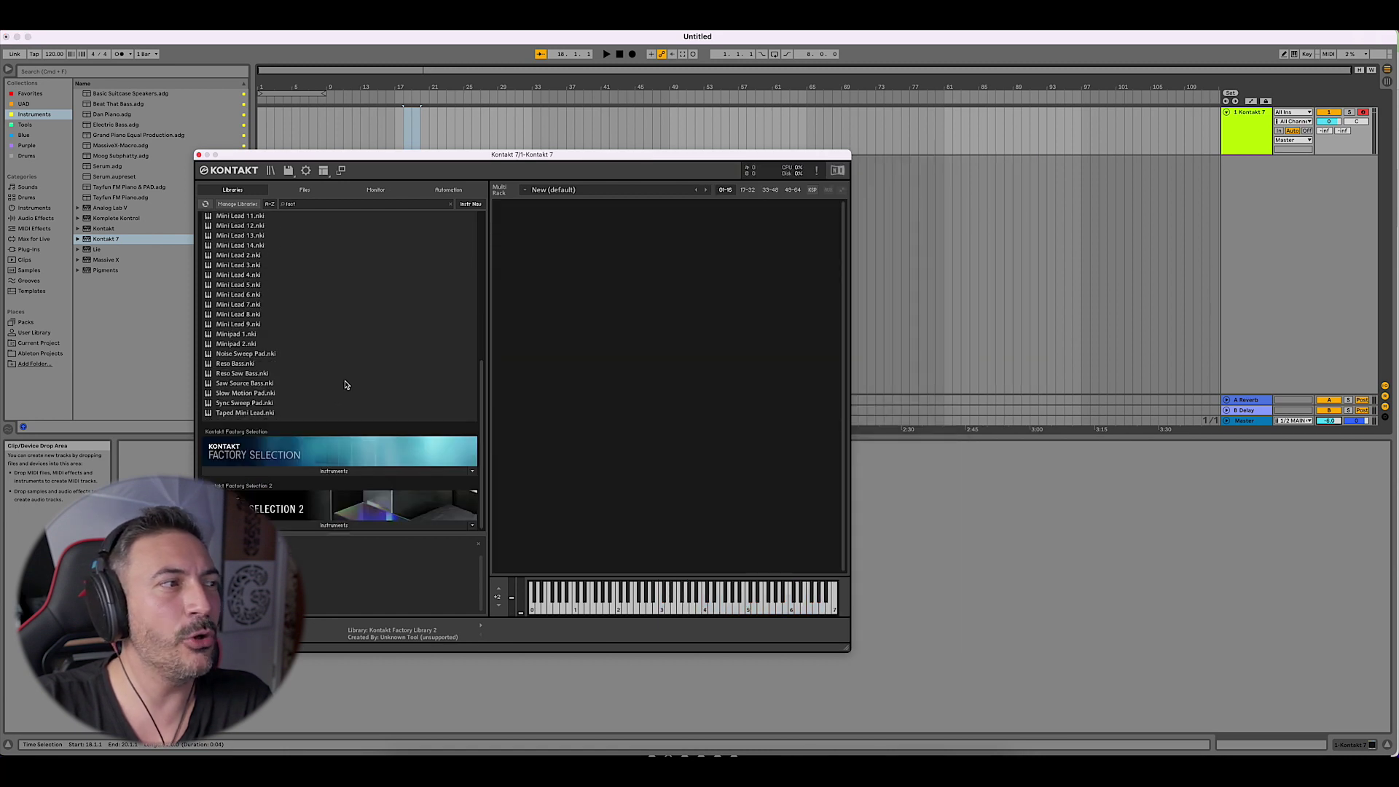
click(319, 344)
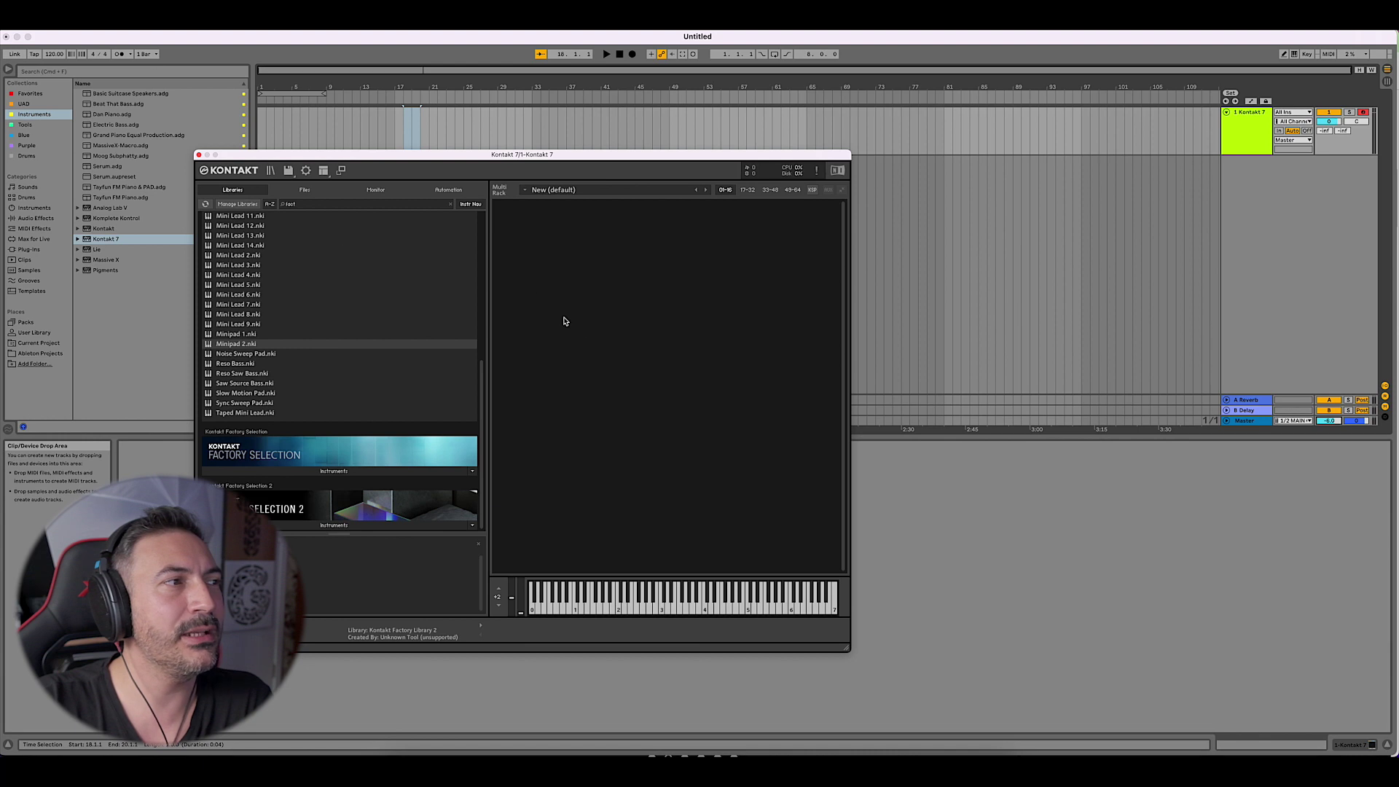
drag(668, 301, 669, 302)
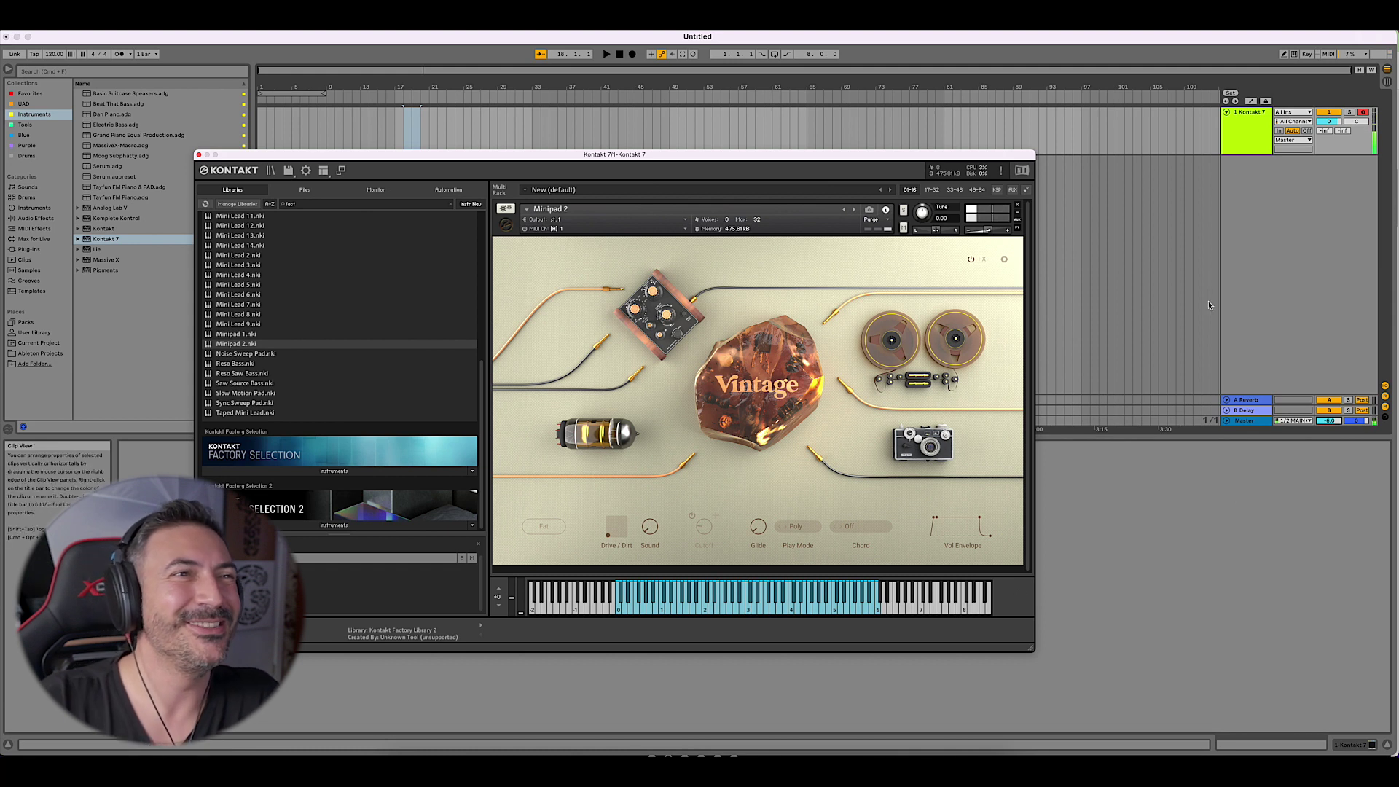
- Remove Minipad 2 from the rack and load the 909 Kit from the Vintage library's 3 - Drum Machines folder
click(1017, 205)
scroll(238, 336, up, 10)
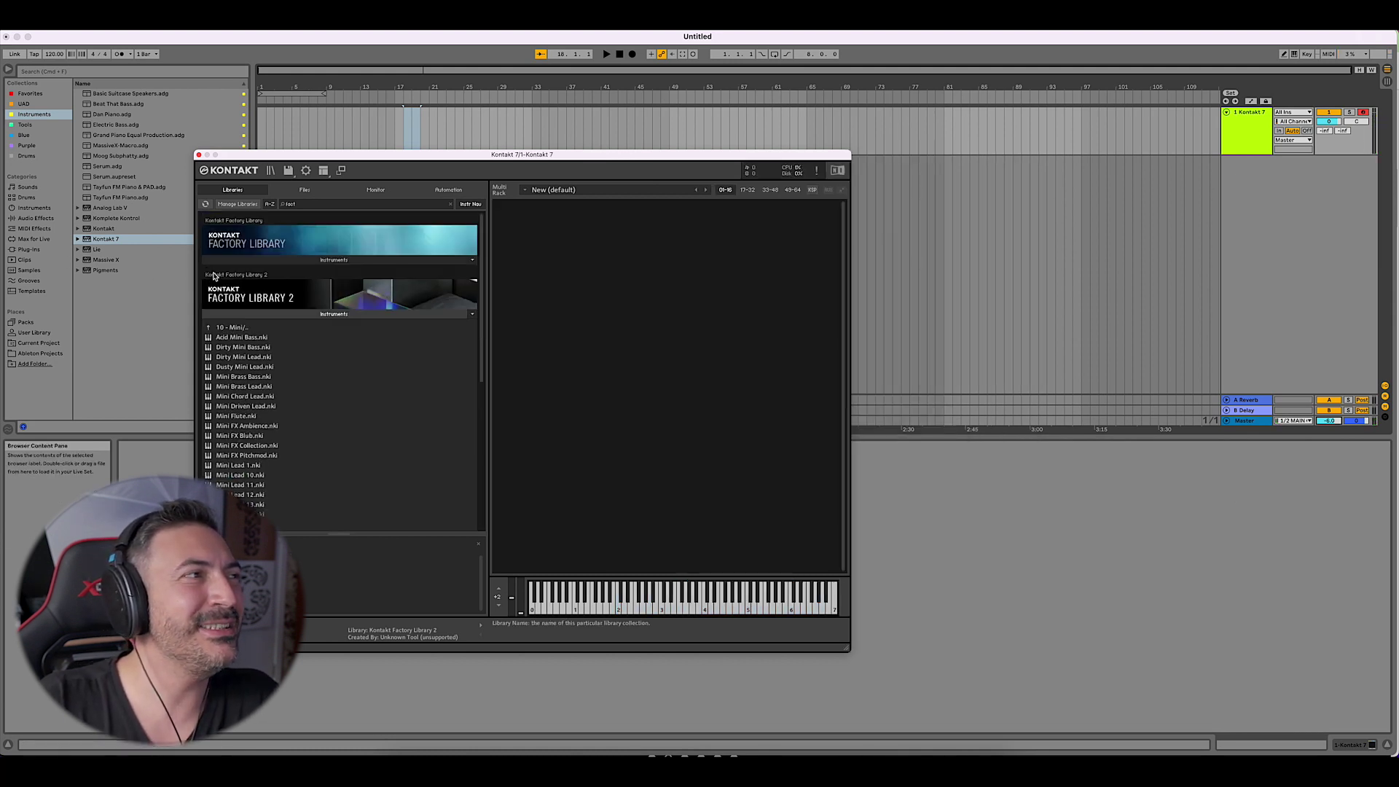
click(238, 328)
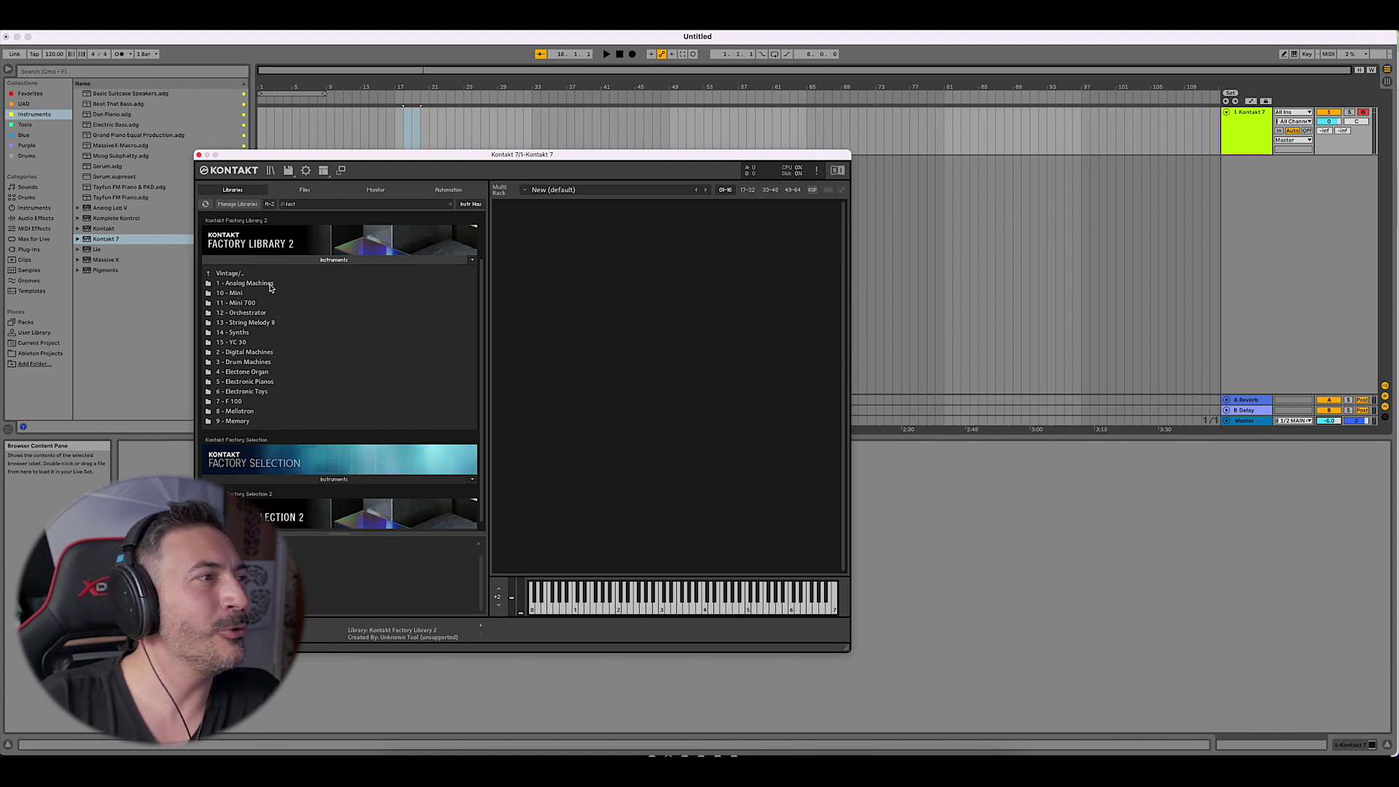
click(281, 363)
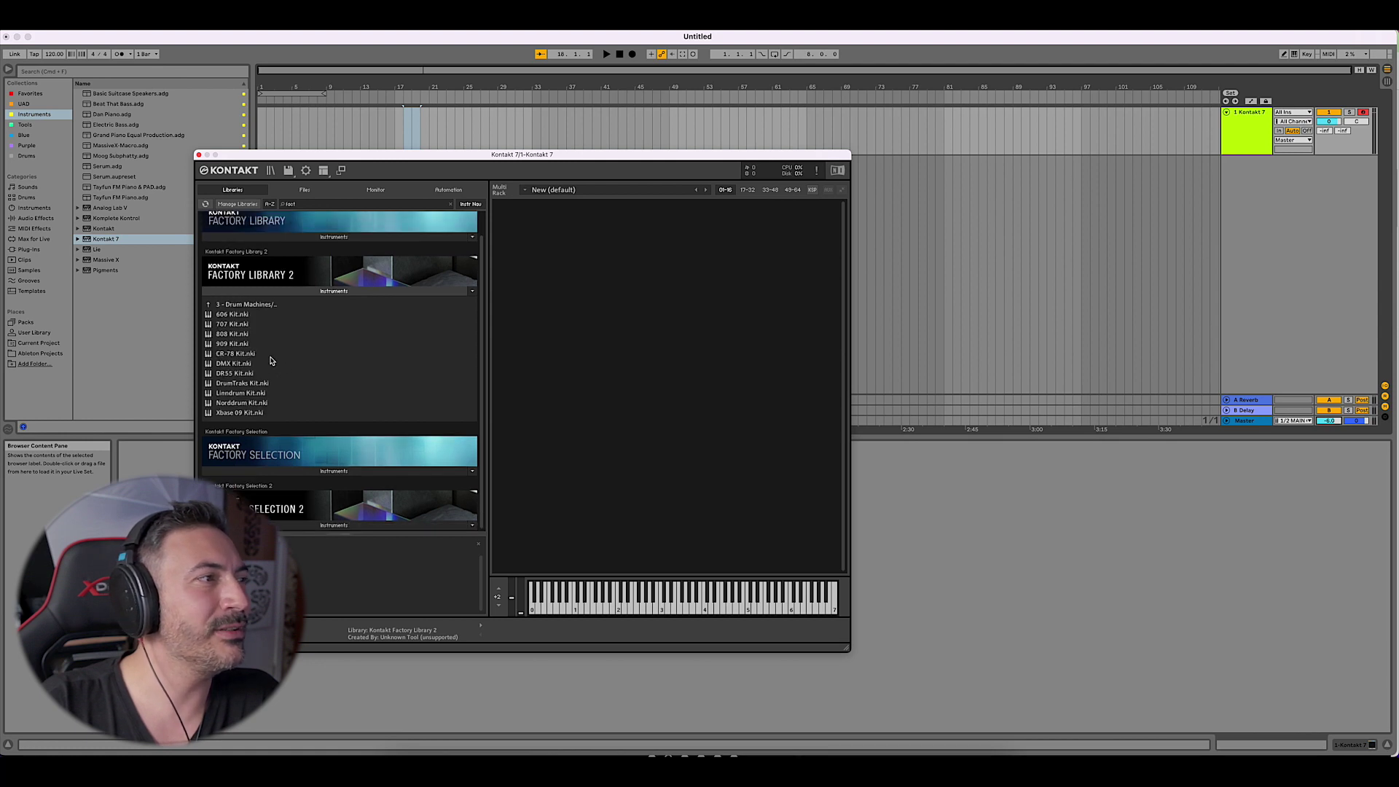
click(270, 343)
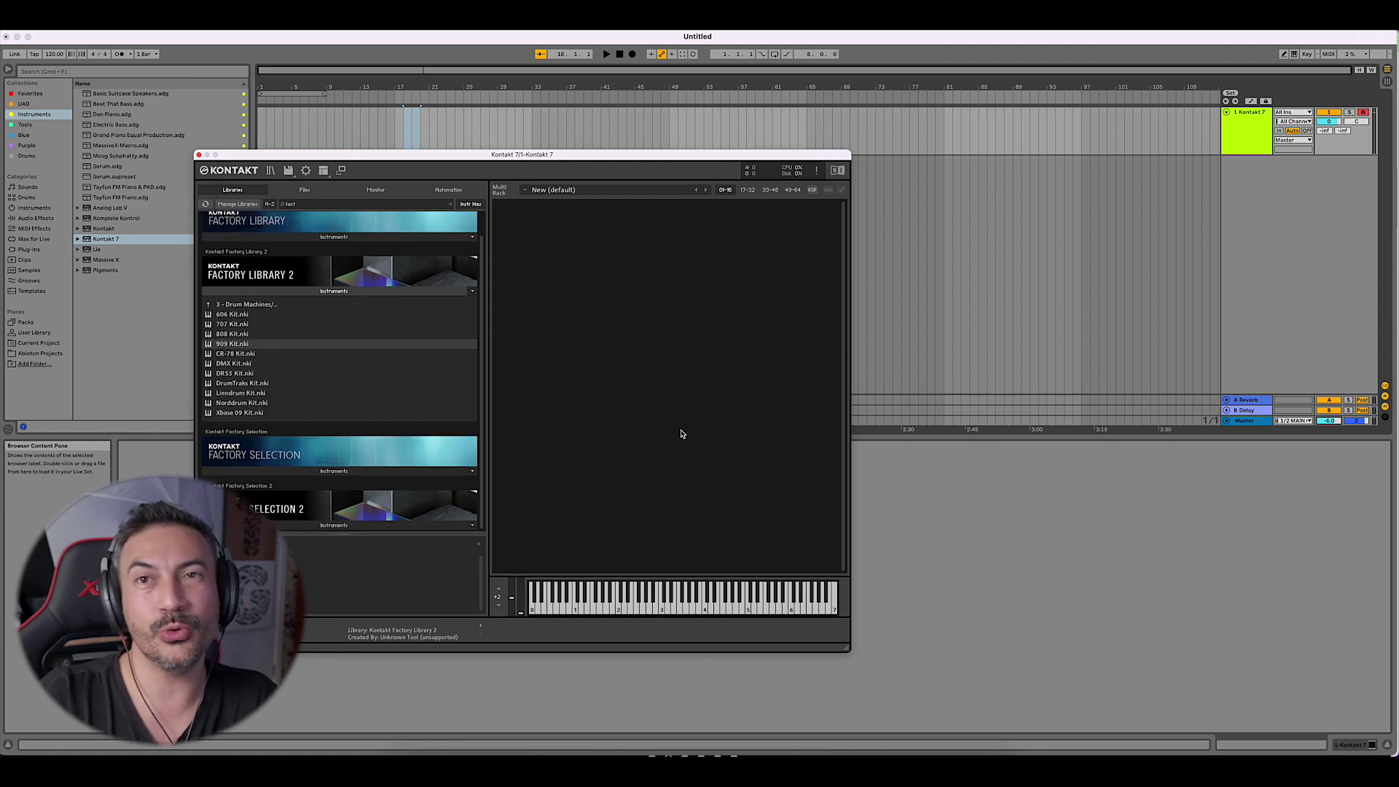
drag(682, 433, 681, 434)
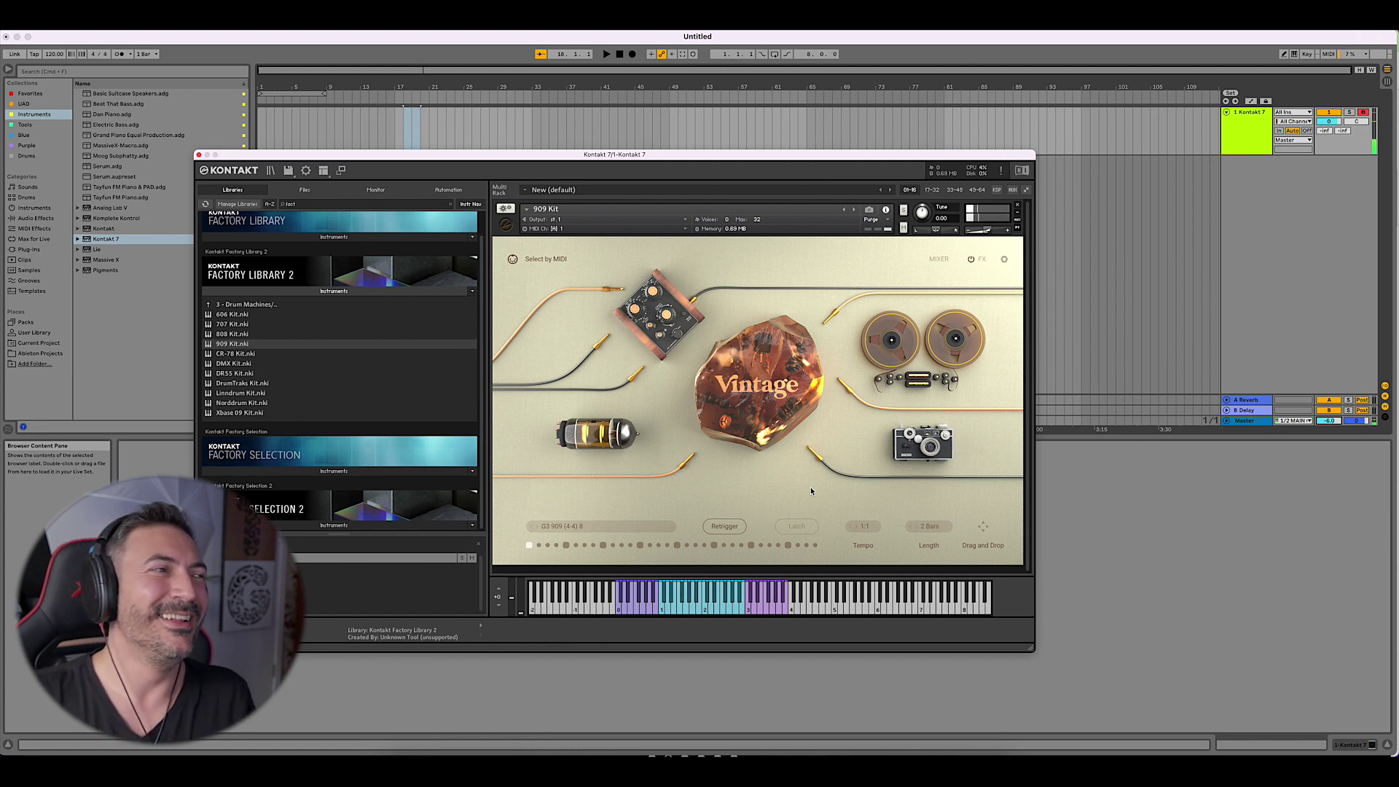
- Remove the 909 Kit from the rack and go back up out of the Drum Machines and Vintage folders
click(1018, 208)
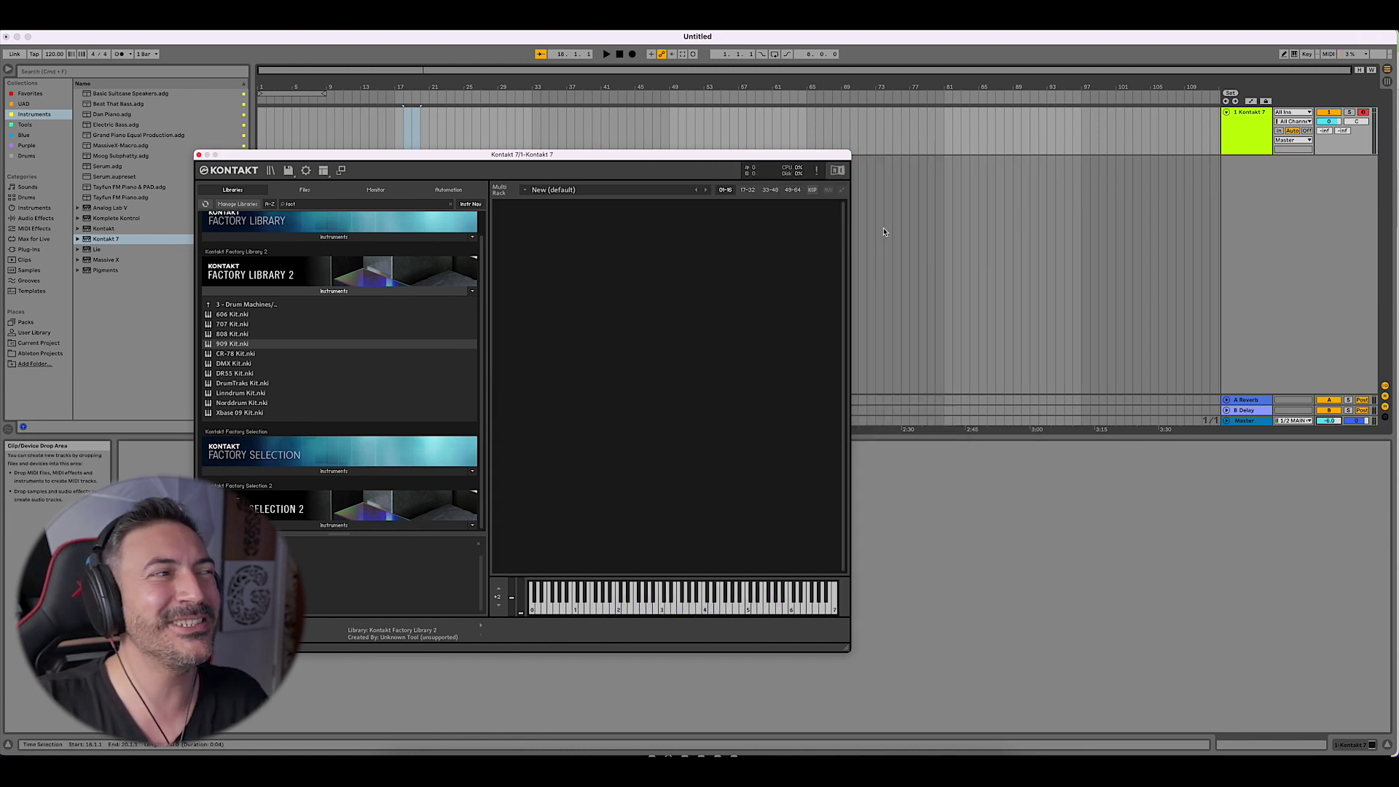
double_click(309, 304)
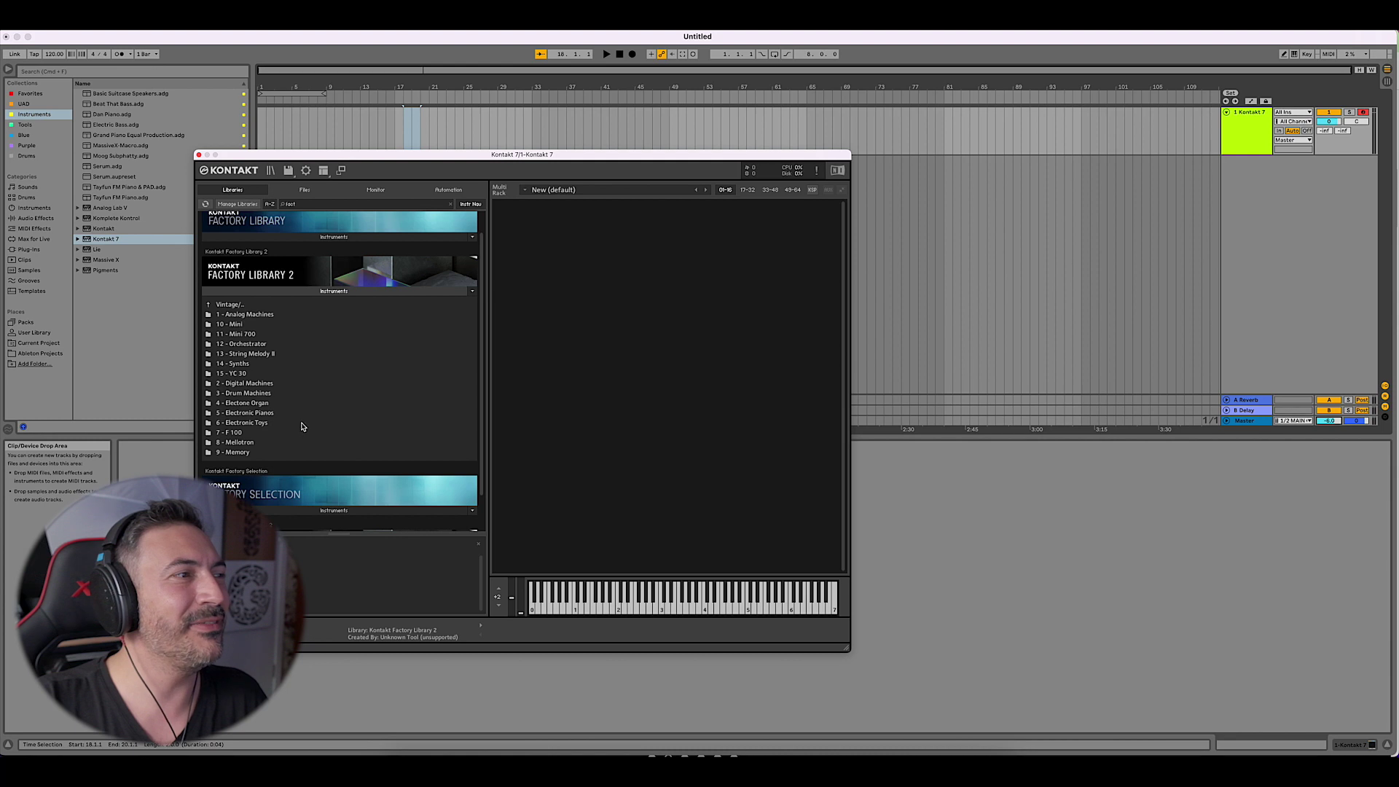
click(265, 306)
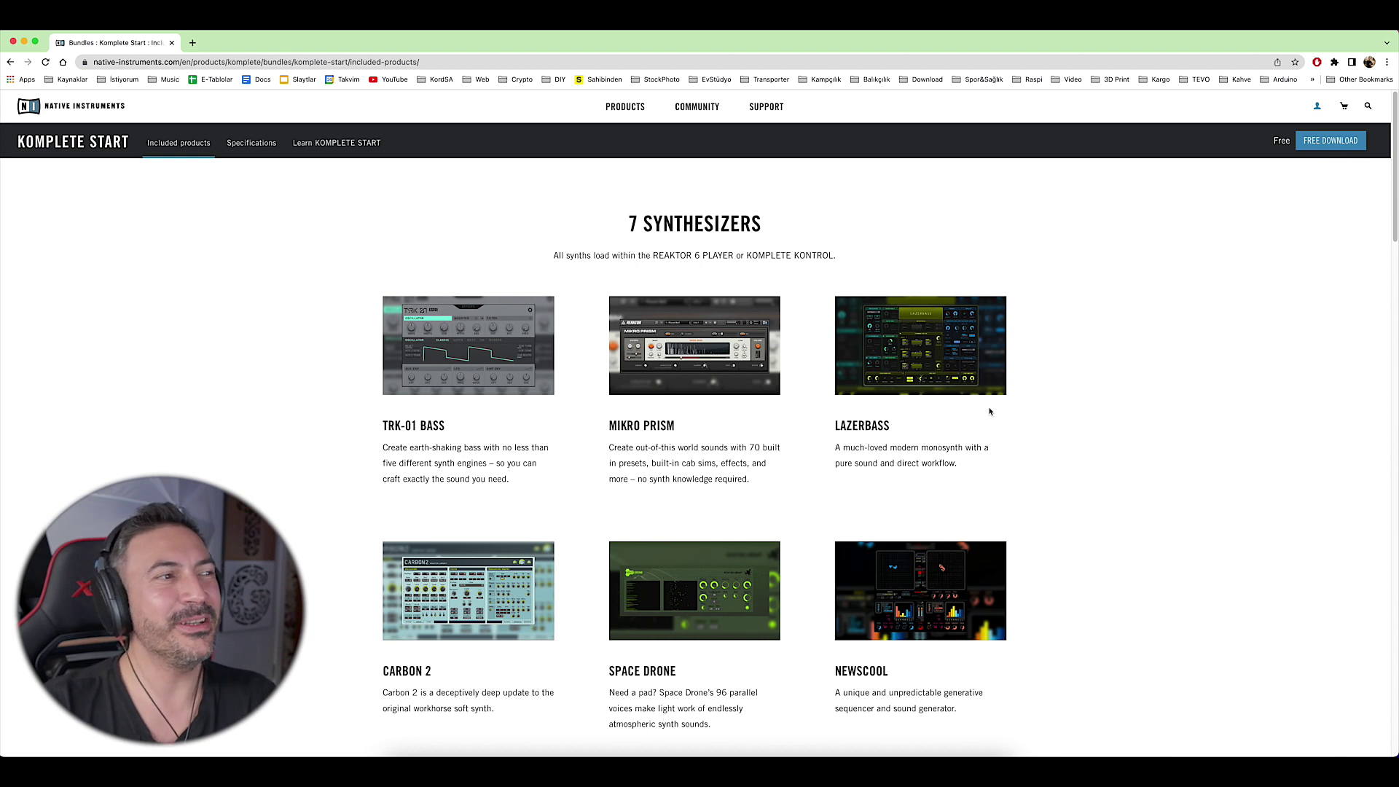
- Examine the synthesizers, sampled instruments and effects listed on the Komplete Start included products page in the web browser
scroll(567, 418, down, 2)
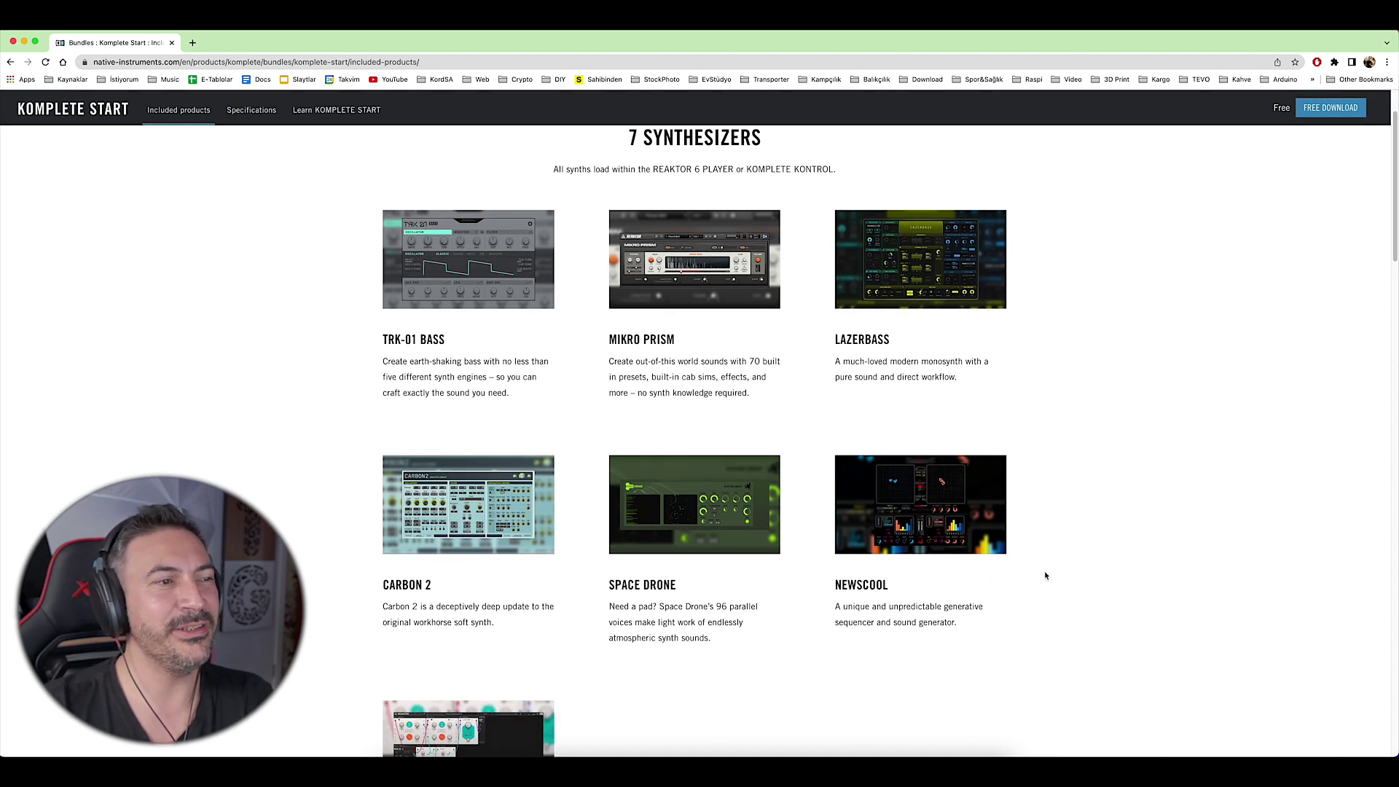
scroll(1044, 570, down, 2)
scroll(464, 400, down, 2)
scroll(464, 400, down, 15)
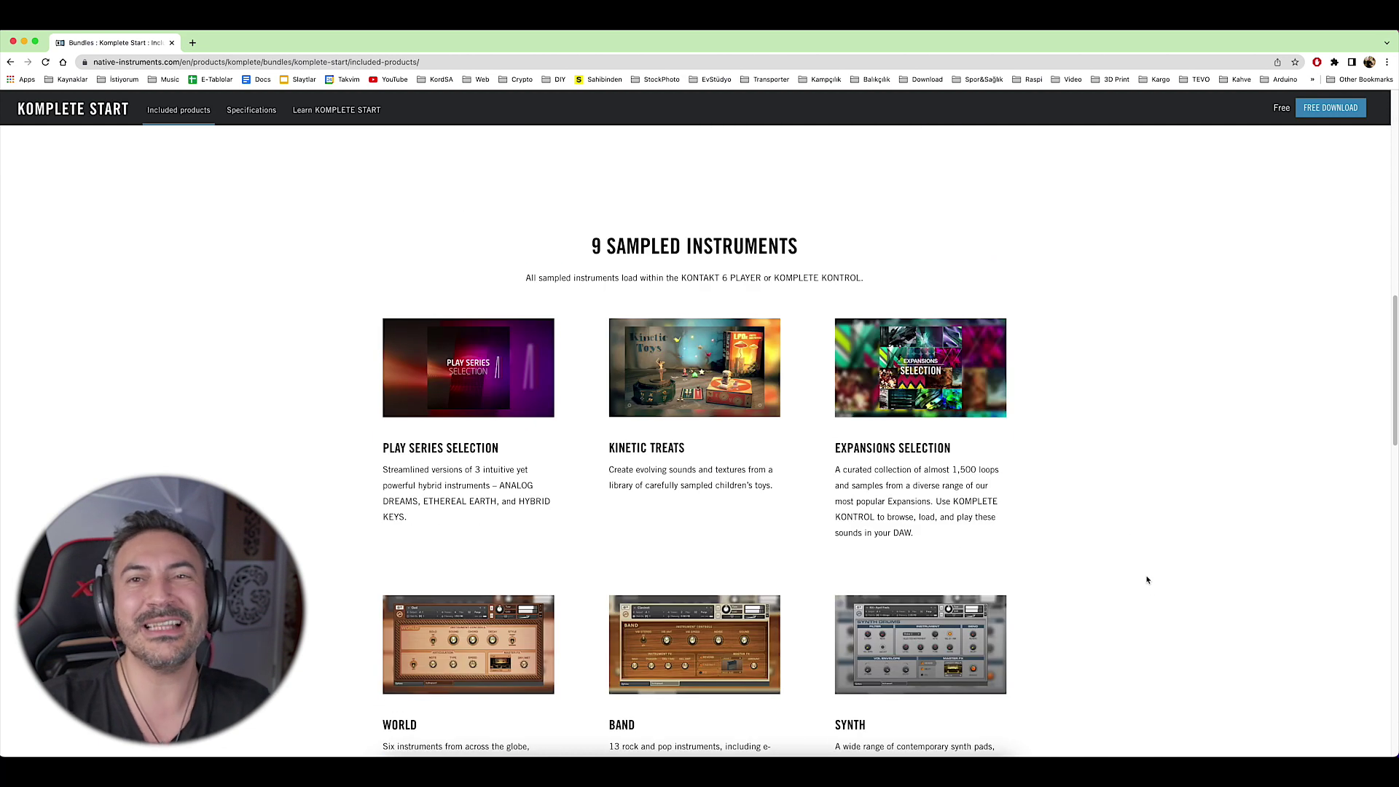
scroll(498, 378, down, 1)
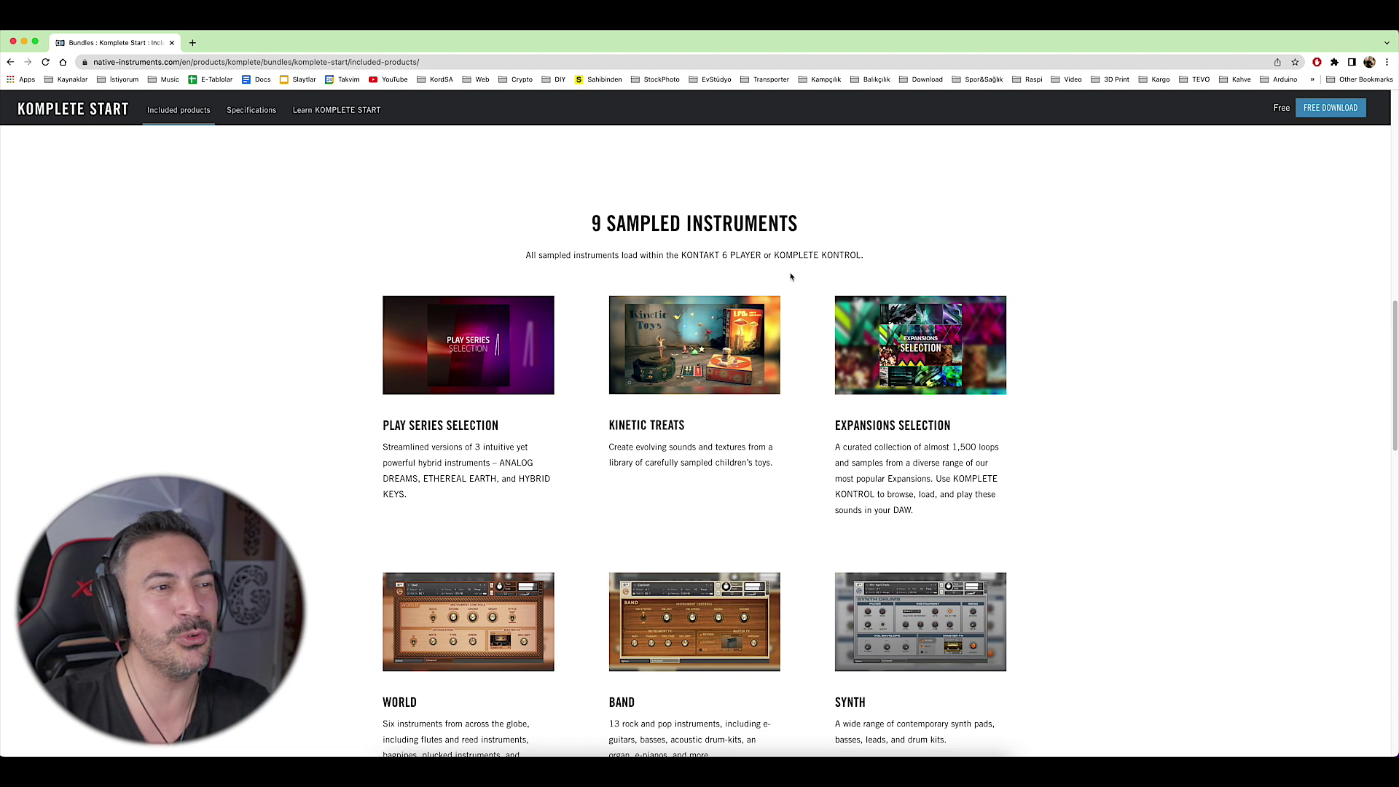
scroll(797, 281, down, 1)
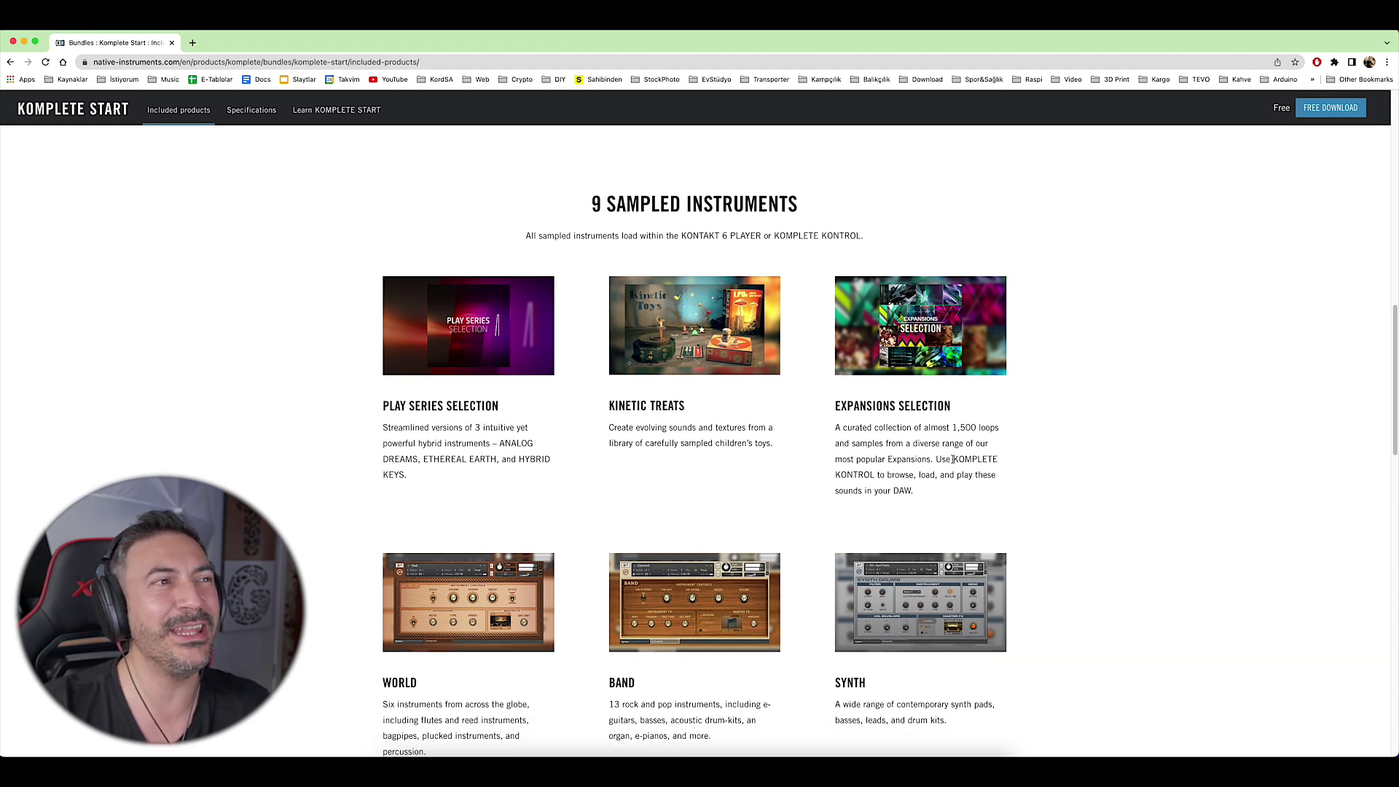
scroll(981, 458, down, 1)
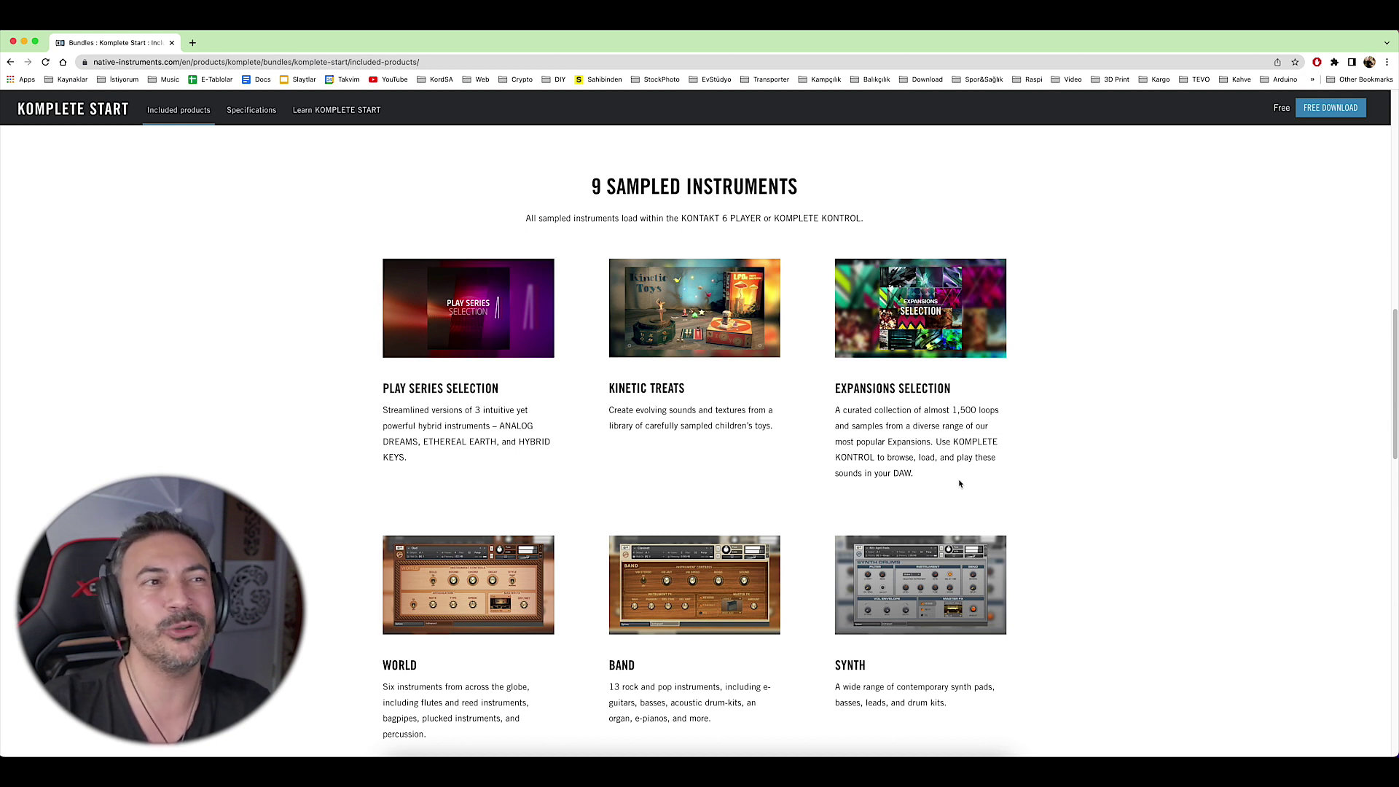
scroll(709, 494, down, 7)
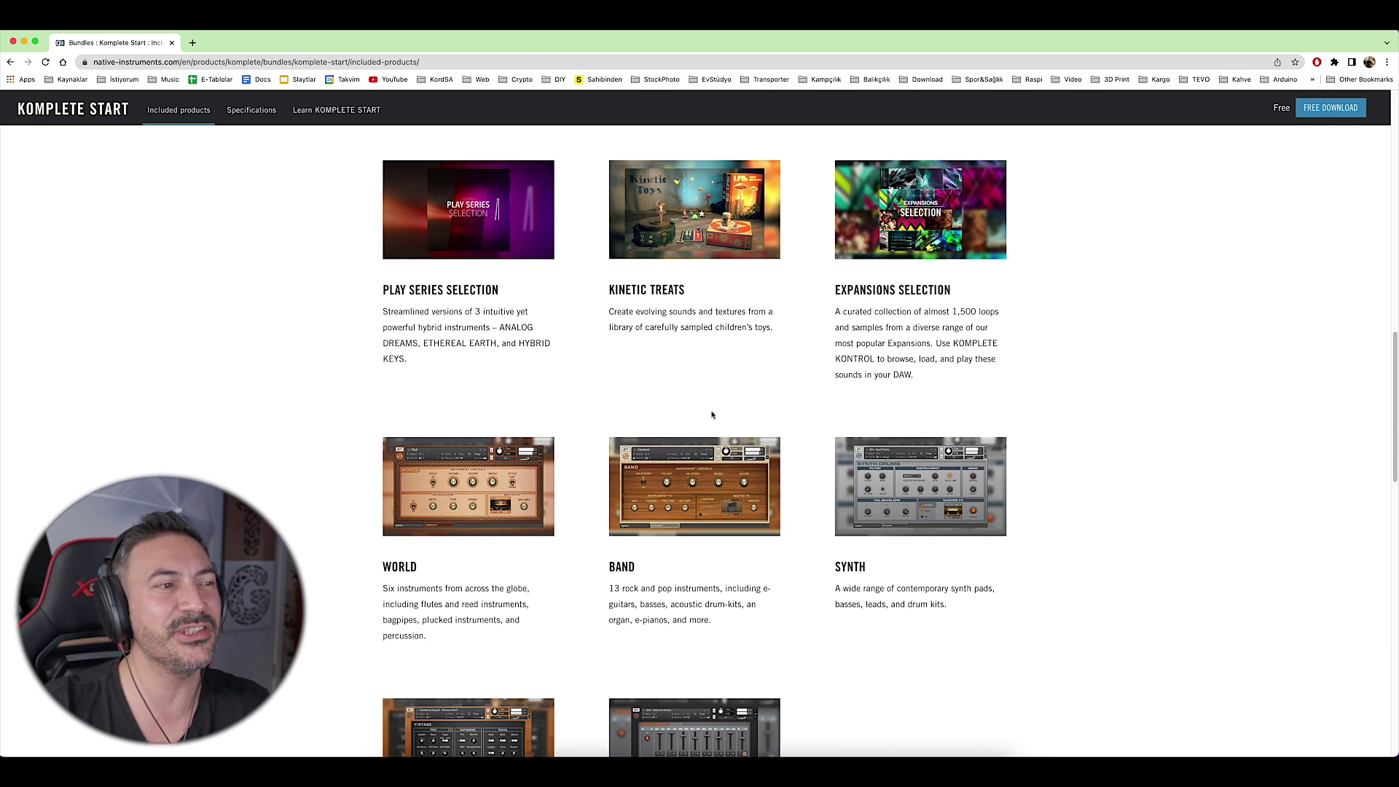
scroll(525, 449, down, 5)
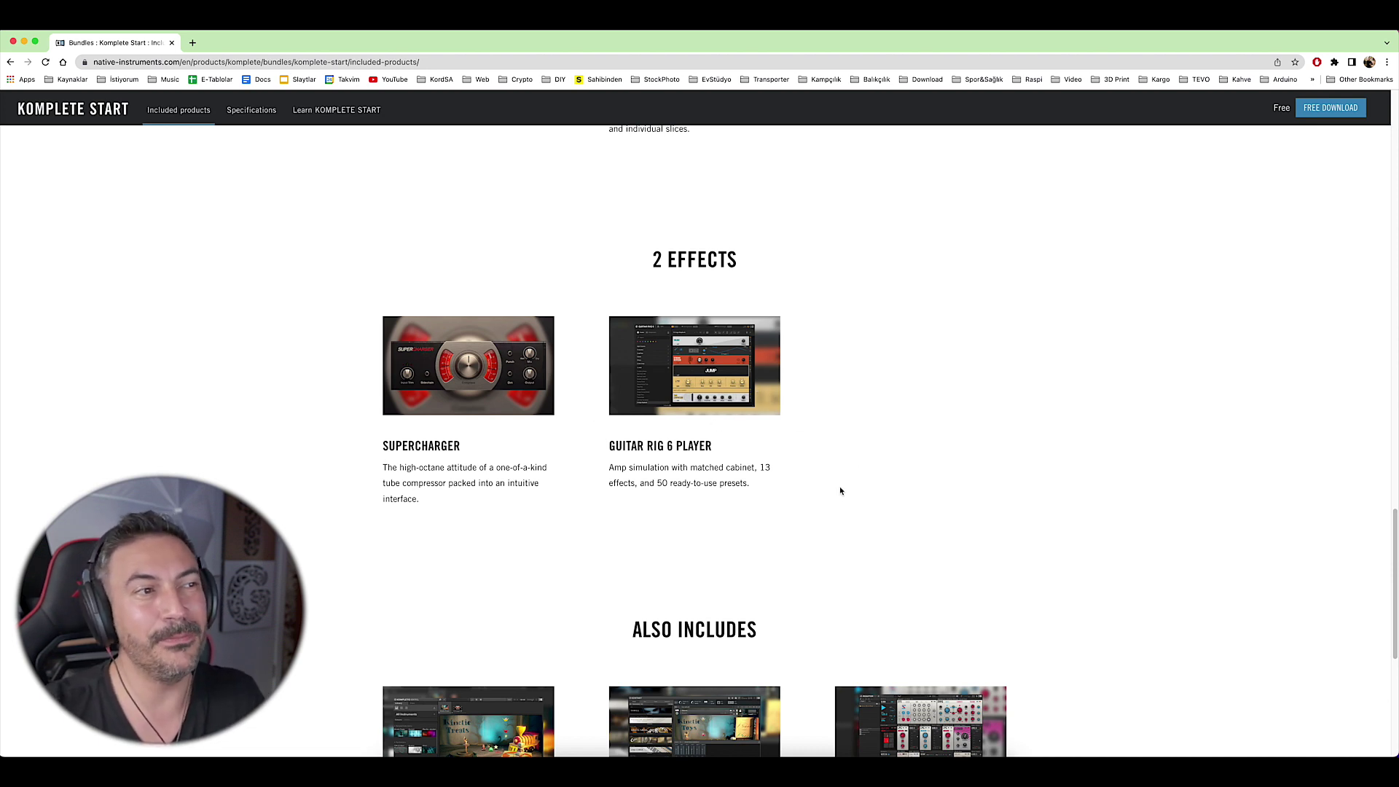
- Examine the effects and the additionally included players at the end of the Komplete Start included products page
scroll(893, 518, down, 4)
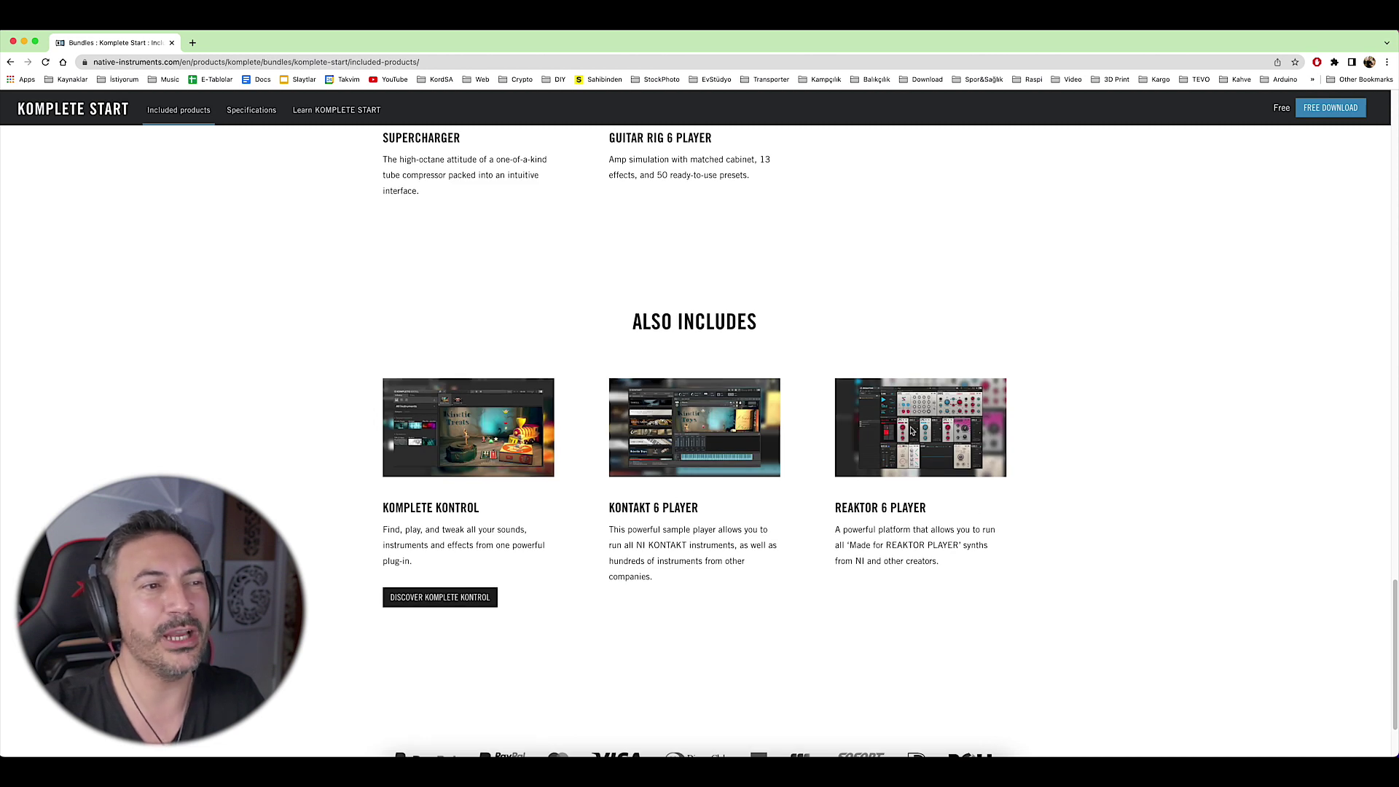
scroll(968, 527, down, 2)
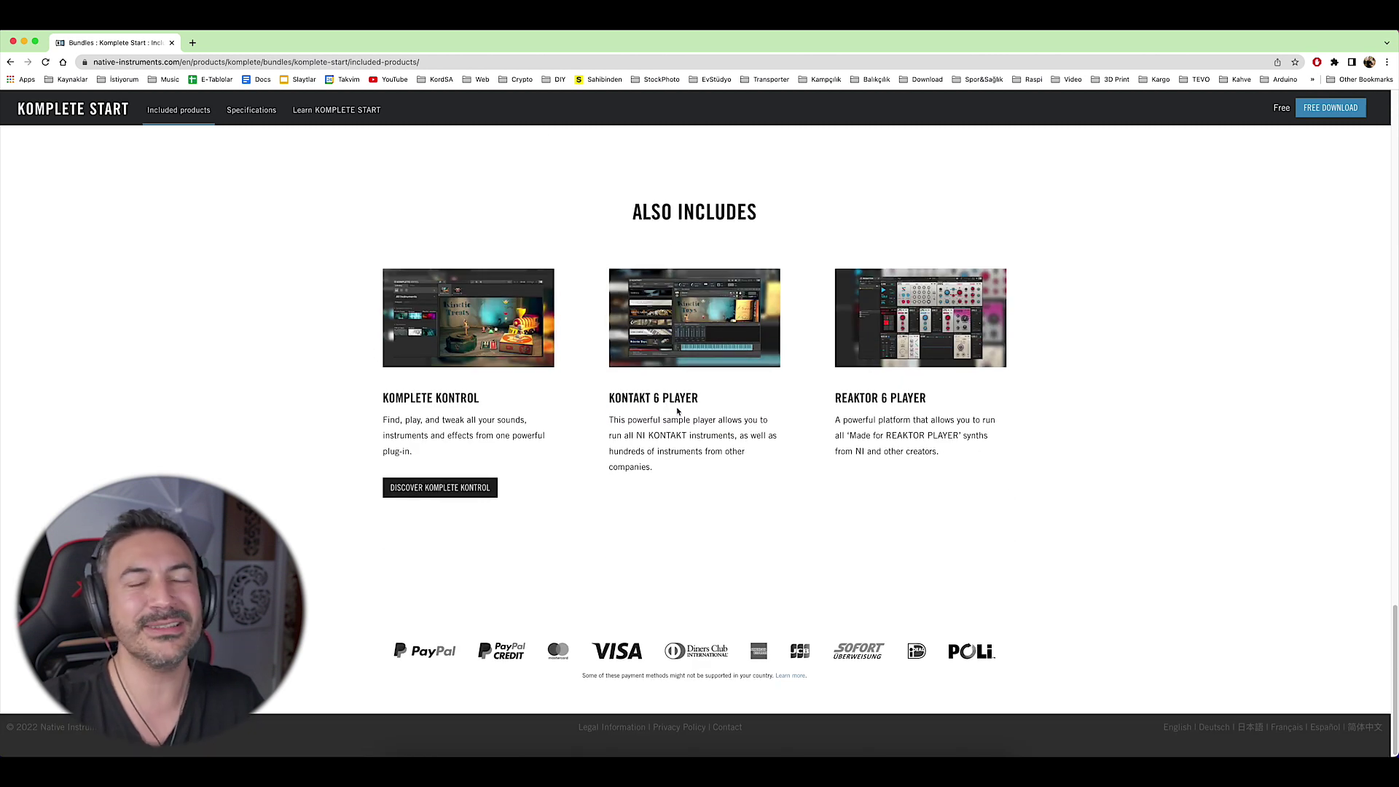
scroll(915, 472, up, 15)
scroll(933, 532, up, 2)
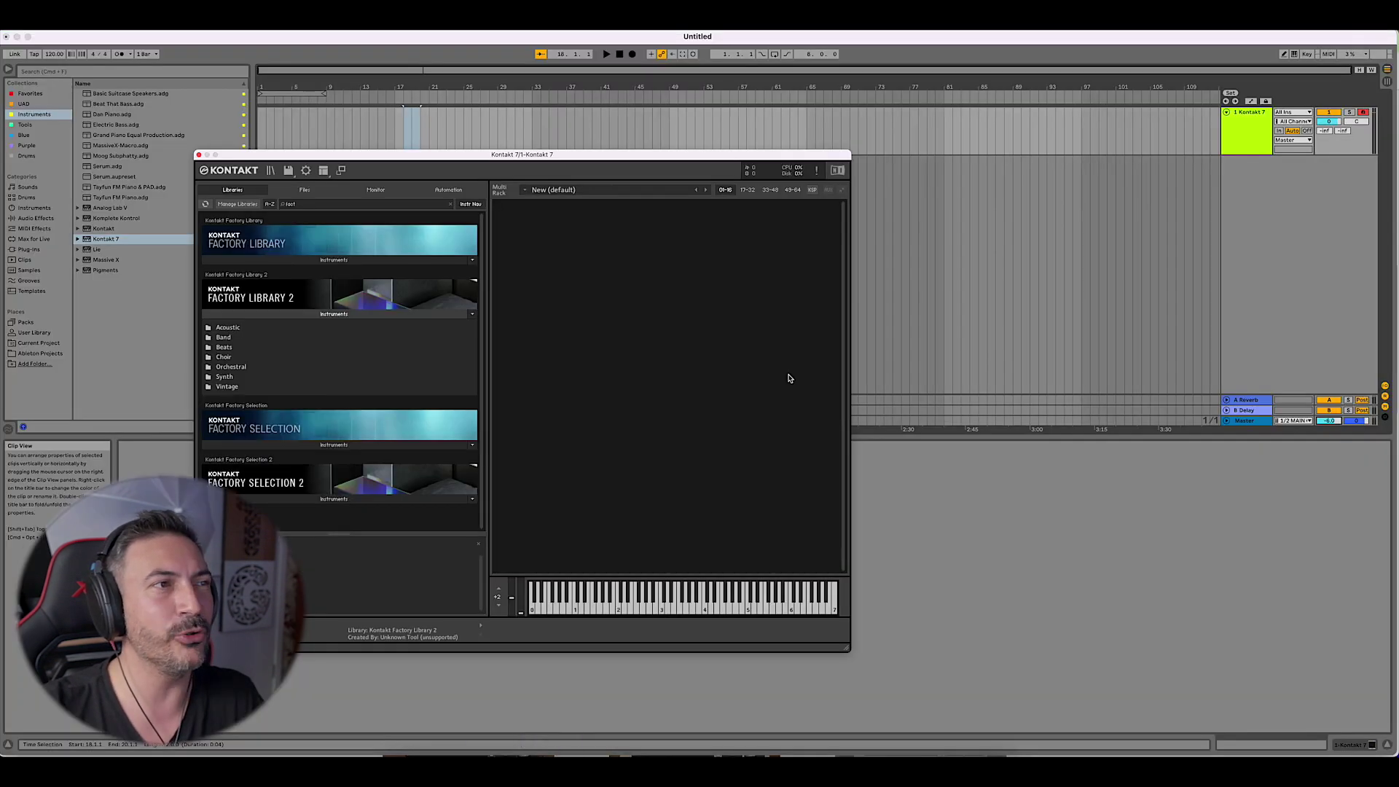
- Reposition the Kontakt 7 window in Ableton Live, collapse Factory Library 2 and expand the instruments of Factory Selection 2
drag(614, 158, 727, 146)
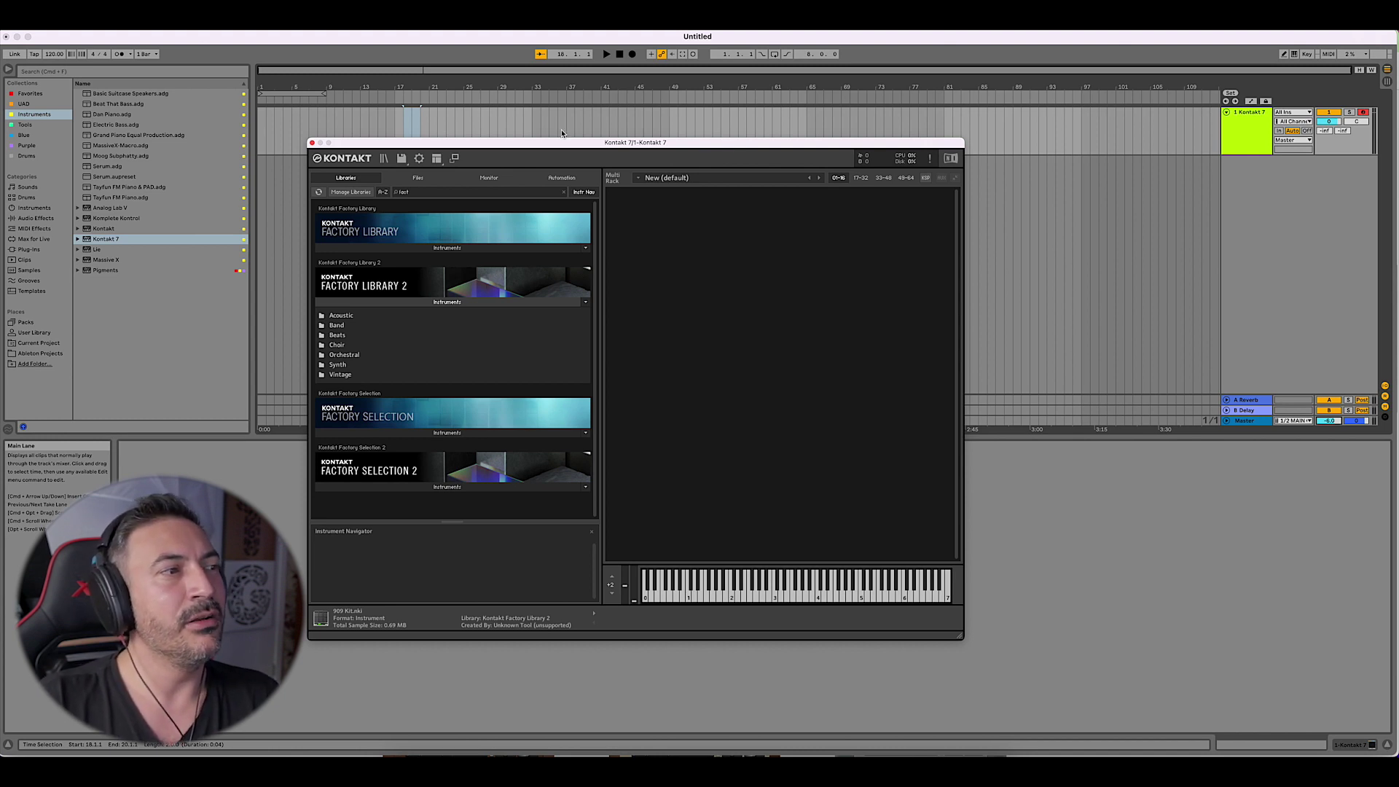
click(479, 305)
click(490, 410)
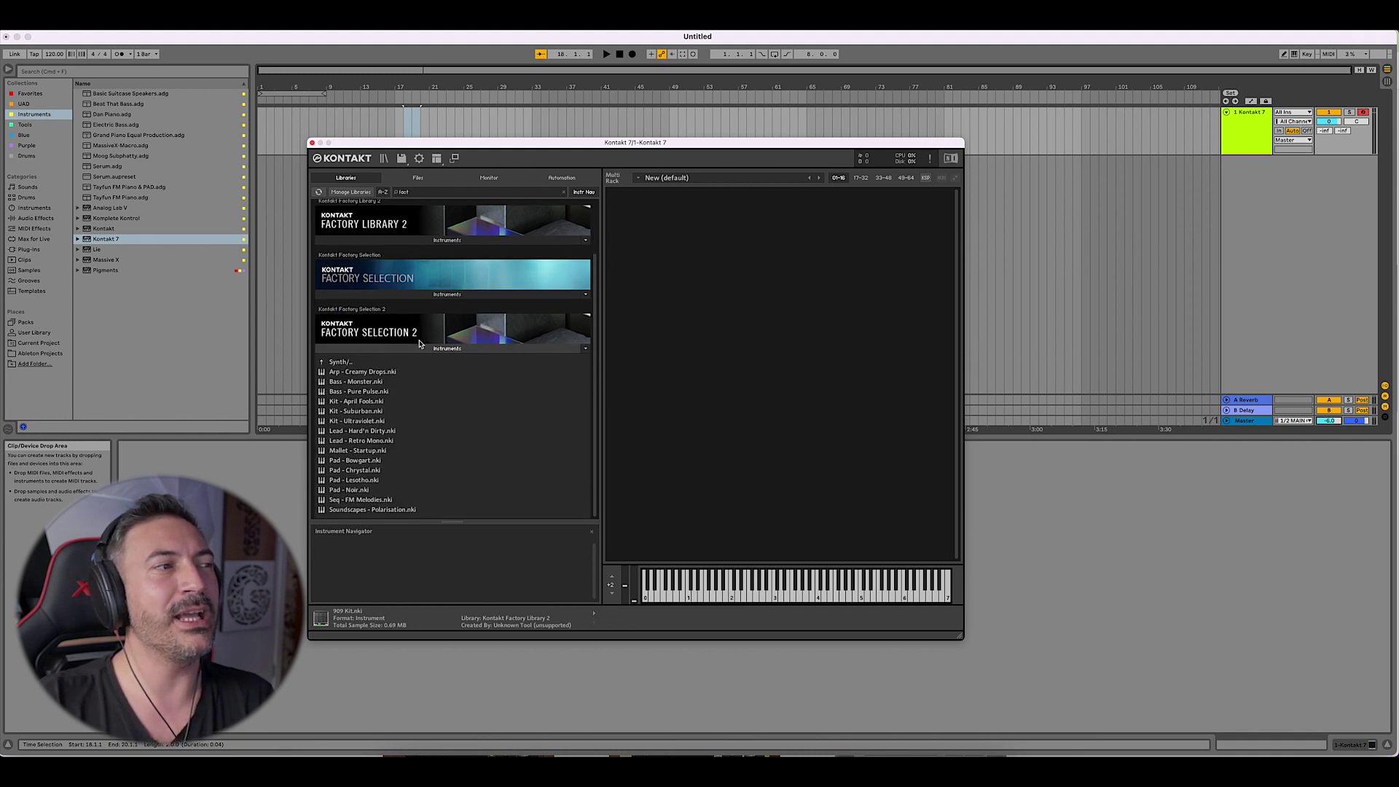
- Go up out of Factory Selection 2's Synth folder and load the Duduk from its Acoustic folder into the rack
click(417, 363)
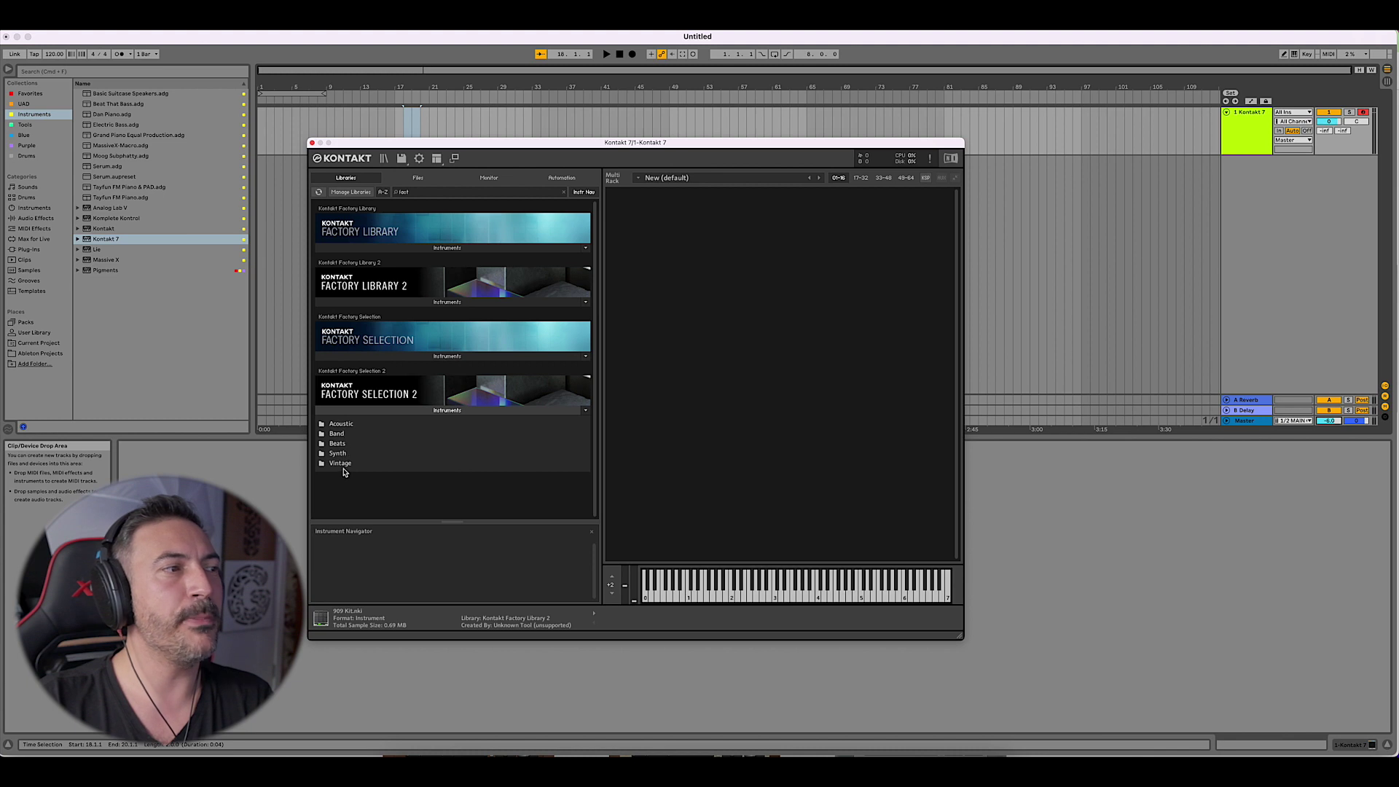
click(347, 425)
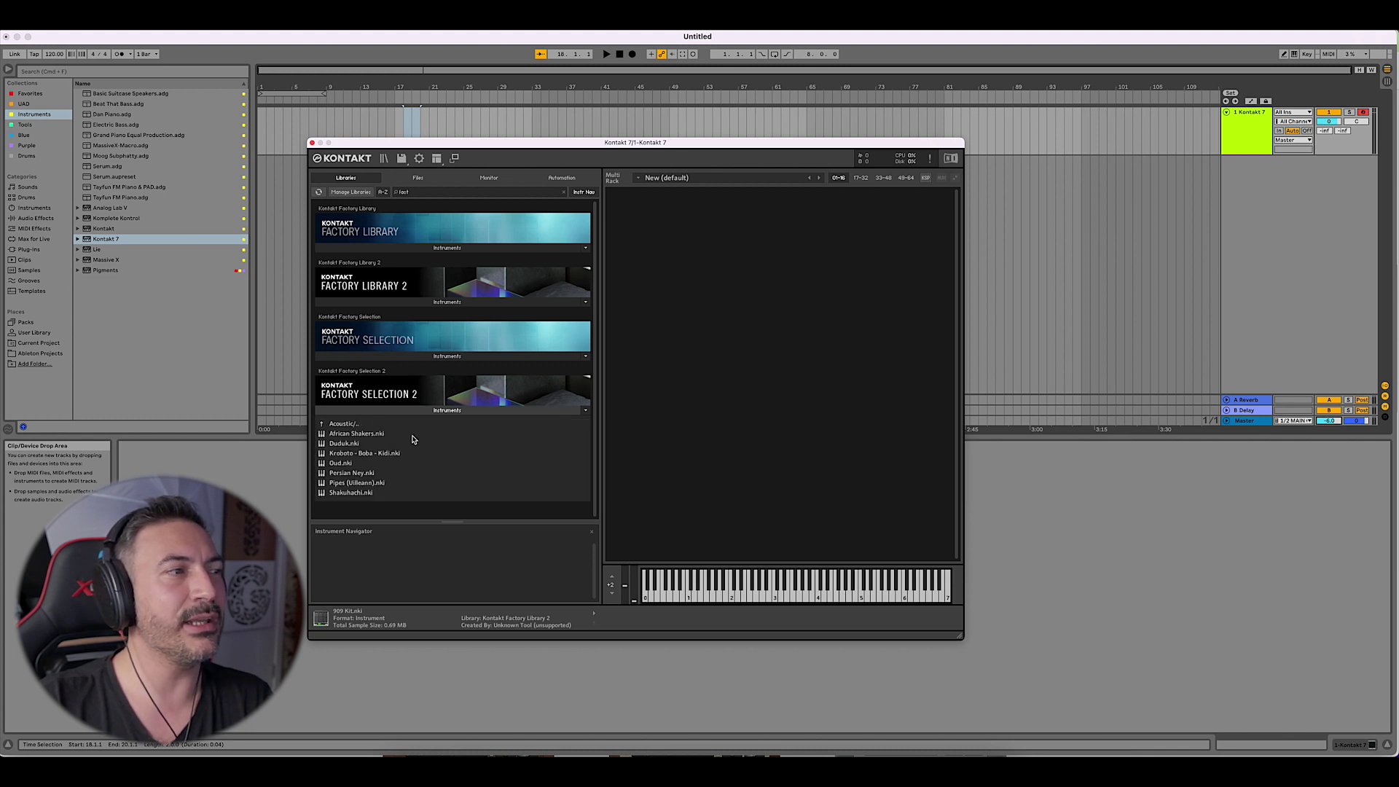
drag(408, 442, 758, 447)
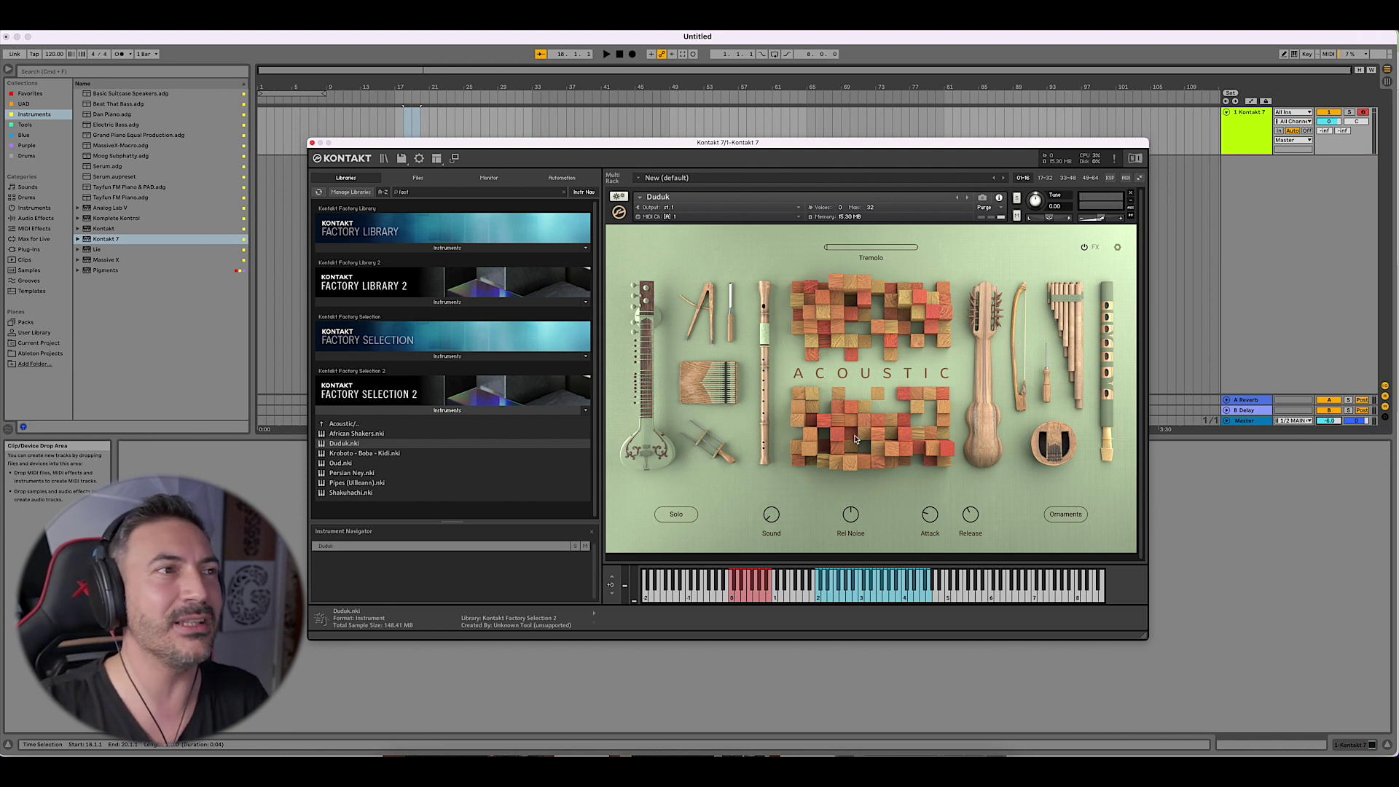
- Clear the Duduk from the rack and return to Factory Selection 2's top-level folders
double_click(394, 424)
double_click(341, 425)
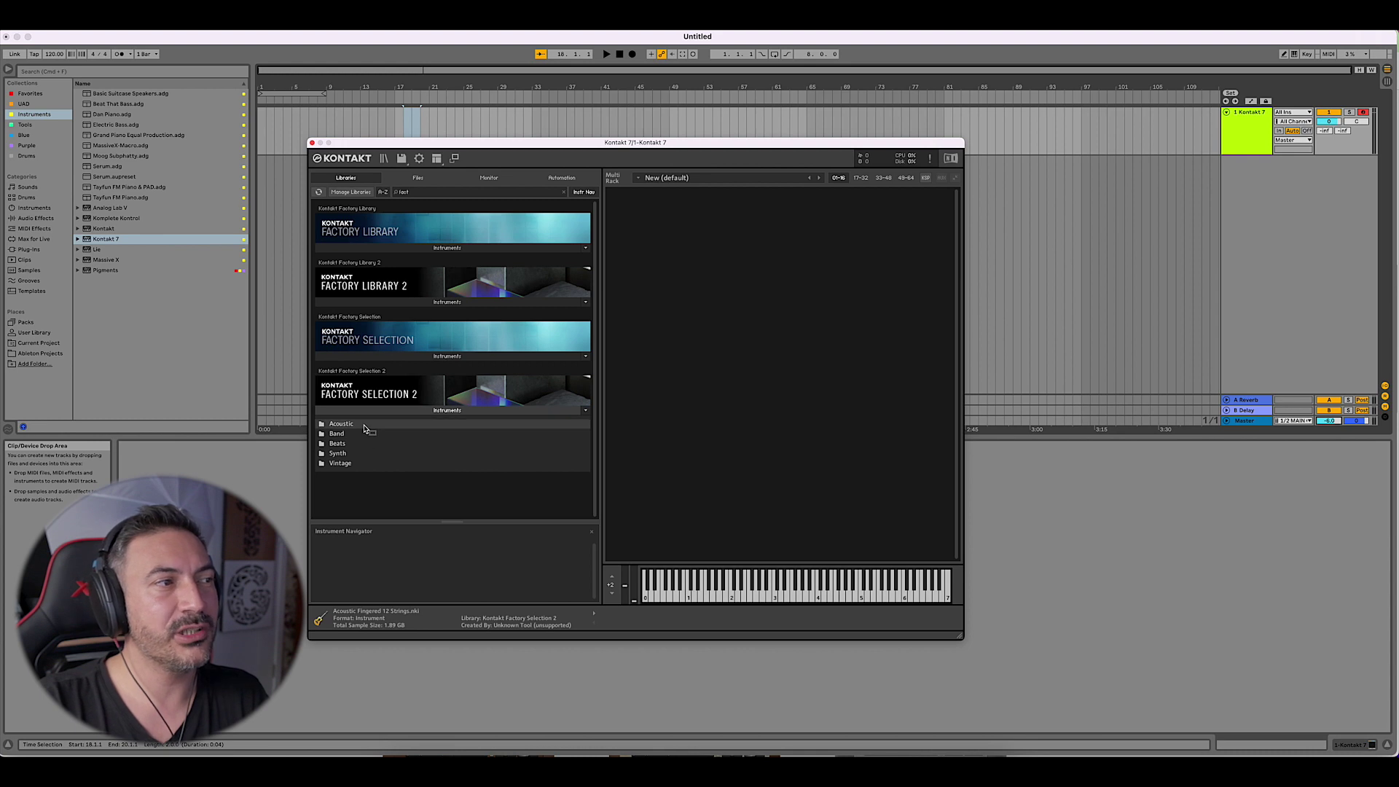
double_click(382, 427)
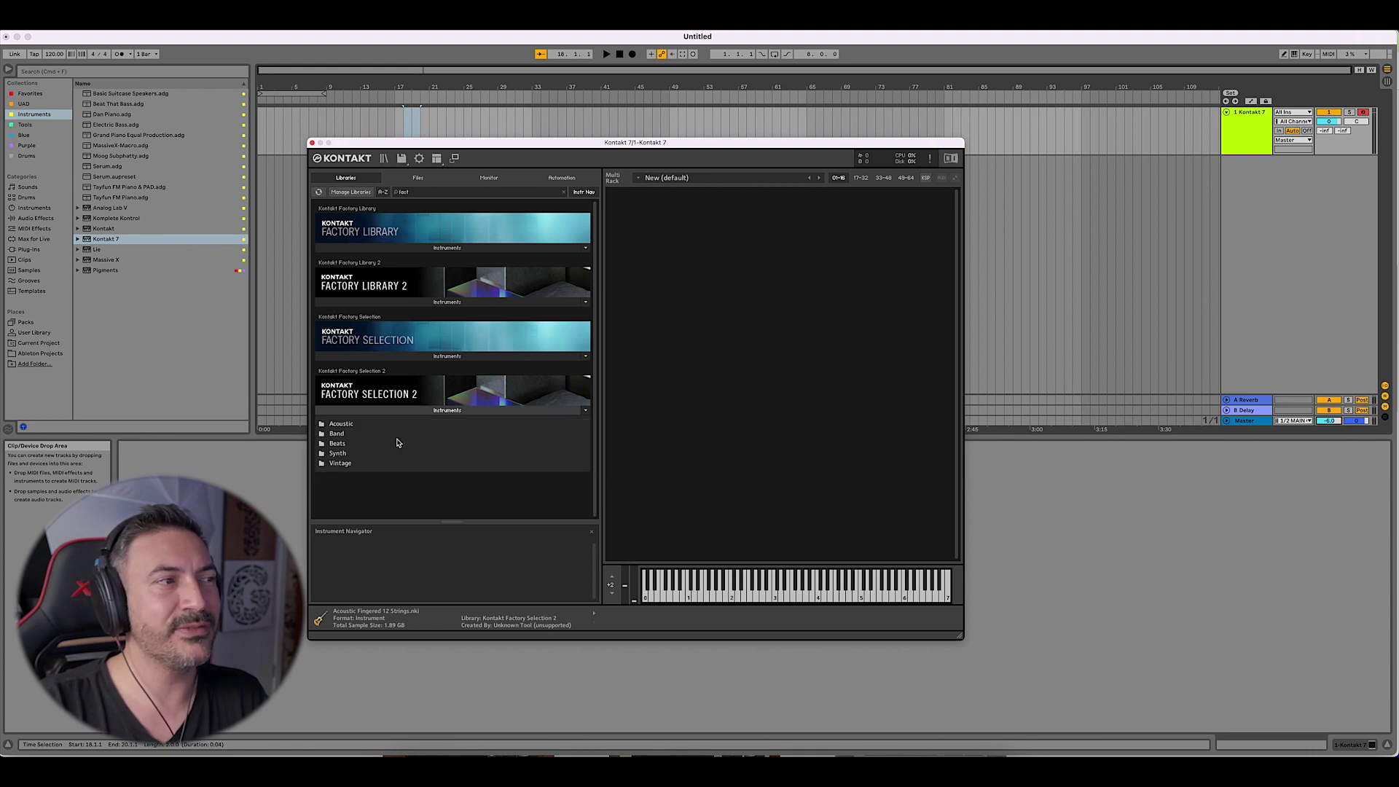